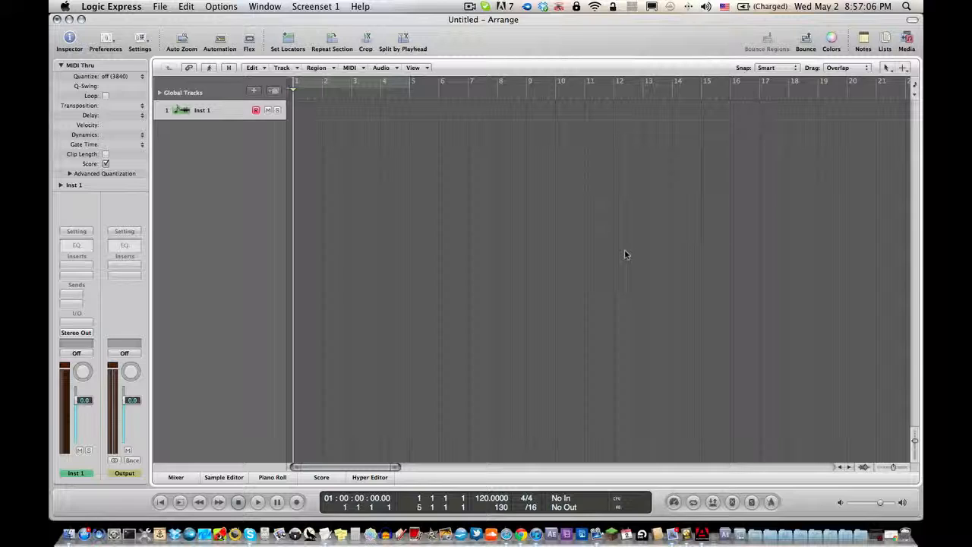
- Load the stereo version of the Native Instruments Massive AU instrument on the Inst 1 channel strip
left_click(76, 328)
mouse_move(145, 473)
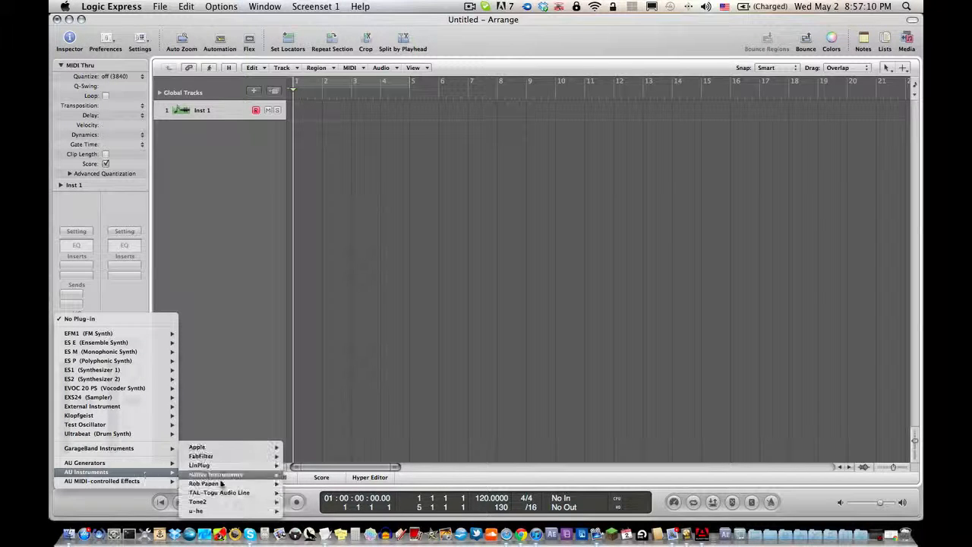
mouse_move(234, 475)
mouse_move(310, 493)
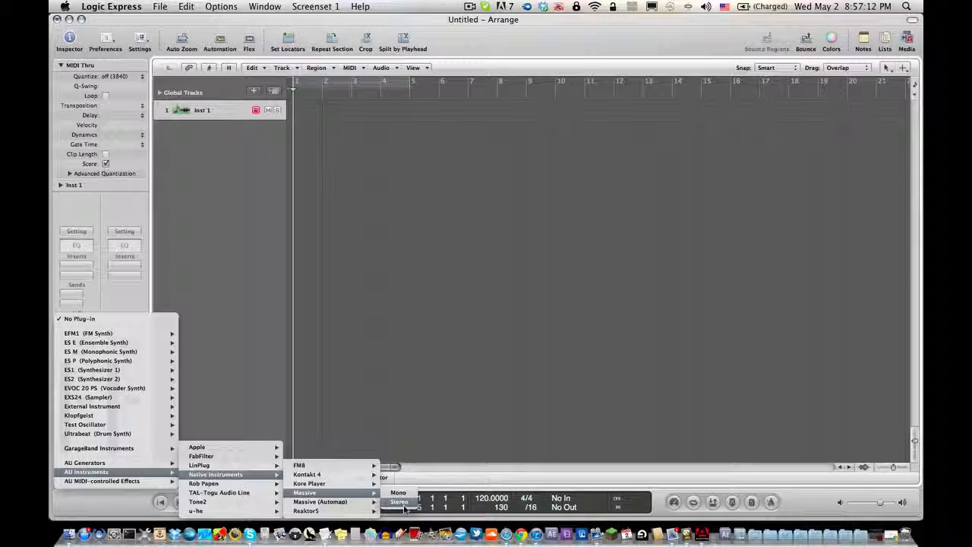
left_click(405, 506)
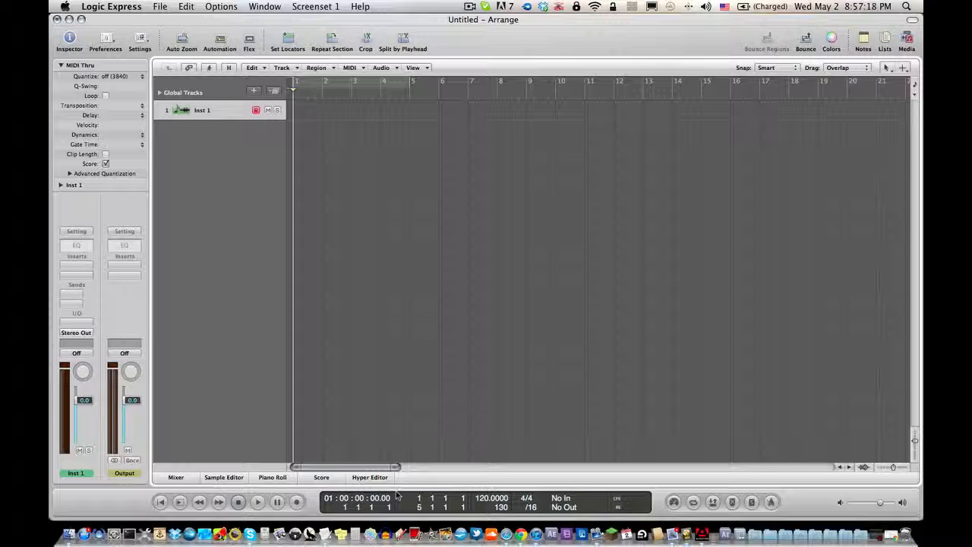
- Show the on-screen musical typing keyboard, arrange it beside the Massive window, and play a C as a test note
key("super+k")
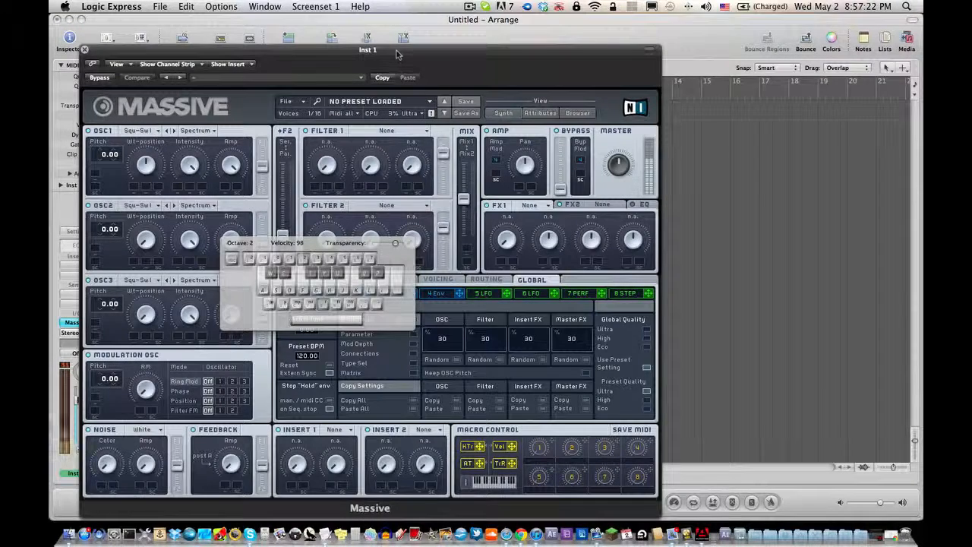
left_click_drag(397, 50, 615, 12)
left_click_drag(321, 247, 183, 65)
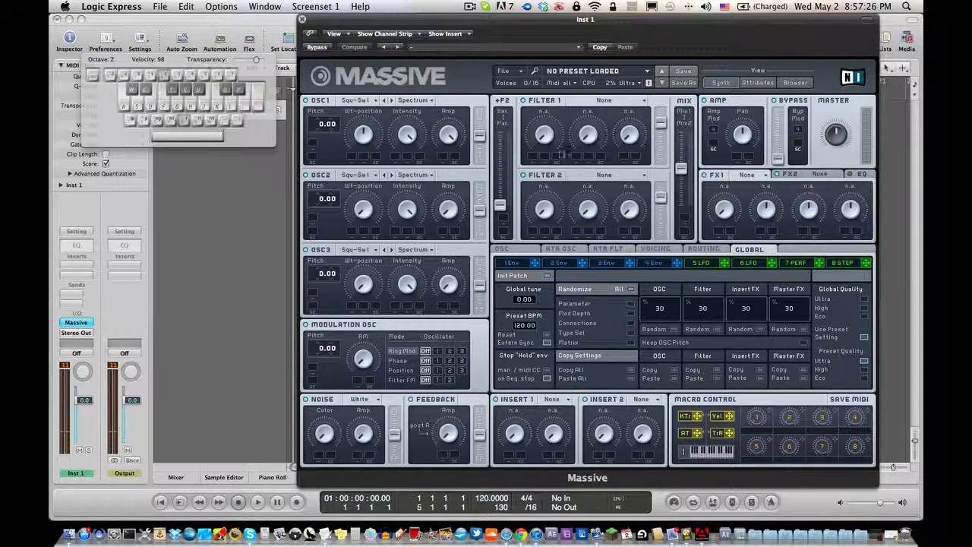
key("a")
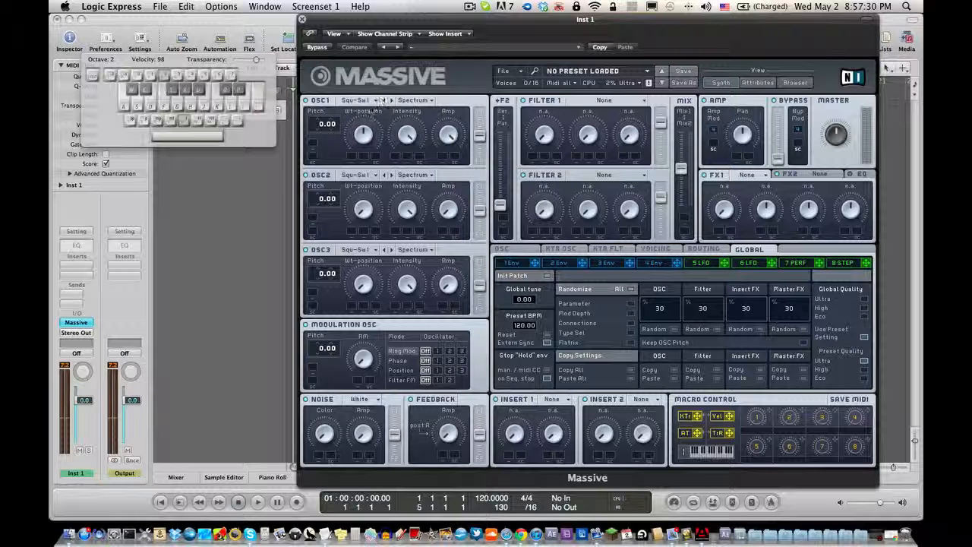
- Create a new sound in Massive and set OSC1's pitch to -24.00, auditioning it with a low C
left_click(512, 70)
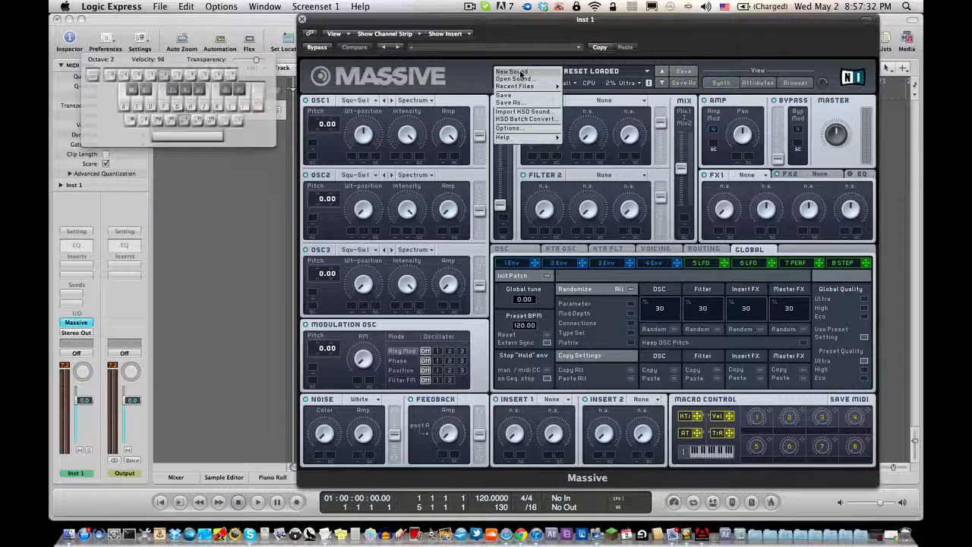
left_click(515, 71)
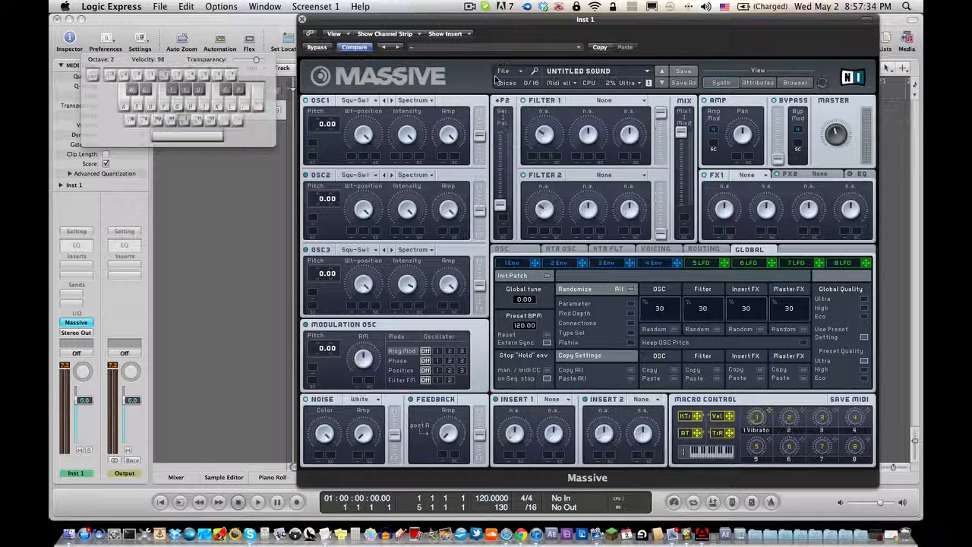
left_click_drag(328, 125, 326, 158)
key("a")
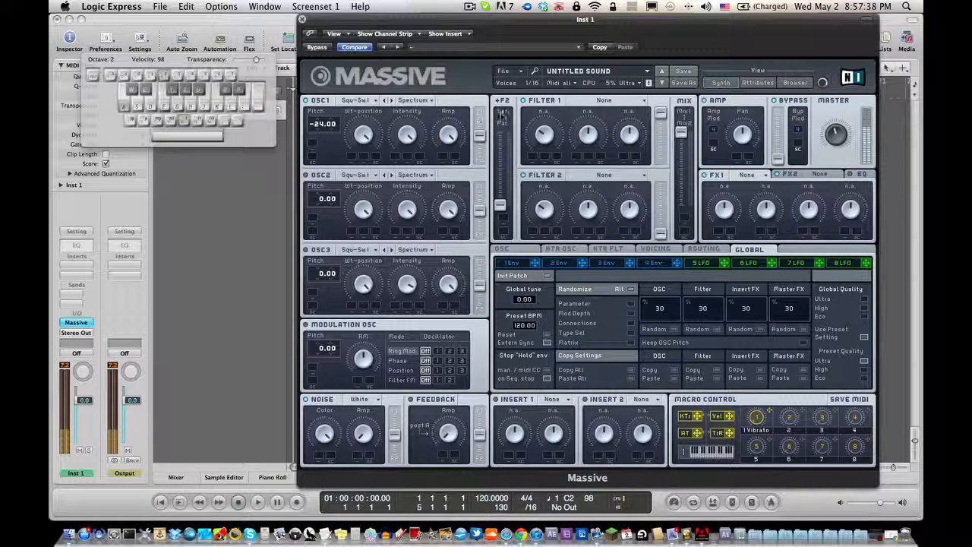
- Raise the musical typing keyboard to octave 3 and audition the oscillator by playing C3
key("a")
key("x")
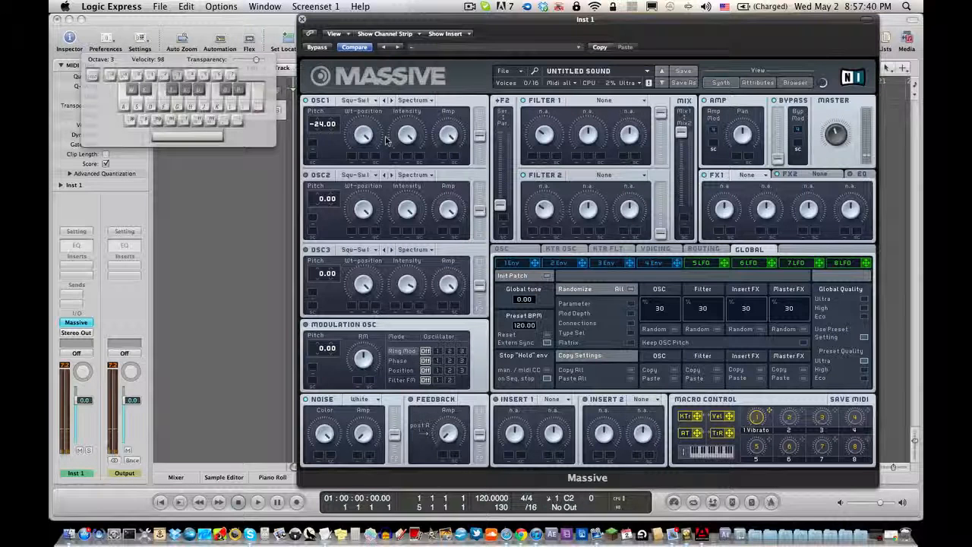
key("a")
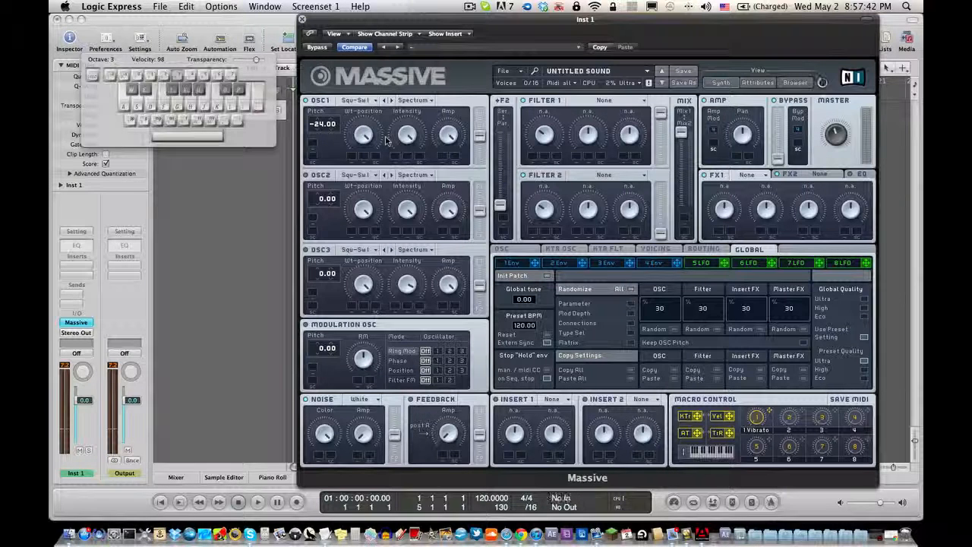
key("a")
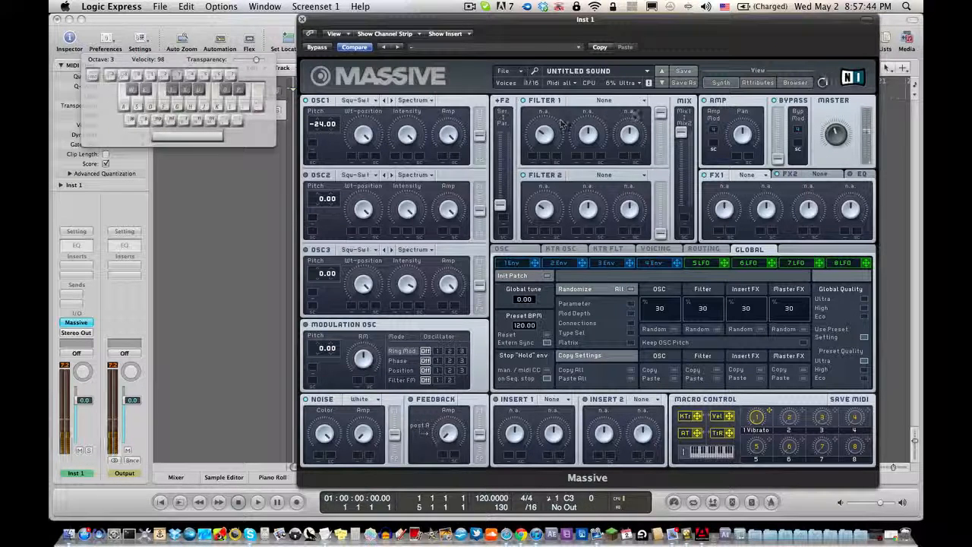
- Set Filter 1's type to Daft and audition the filtered sound with C3
left_click(623, 108)
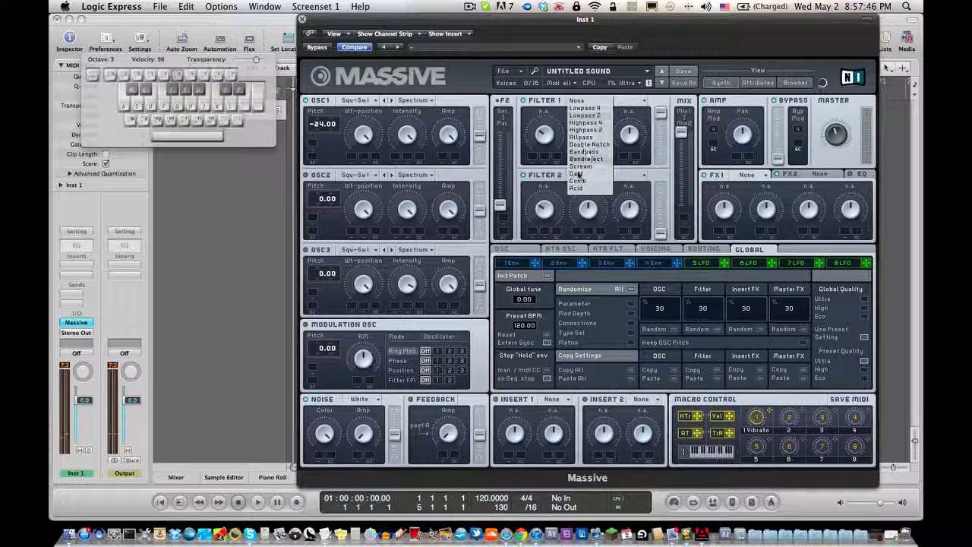
left_click(568, 175)
key("a")
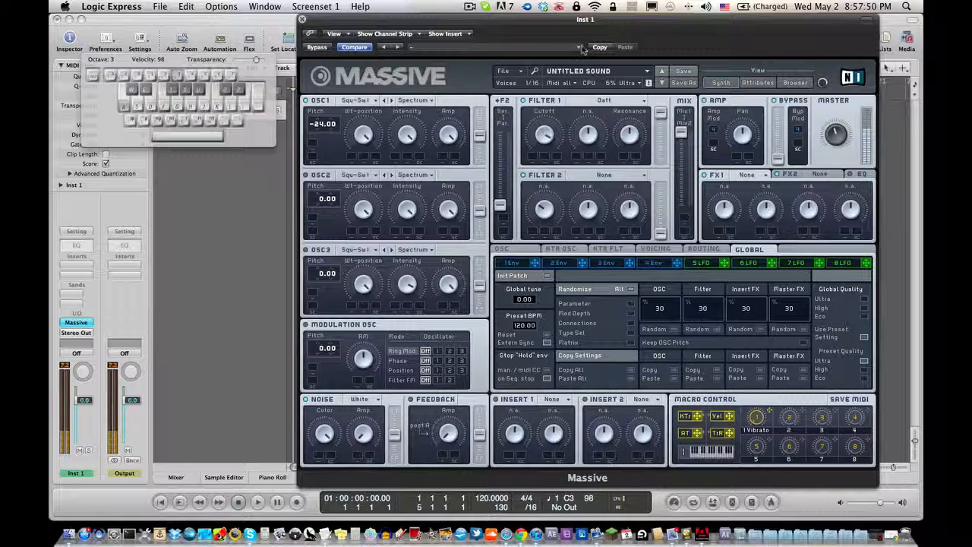
- Show the 5 LFO settings and adjust Filter 1's cutoff to about its middle position while playing test notes
left_click(702, 262)
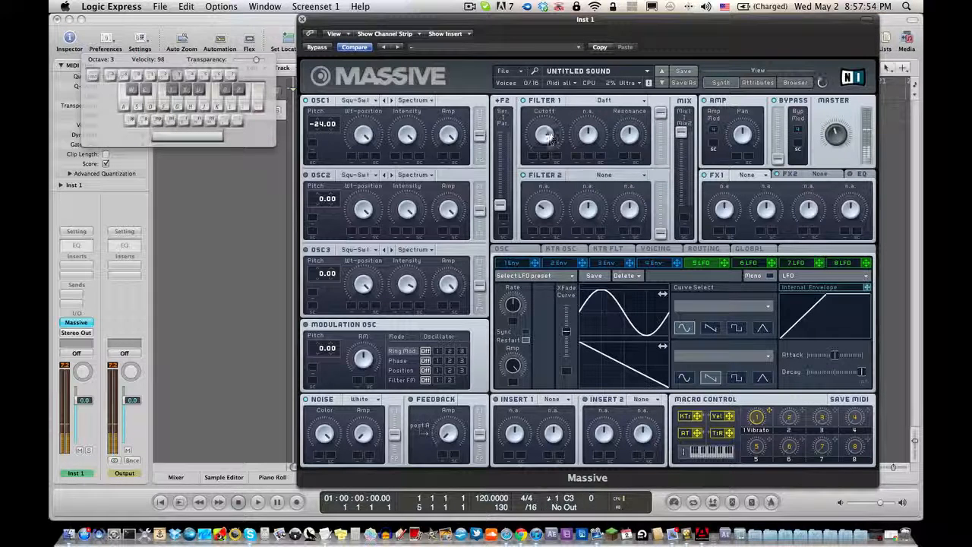
key("s")
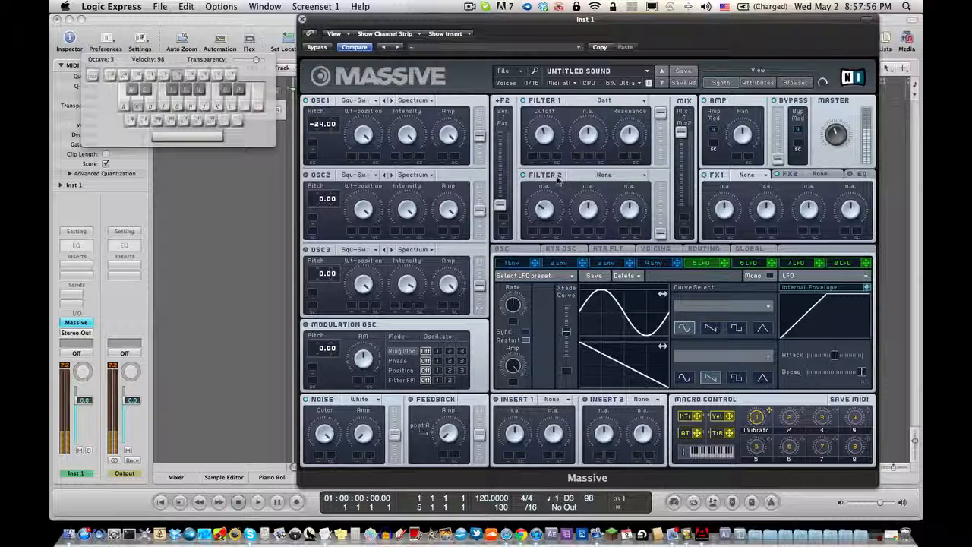
key("a")
left_click_drag(558, 180, 558, 159)
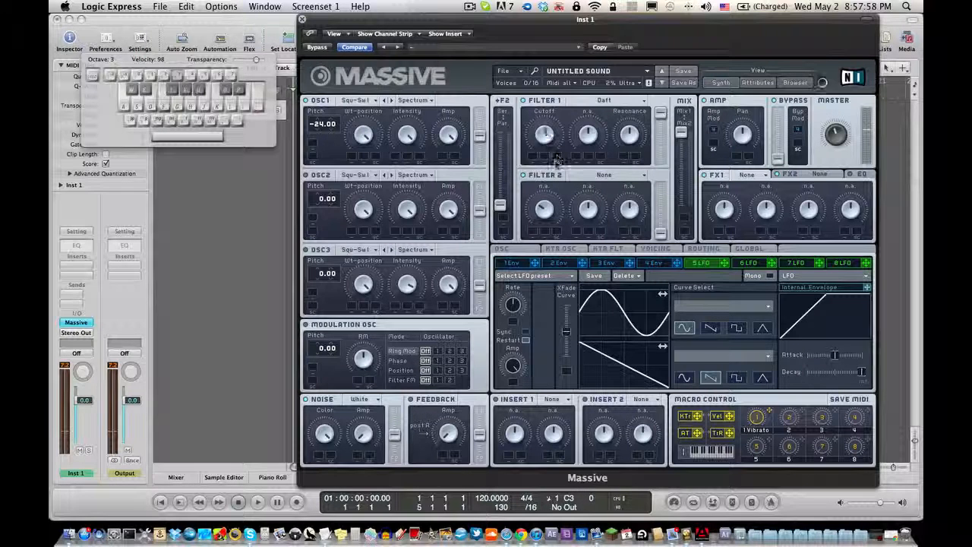
key("a")
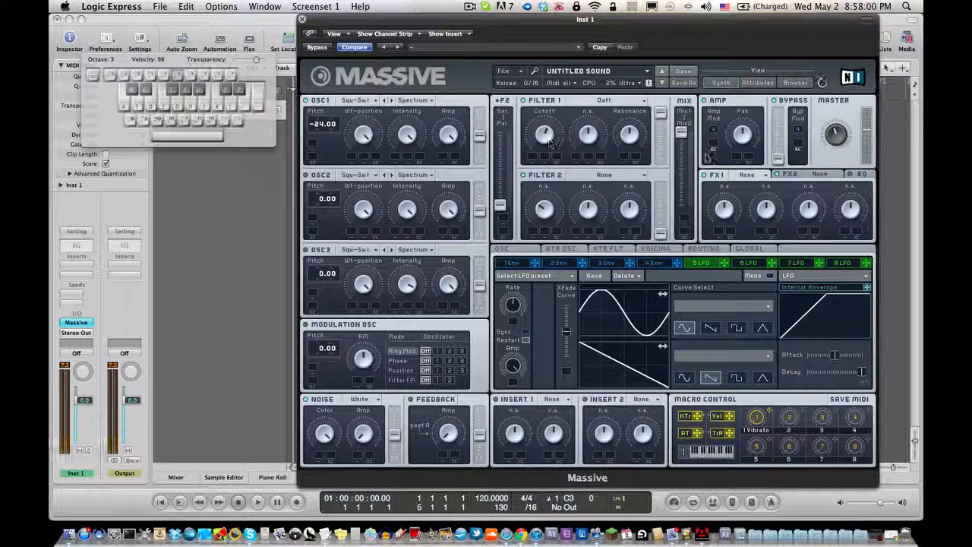
key("a")
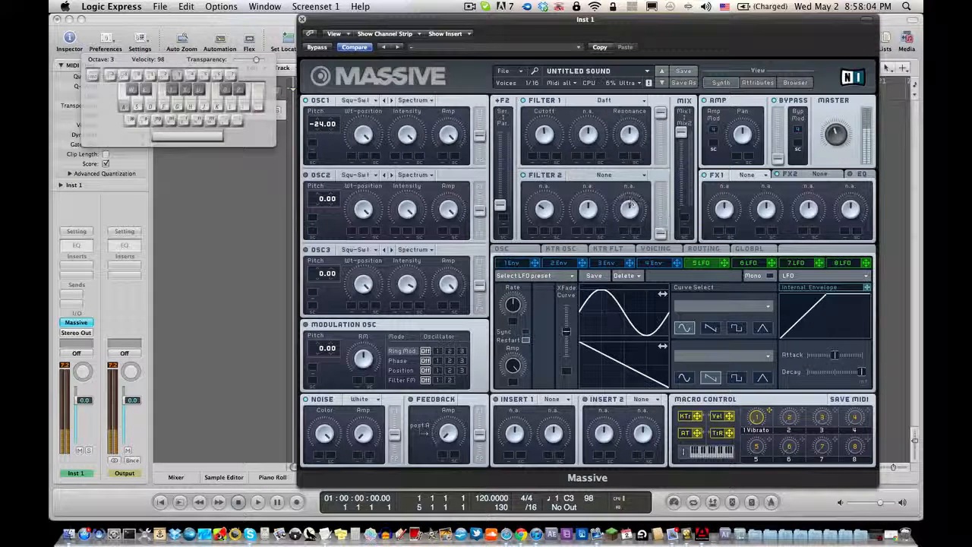
- Assign 5 LFO to modulate Filter 1's cutoff, set its modulation range upward from the knob position, and audition it with C3
left_click_drag(631, 203, 536, 151)
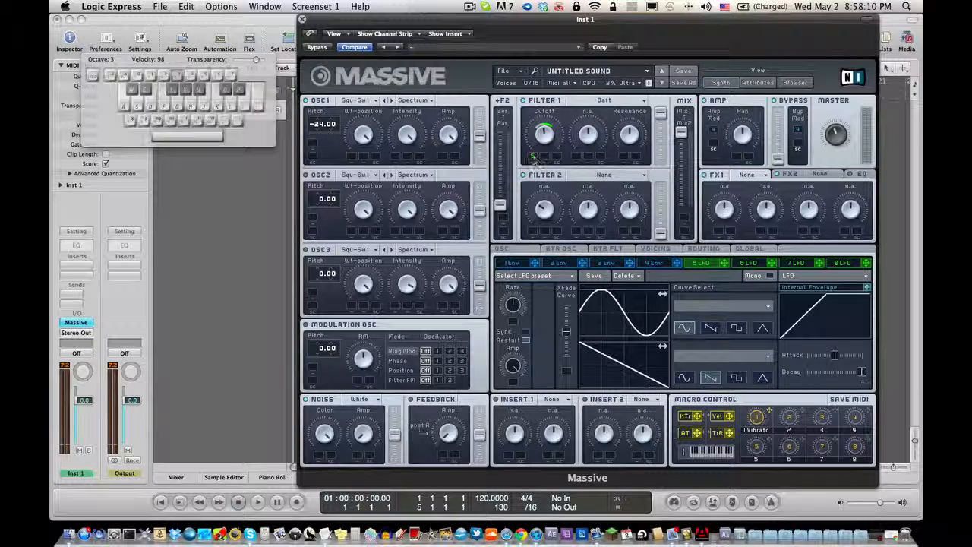
key("a")
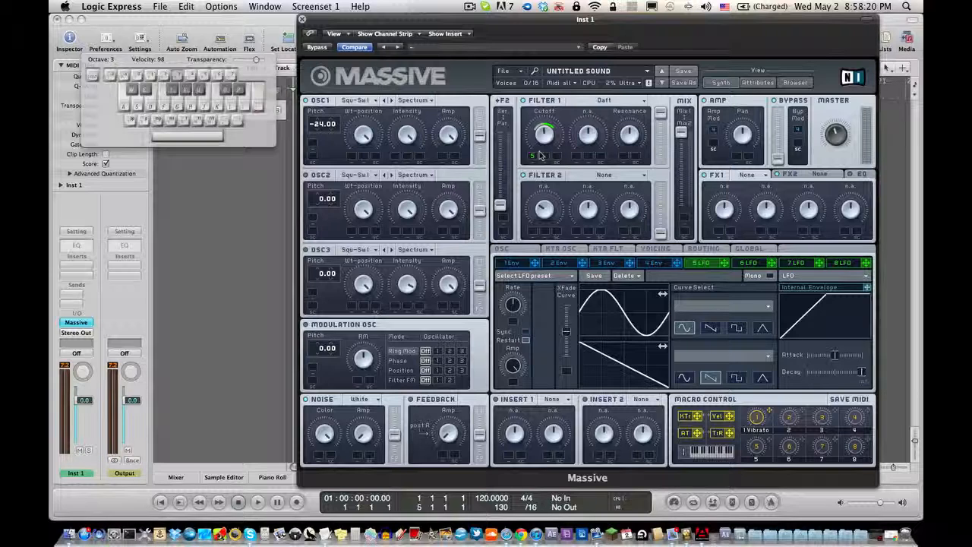
key("a")
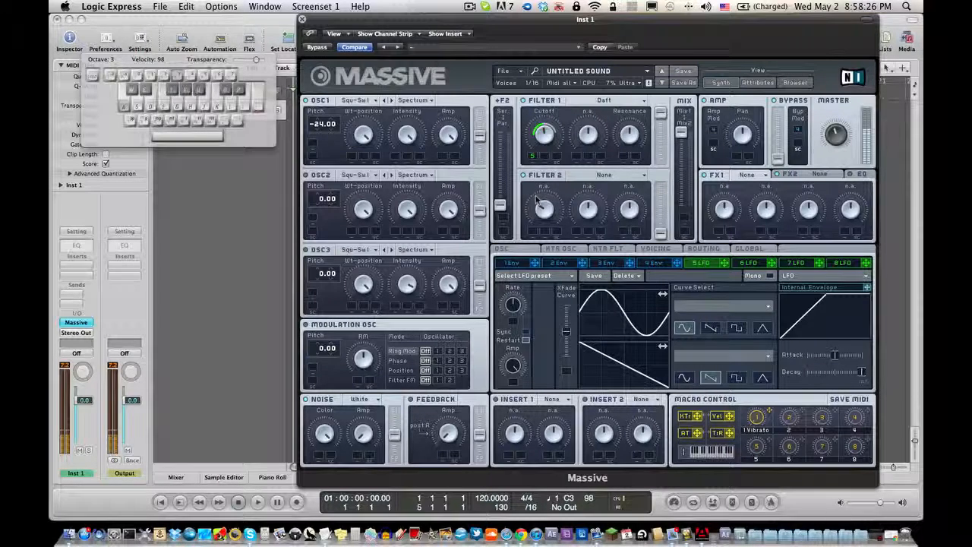
key("a")
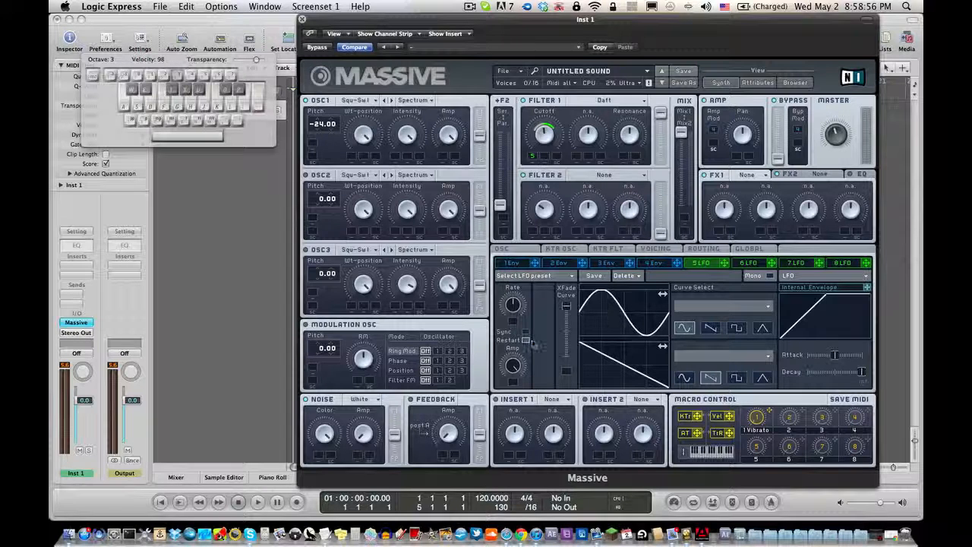
- Turn on tempo sync for 5 LFO and audition the synced wobble with C3
key("a")
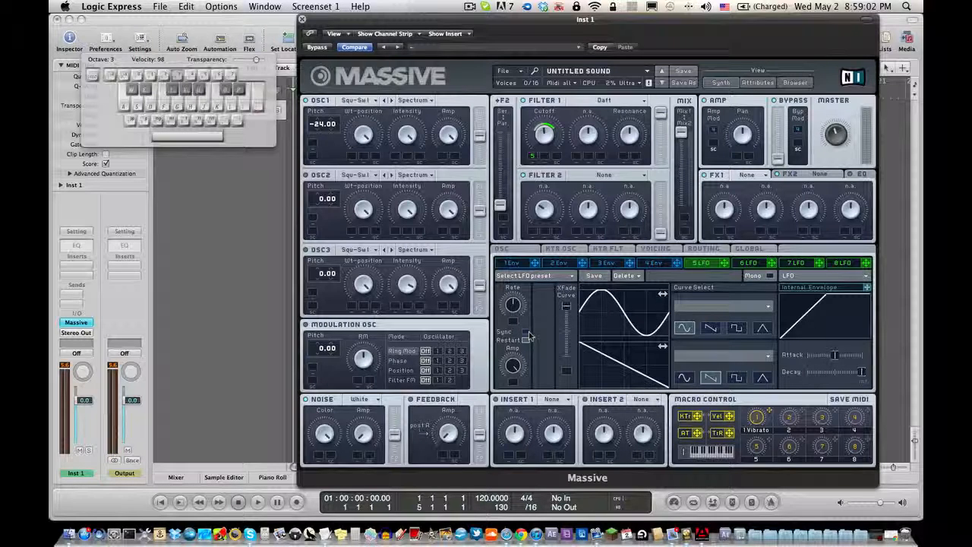
left_click(526, 332)
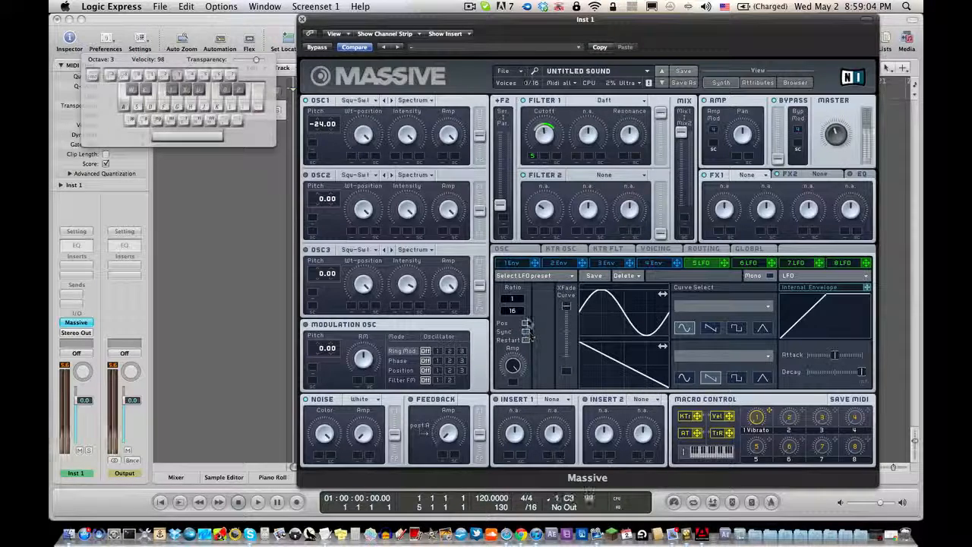
key("a")
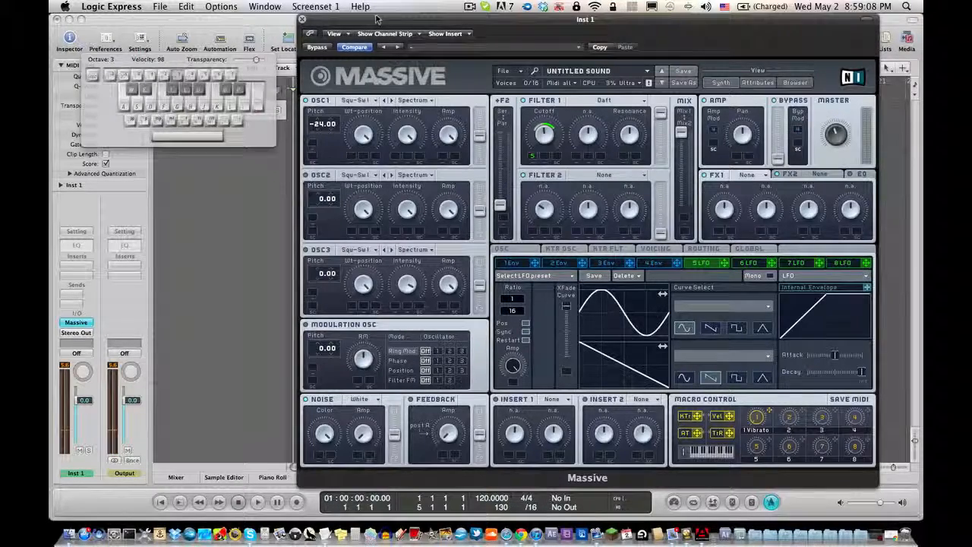
- Move the Massive window aside, enable the cycle range over bars 1 to 5, and start playback
left_click_drag(380, 19, 552, 30)
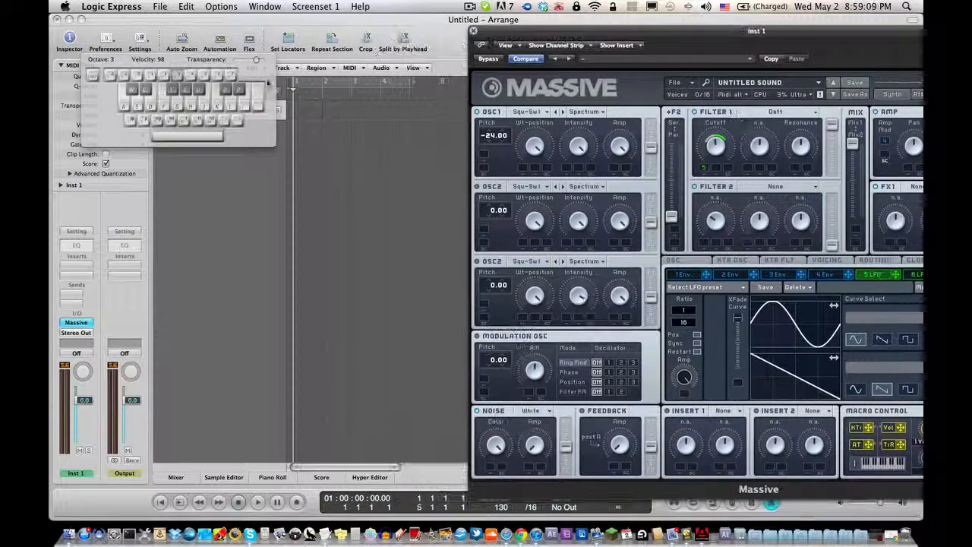
left_click(331, 82)
key("space")
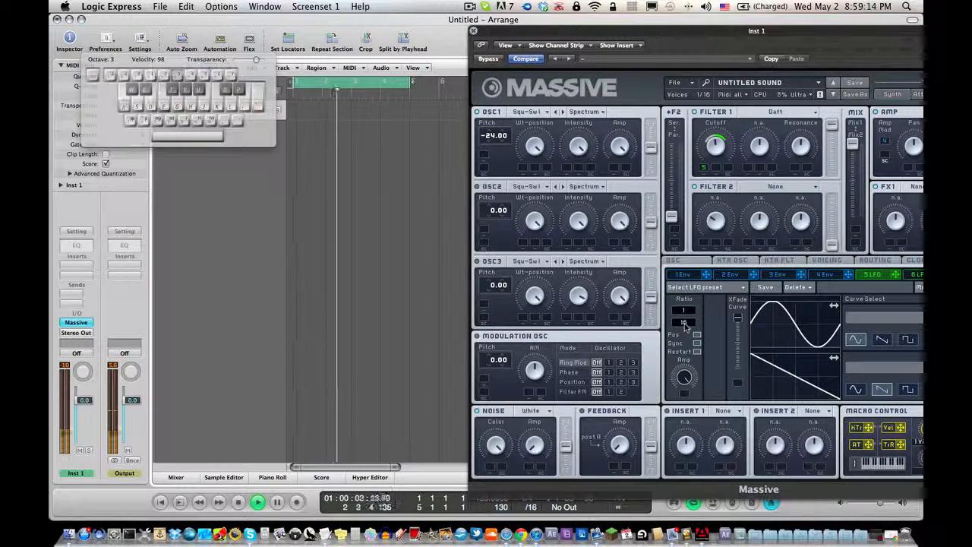
- Shift 5 LFO's sine curve so it starts at its lowest point, and set the LFO ratio to 1/4
left_click_drag(789, 328, 810, 328)
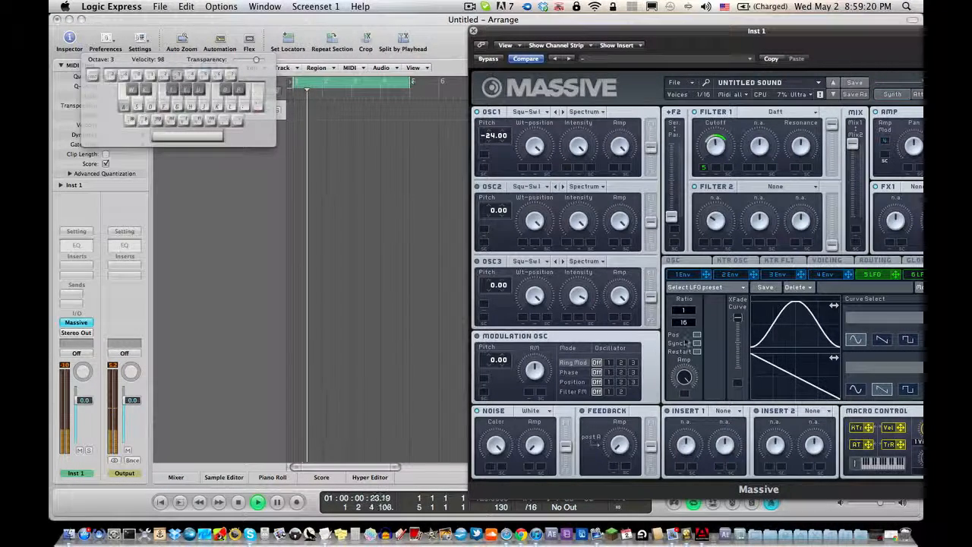
left_click_drag(687, 322, 692, 328)
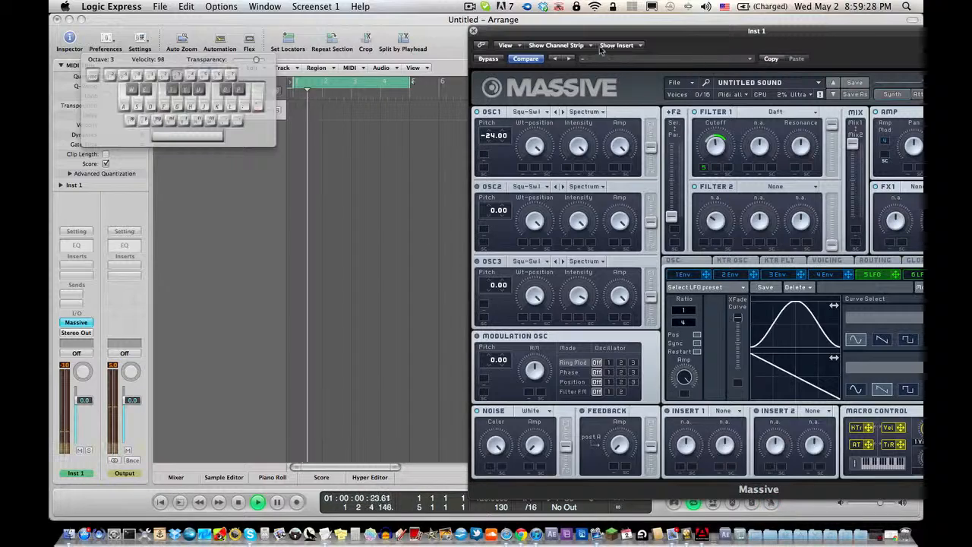
- Move the Massive window back fully into view and stop playback
left_click_drag(609, 31, 497, 20)
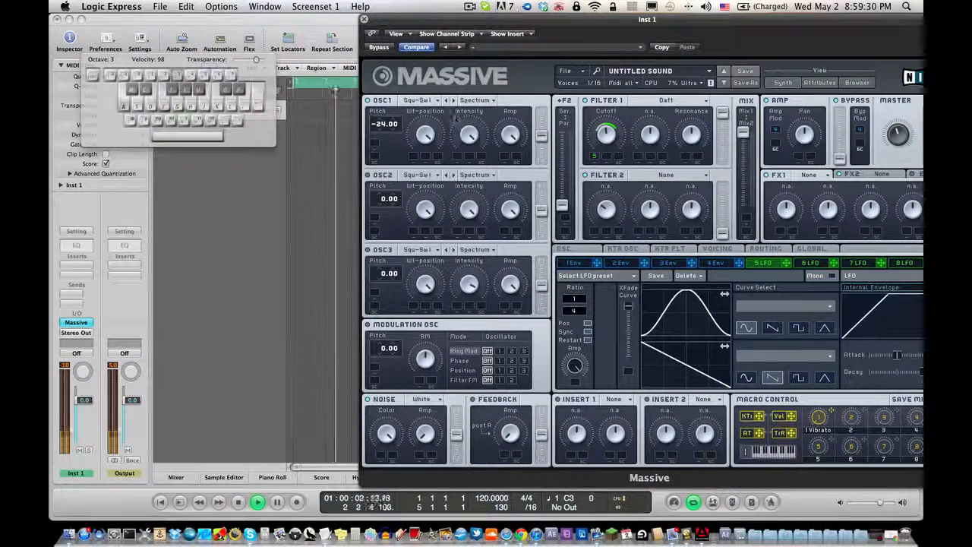
key("space")
left_click_drag(610, 22, 540, 21)
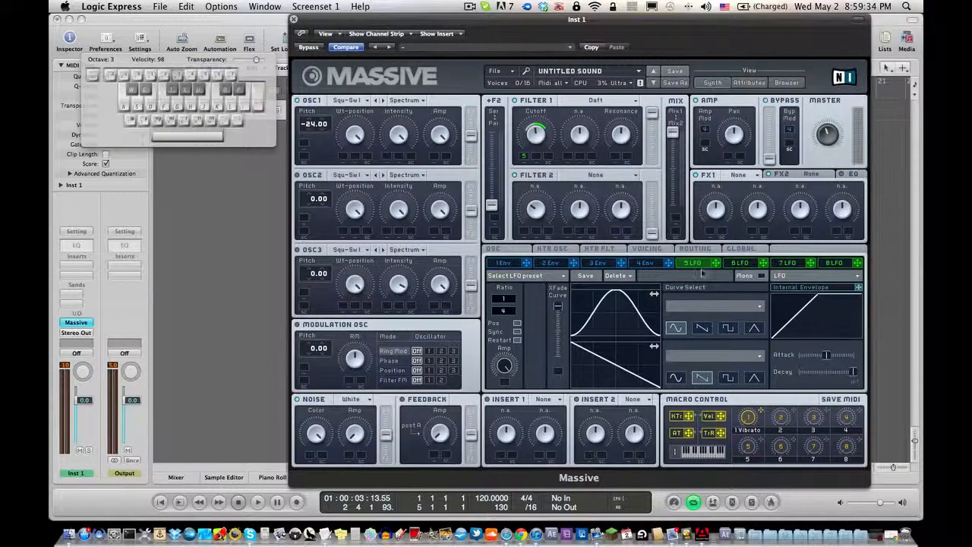
- Move 5 LFO's XFade Curve slider fully down to the descending lower curve, playing C3 to compare the sound
key("a")
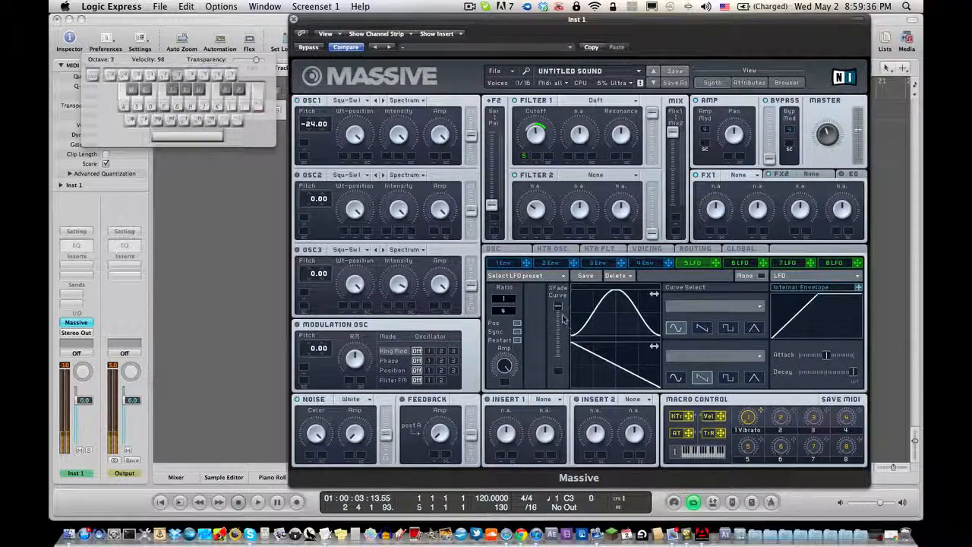
key("a")
left_click_drag(558, 307, 565, 376)
key("a")
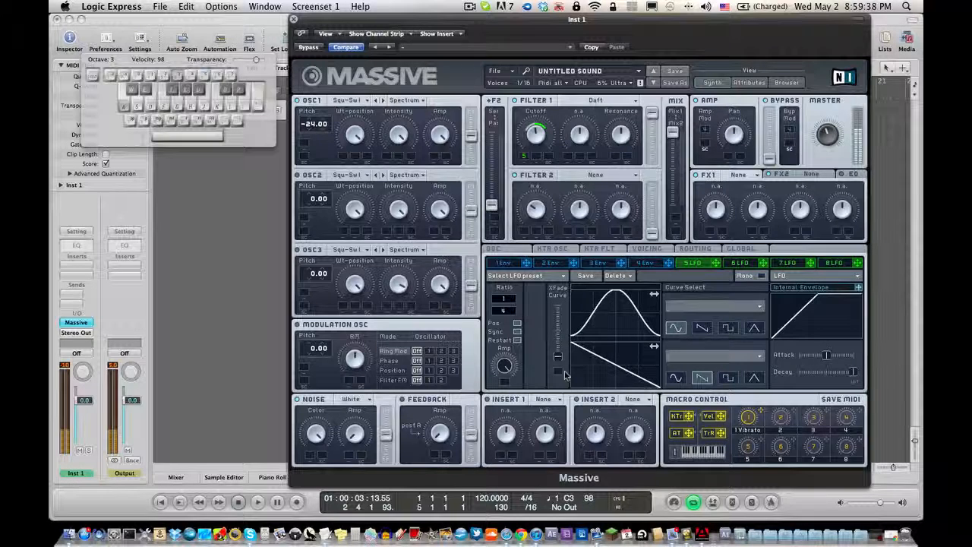
- Play C3 repeatedly to audition the bass with 5 LFO's descending lower curve
left_click_drag(716, 264, 563, 367)
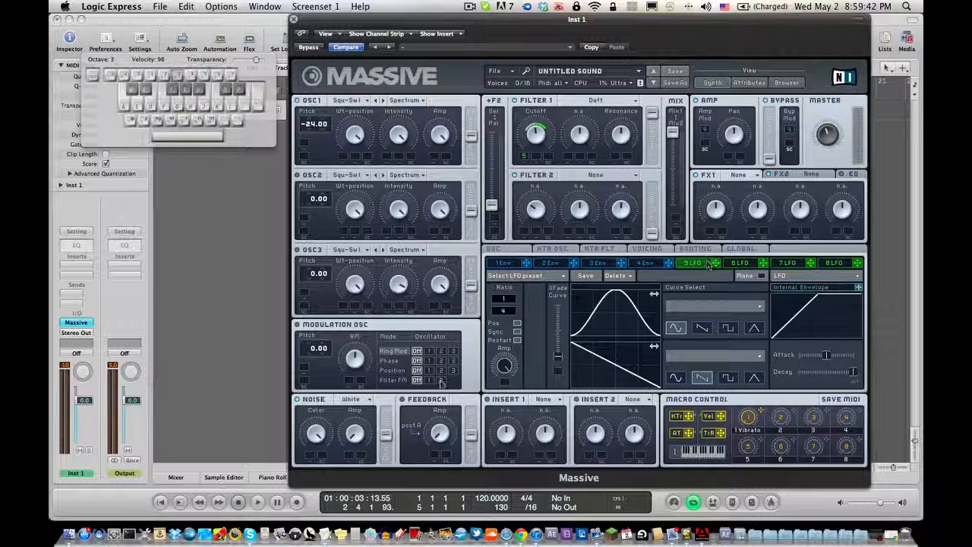
key("a")
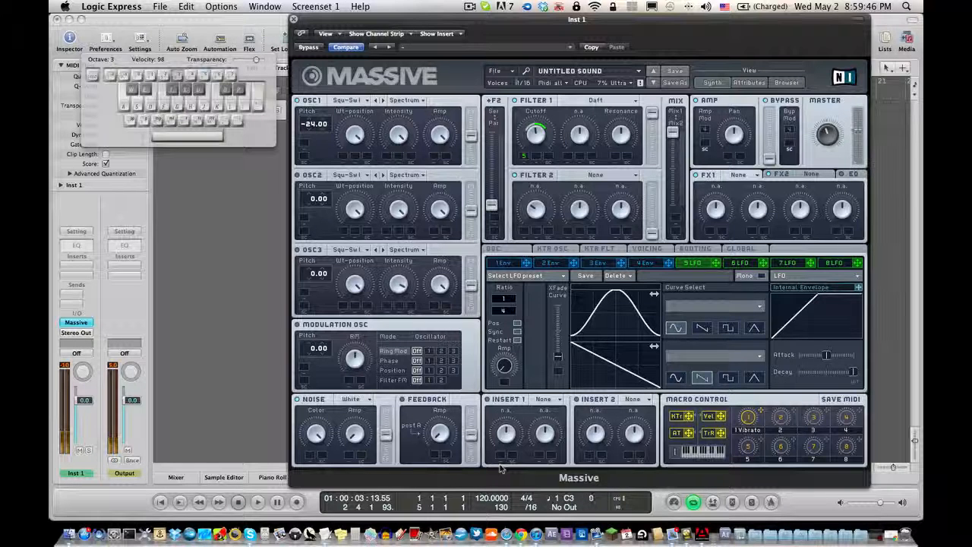
key("a")
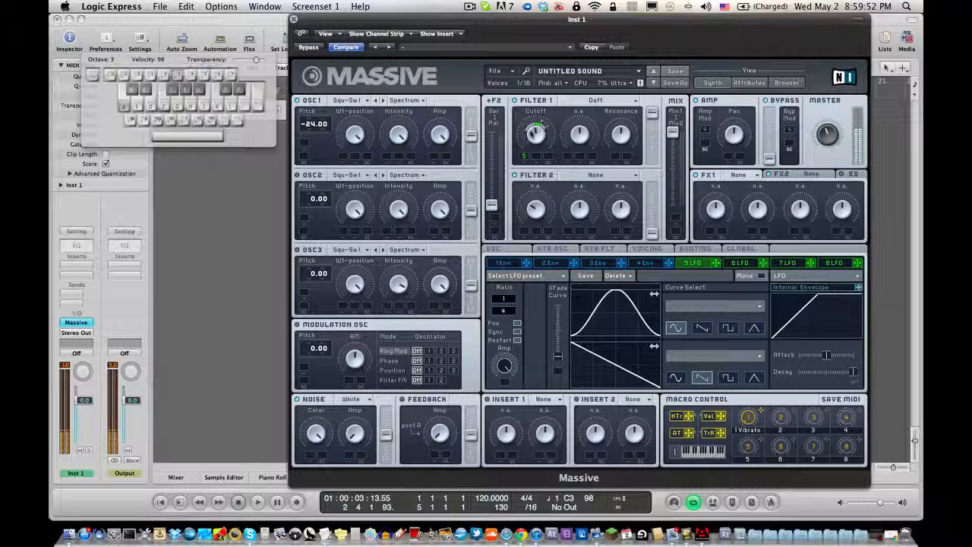
- Load the Fall 1 shape as 5 LFO's upper curve, move XFade Curve fully up, and shift the curve to start at its peak
left_click(760, 306)
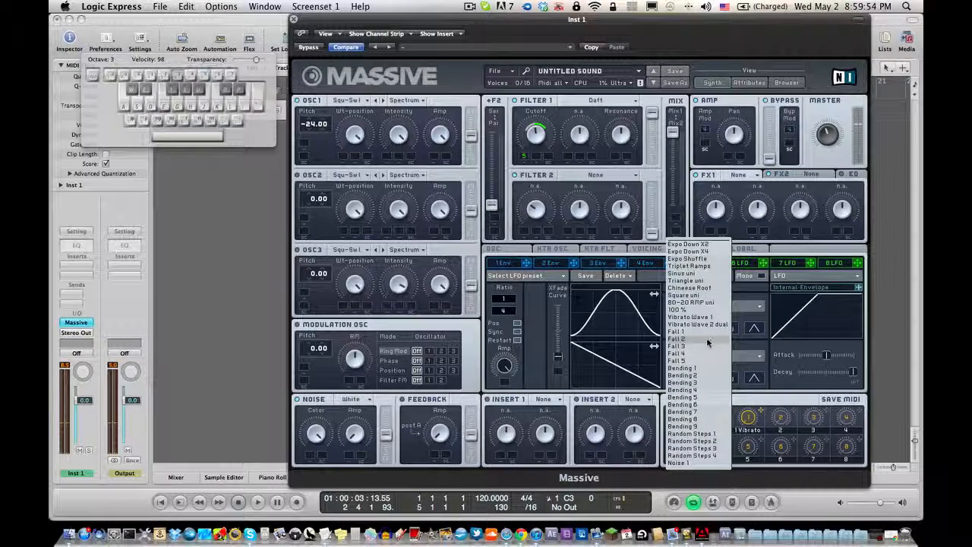
left_click(684, 332)
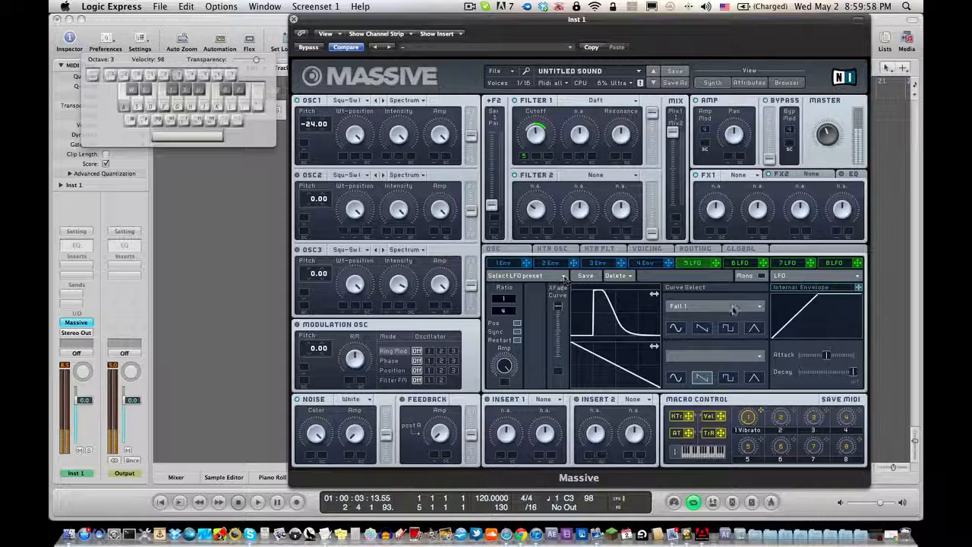
left_click_drag(642, 338, 617, 341)
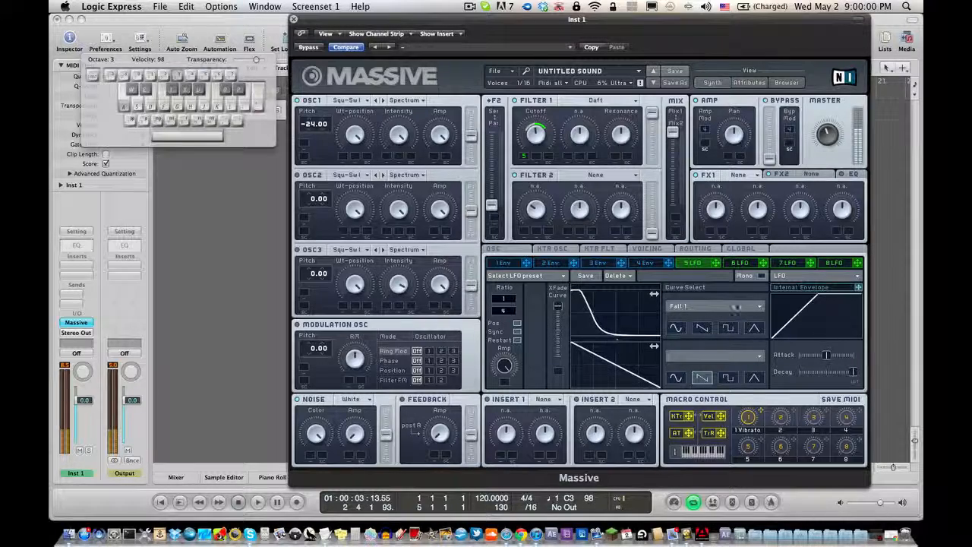
- Try the Fall 4, Bending 3, Bending 6, Random Steps 2 and Expo Down X4 shapes as 5 LFO's upper curve
left_click(706, 307)
left_click(699, 354)
left_click(690, 307)
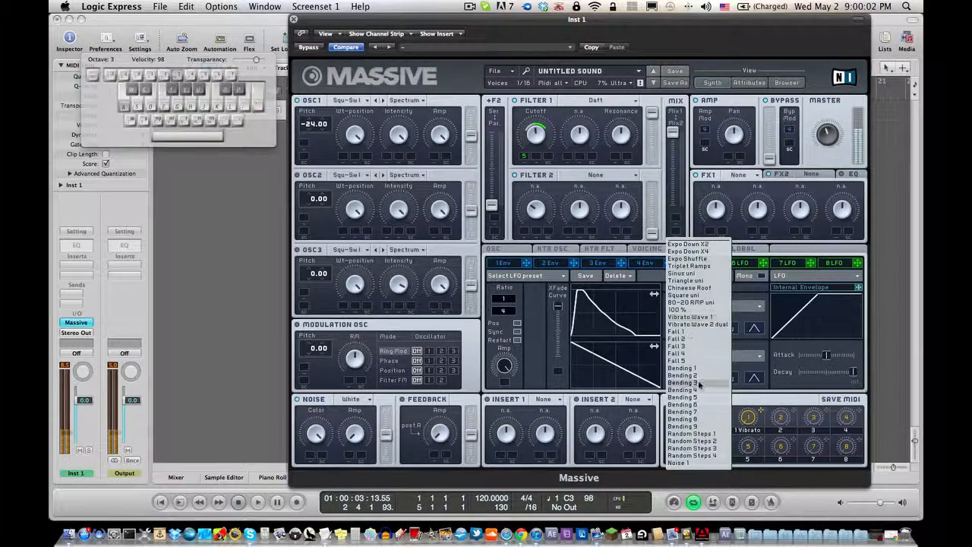
left_click(699, 383)
left_click(703, 307)
left_click(695, 404)
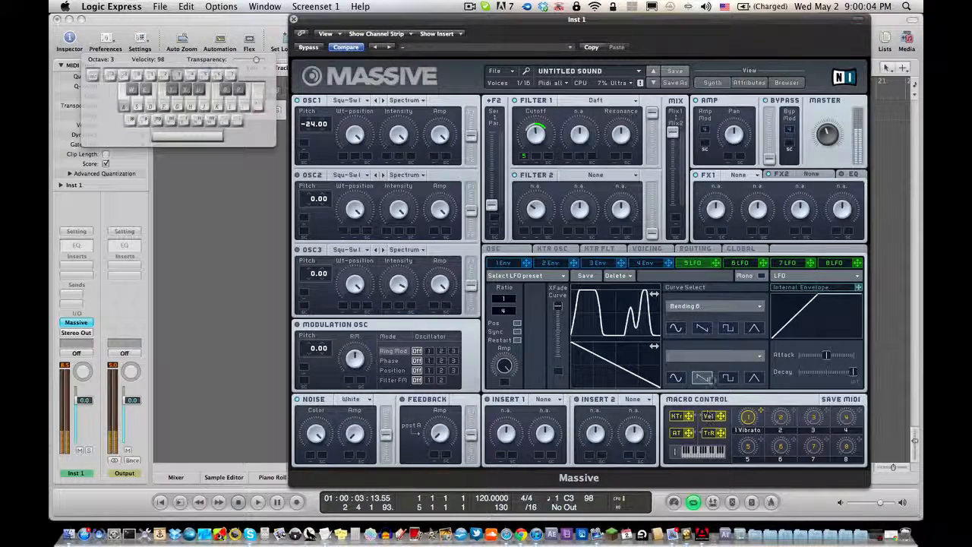
left_click(703, 307)
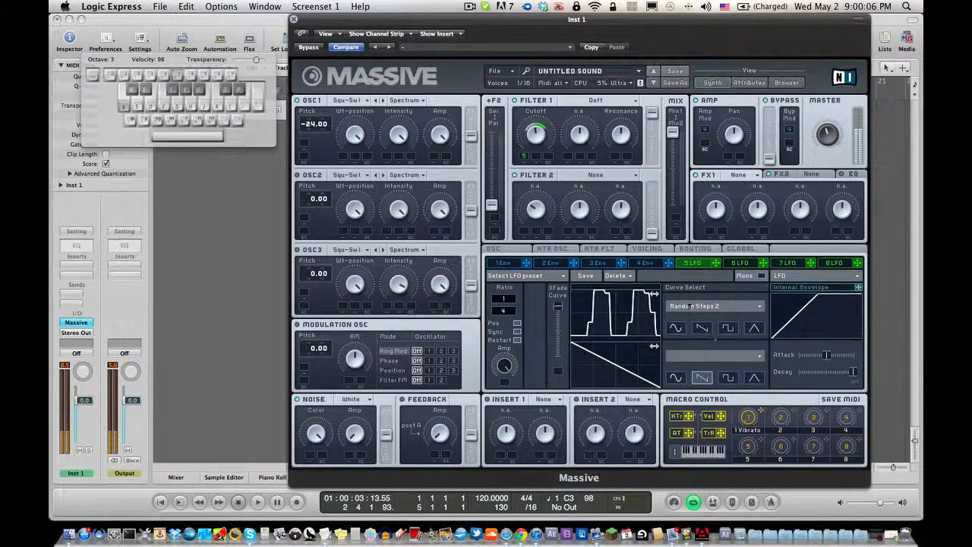
left_click(691, 305)
left_click(703, 306)
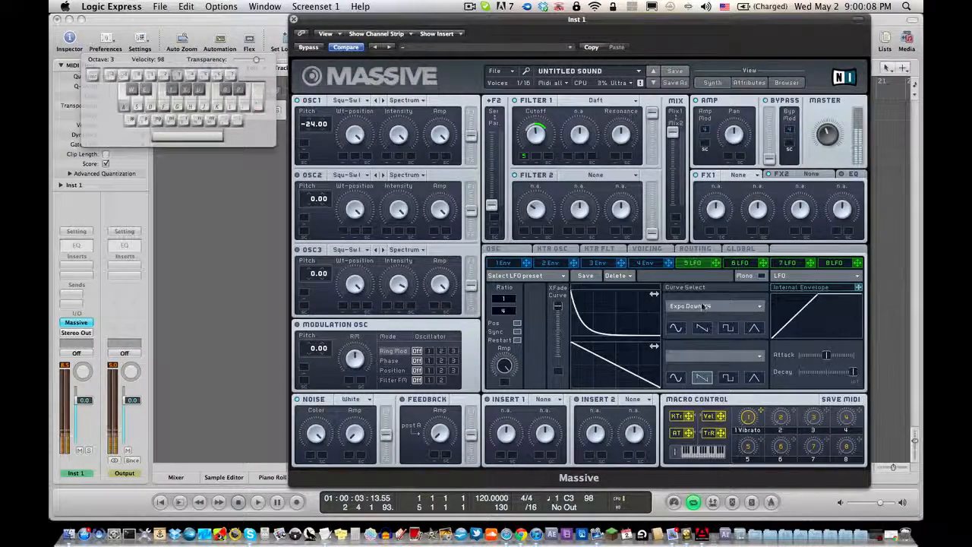
- Load the Expo Down X2 shape as 5 LFO's upper curve and play notes to hear it
left_click(703, 306)
left_click(691, 251)
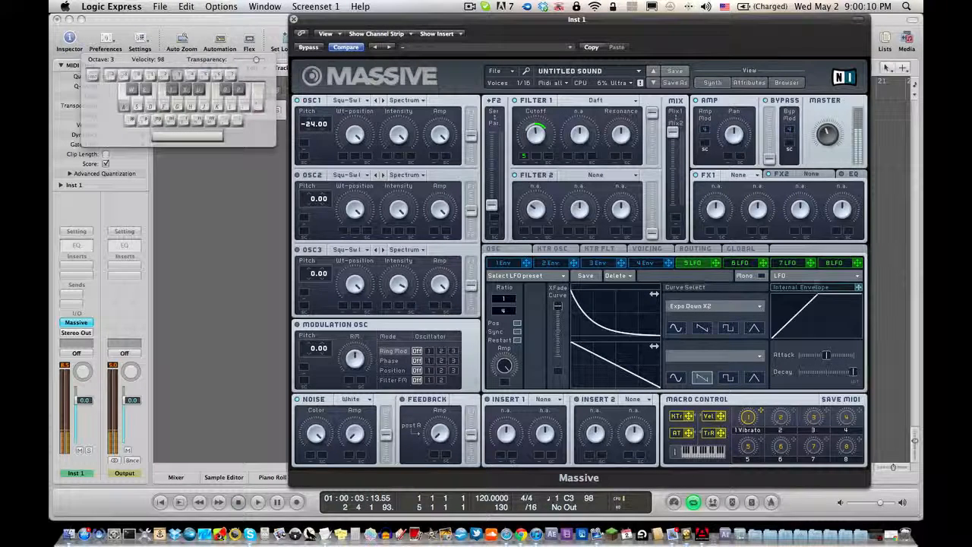
key("e")
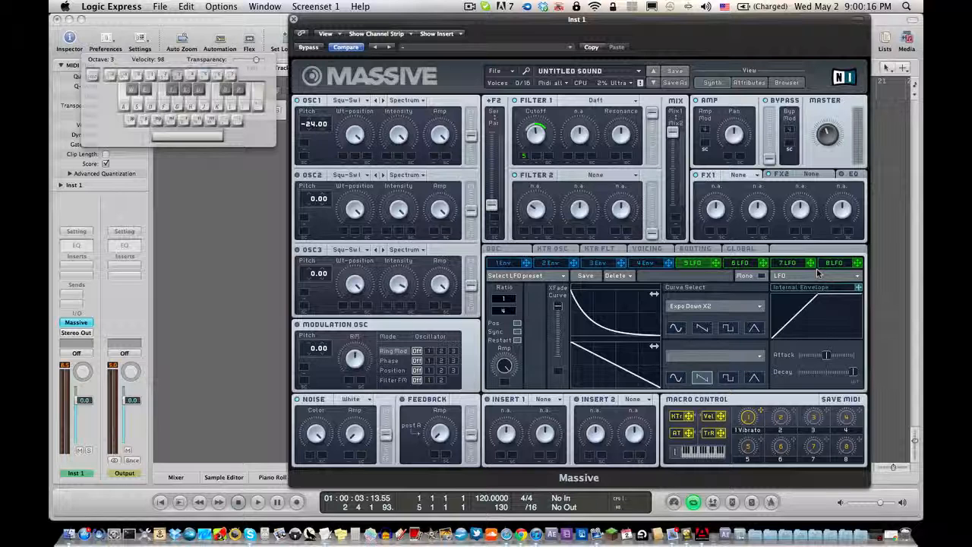
key("a")
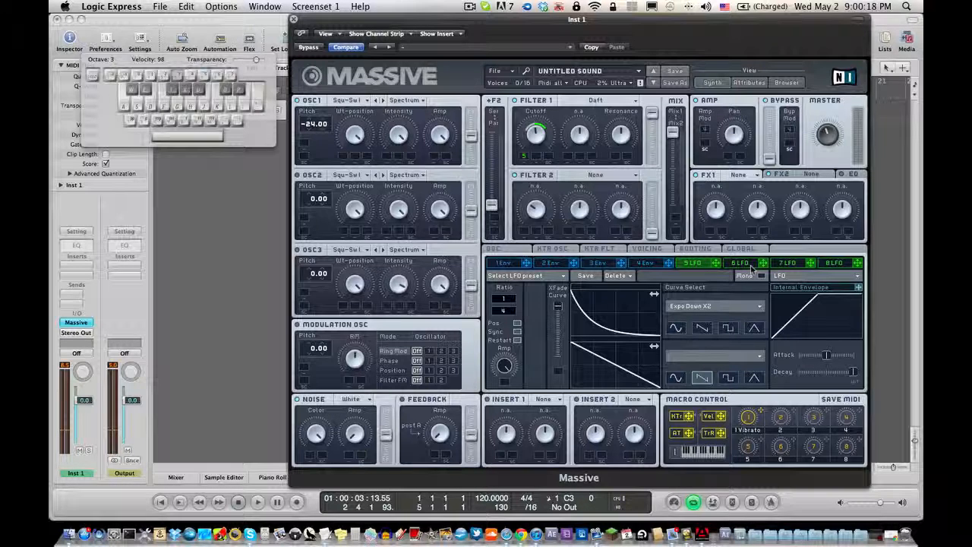
- Switch 5 LFO to Performer mode, play C3, and start playback
left_click(834, 280)
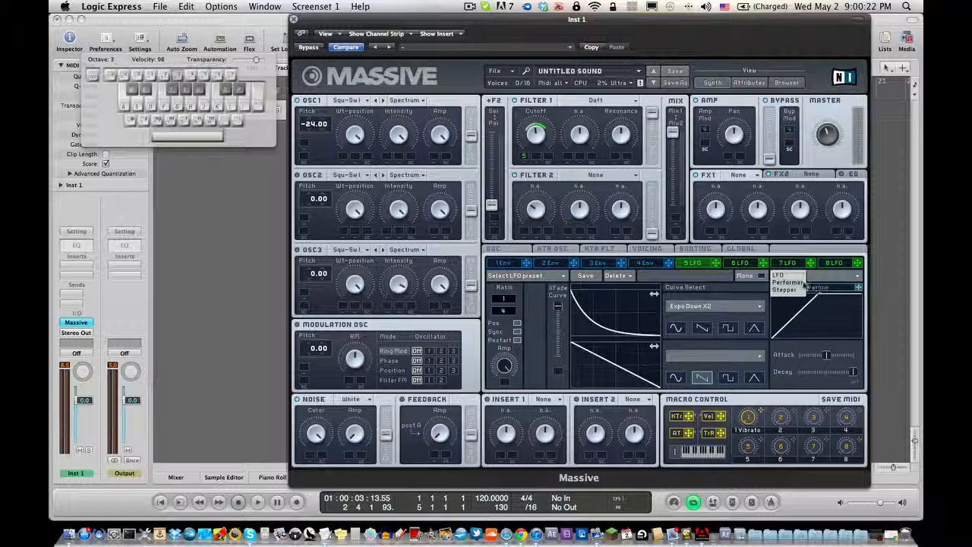
left_click(798, 287)
key("a")
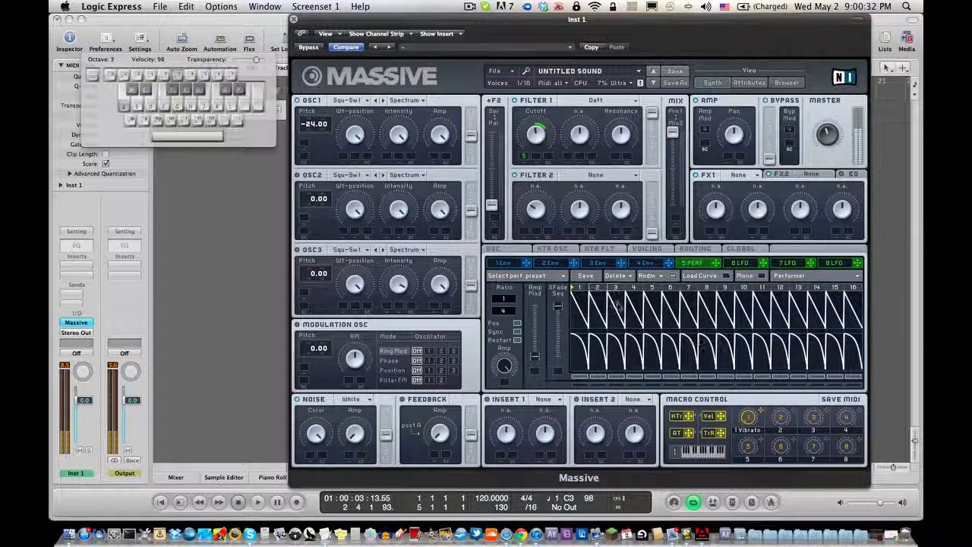
key("space")
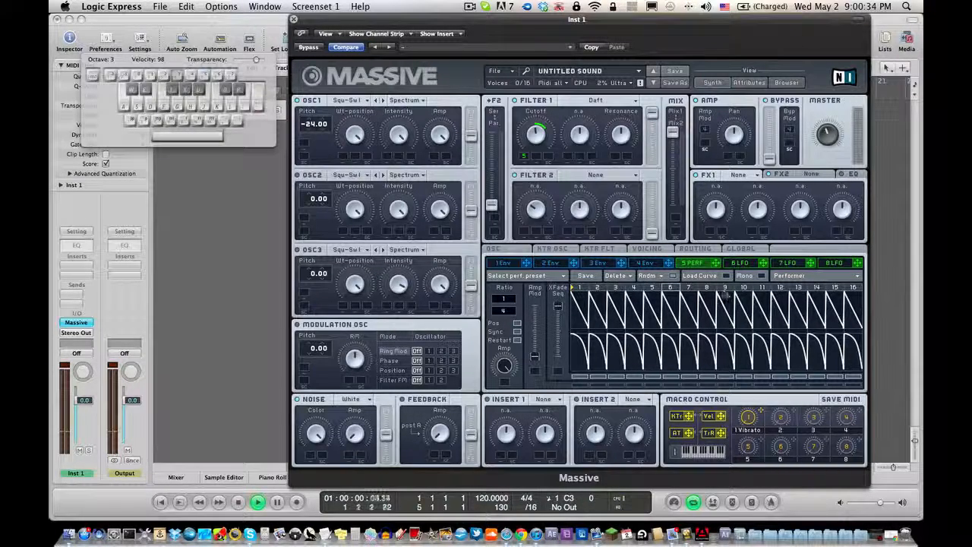
- Enable Load Curve and fill steps 1 to 10 of the upper performer sequence with a symmetrical single-peak curve, playing C3 to hear it
left_click(718, 277)
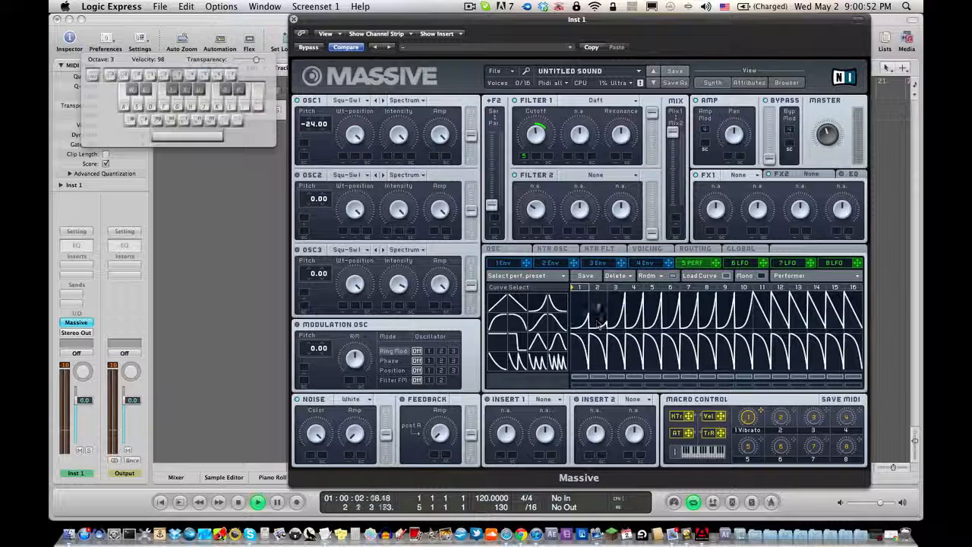
key("a")
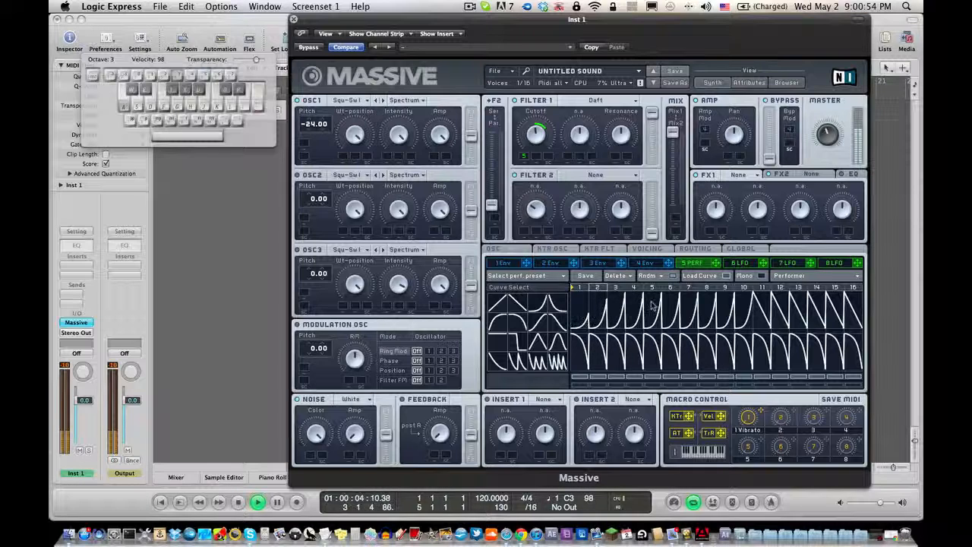
left_click(559, 343)
mouse_move(577, 316)
left_mouse_down()
mouse_move(588, 277)
mouse_move(626, 275)
left_mouse_up()
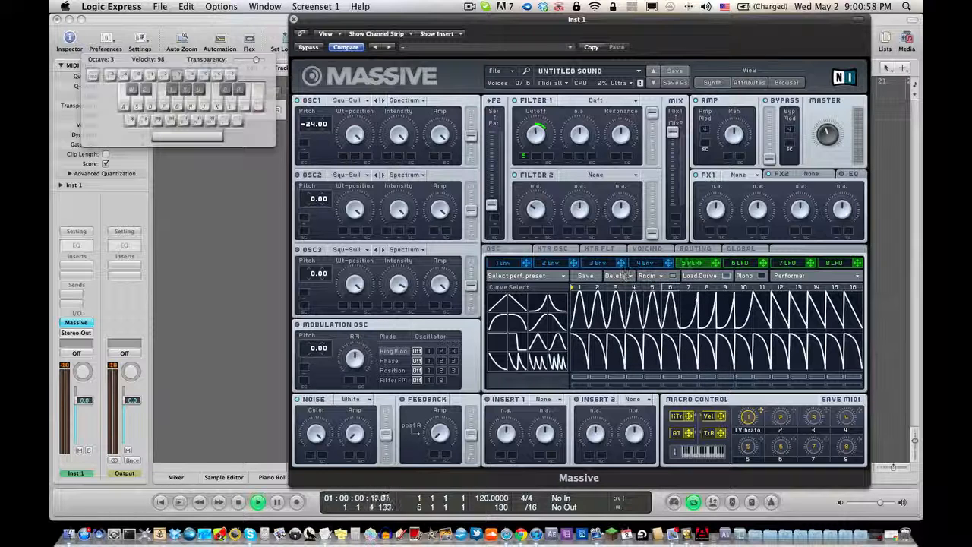
key("a")
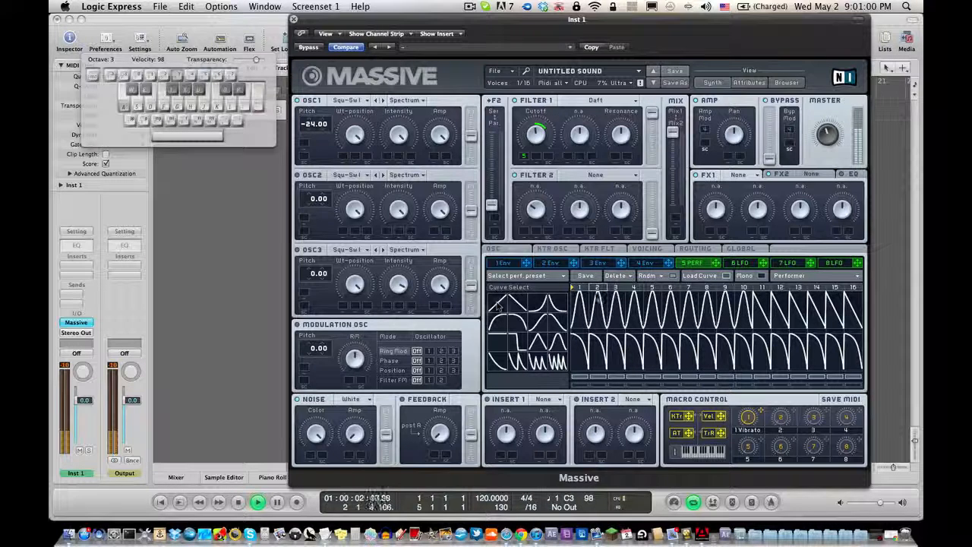
- Limit the active performer sequence to steps 1 to 8 and set its ratio to 1/8
left_click_drag(845, 287, 607, 293)
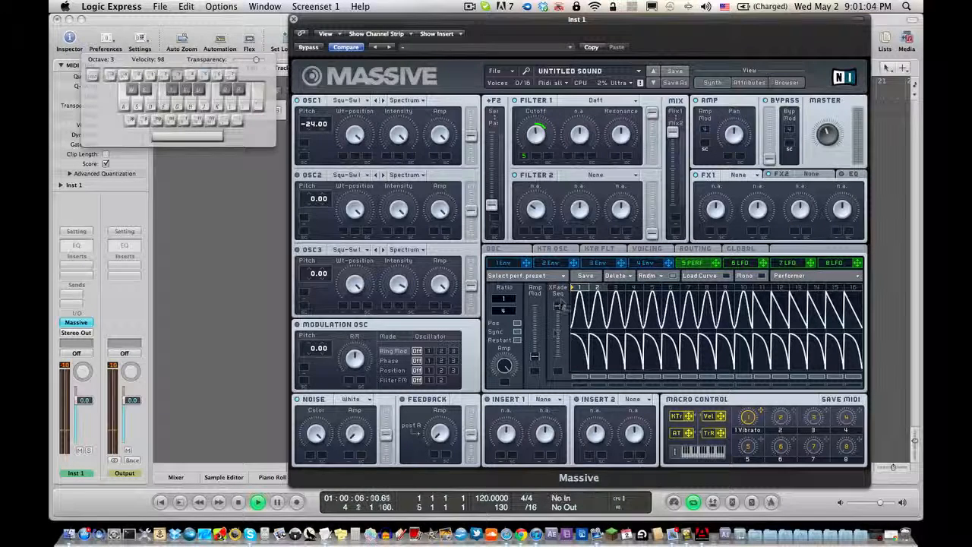
mouse_move(559, 305)
left_mouse_down()
mouse_move(557, 355)
mouse_move(559, 306)
left_mouse_up()
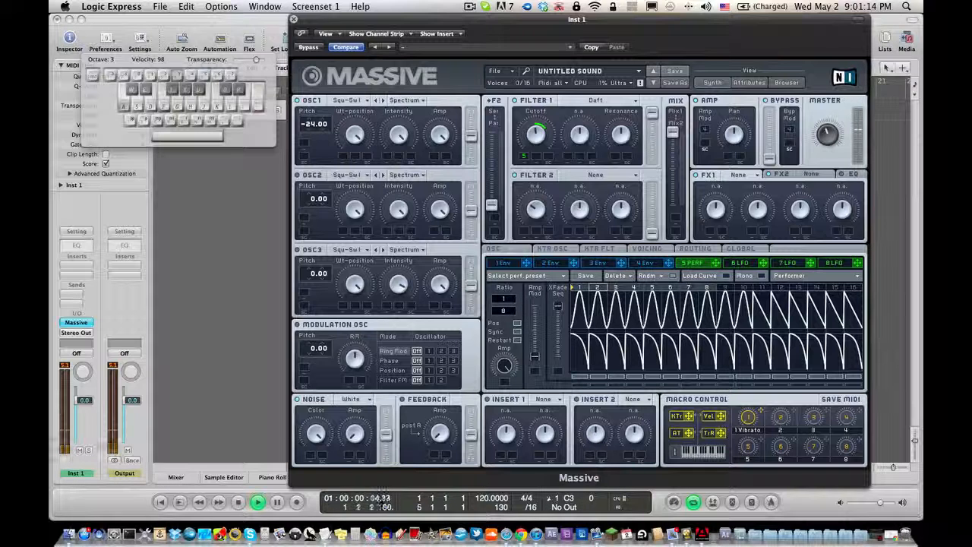
- Load a multi-peak curve into upper step 2, a rounded rise into step 3, an exponential rise into step 5, and linear ramps into steps 7 and 8
left_click(514, 311)
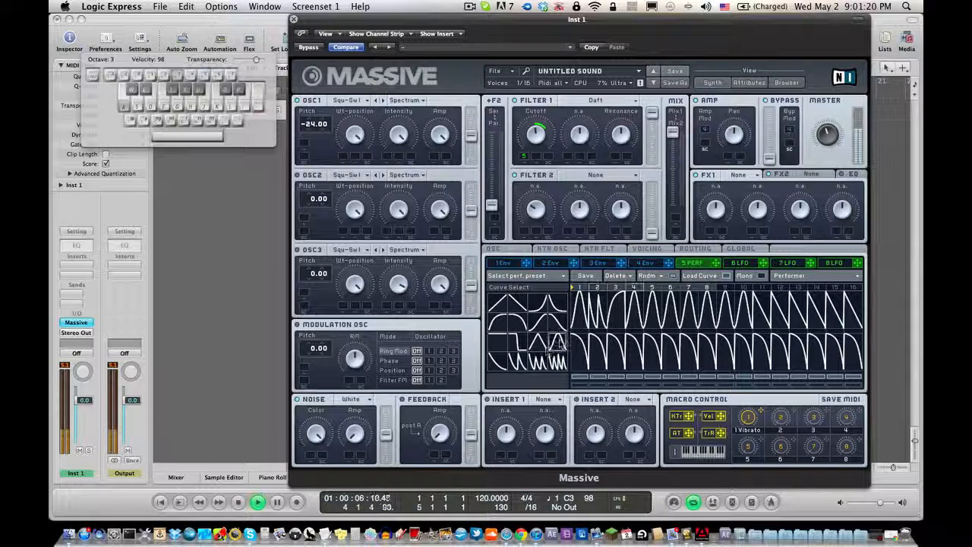
left_click(534, 306)
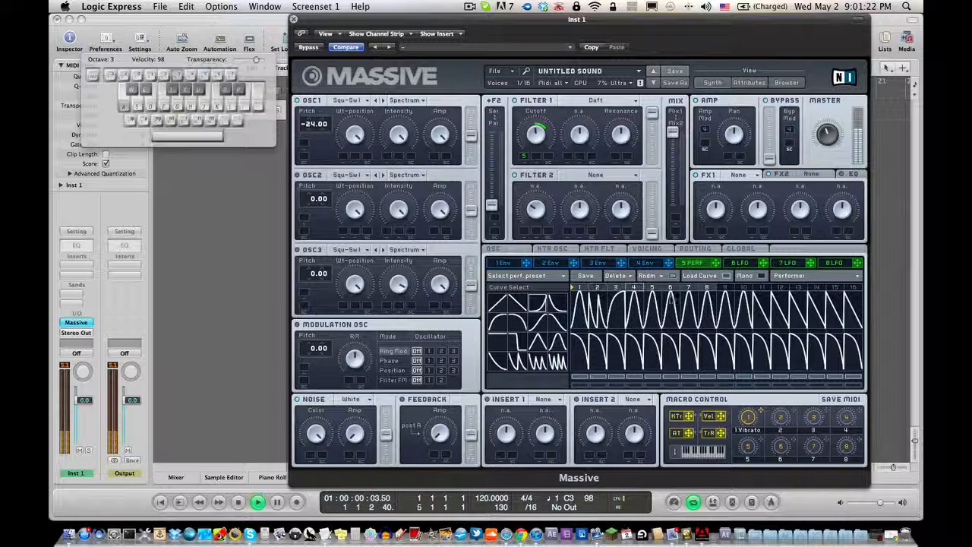
left_click(651, 307)
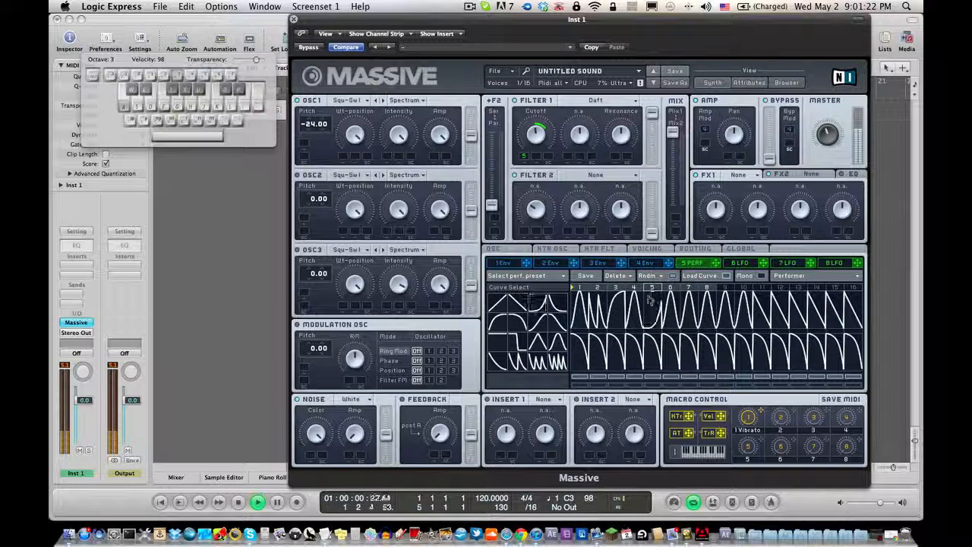
left_click(502, 307)
left_click(689, 297)
left_click(704, 298)
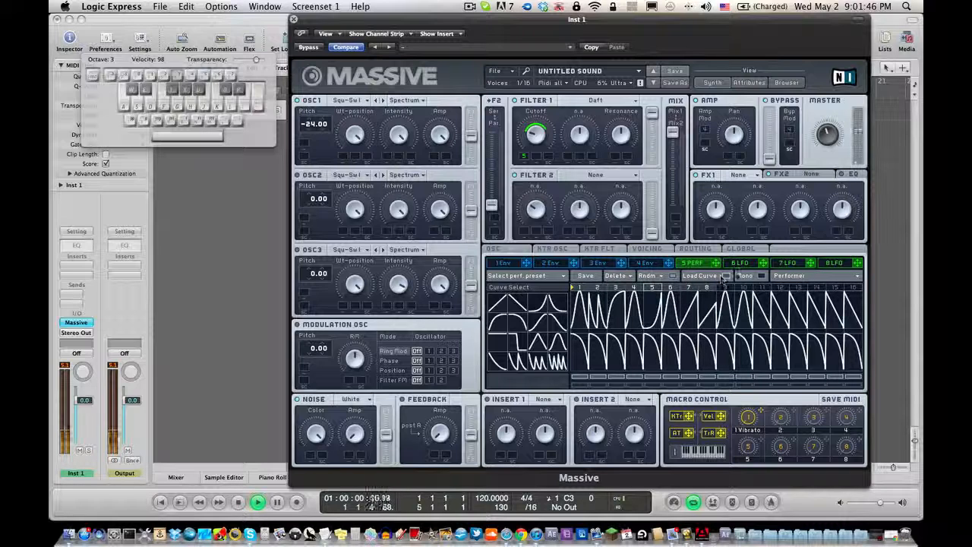
- Switch modulator 5 to Stepper mode and activate steps 9 to 16 for a full 16-step sequence
left_click(797, 280)
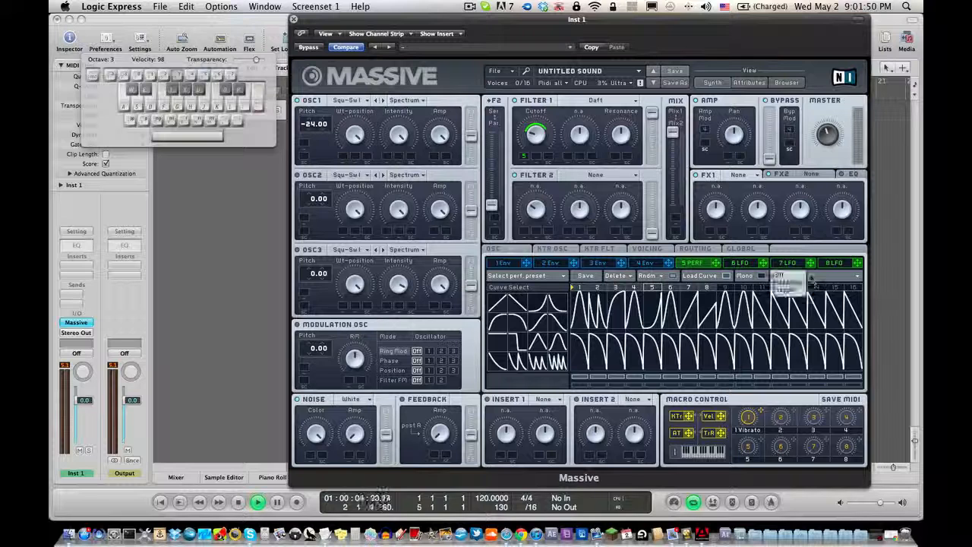
left_click(790, 290)
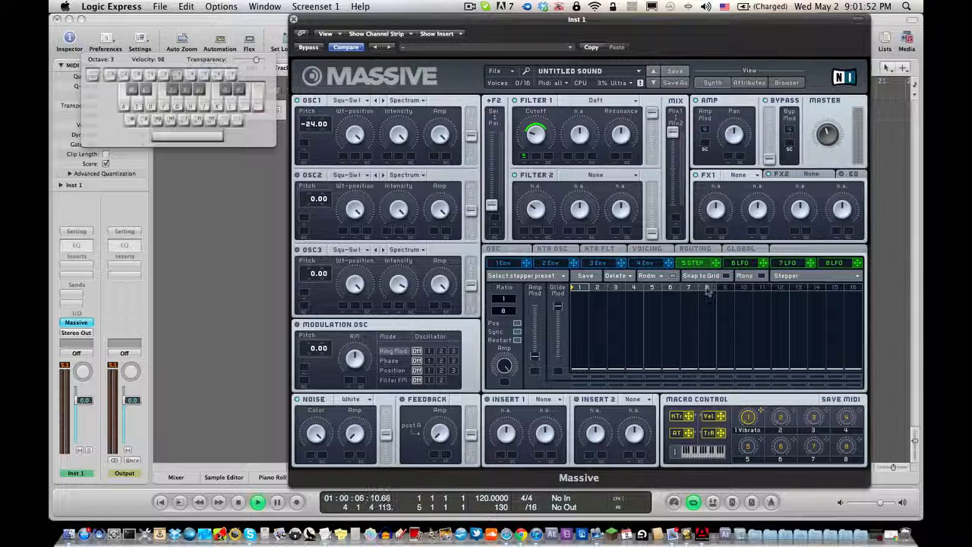
left_click_drag(723, 287, 857, 289)
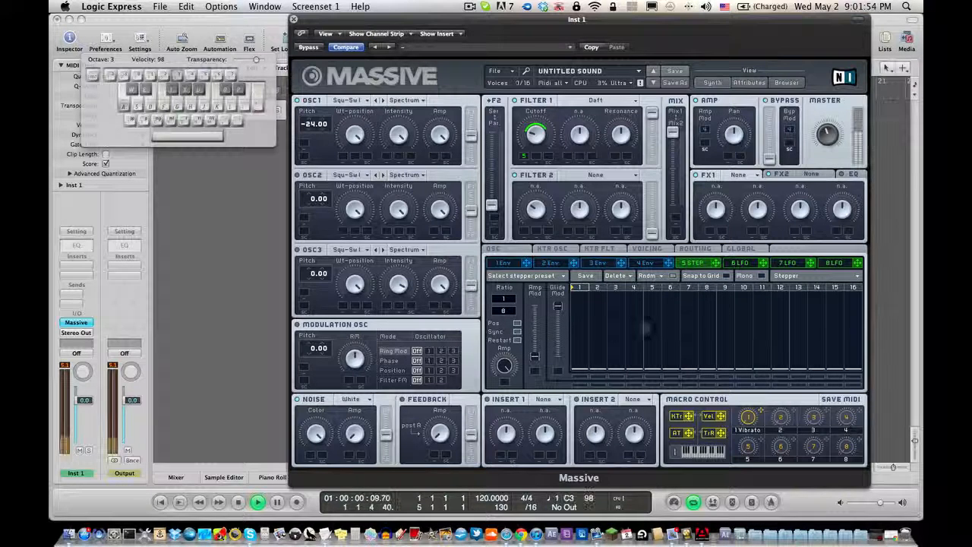
- Draw an uneven stepper pattern, giving steps 1 to 8, 10, 12 and 14 to 16 different levels with low steps 1, 3 and 5
mouse_move(589, 341)
left_mouse_down()
mouse_move(612, 310)
mouse_move(676, 331)
mouse_move(640, 312)
mouse_move(661, 325)
mouse_move(706, 312)
left_mouse_up()
left_click(780, 320)
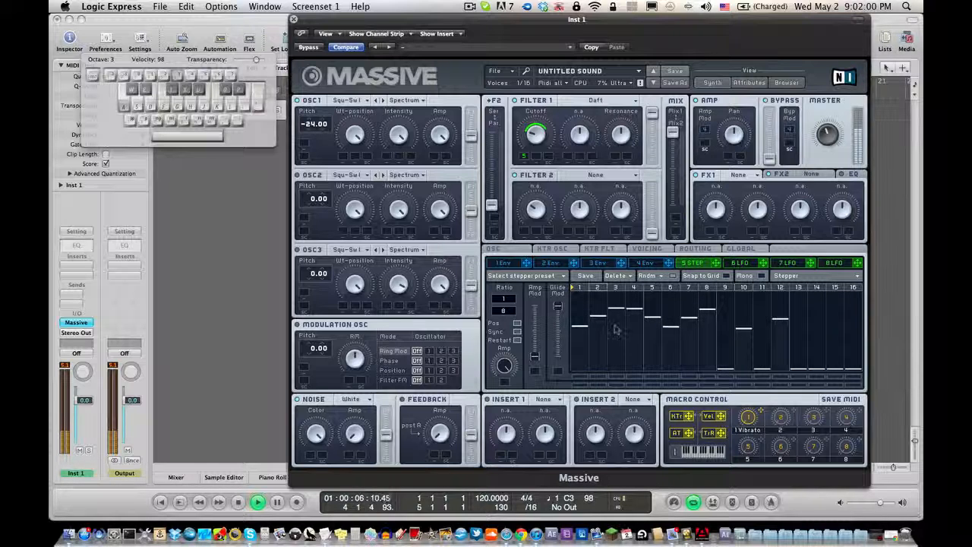
left_click(617, 348)
left_click(579, 356)
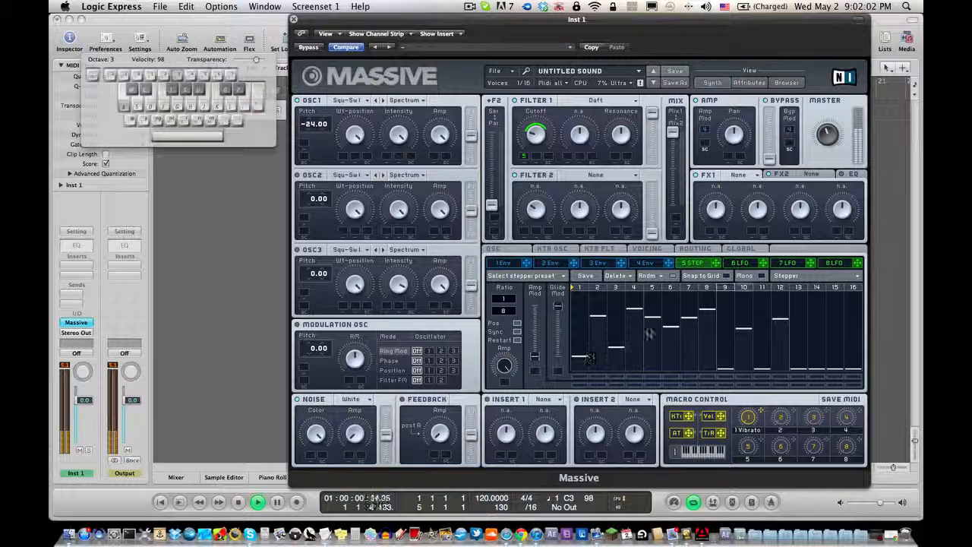
left_click_drag(651, 341, 670, 305)
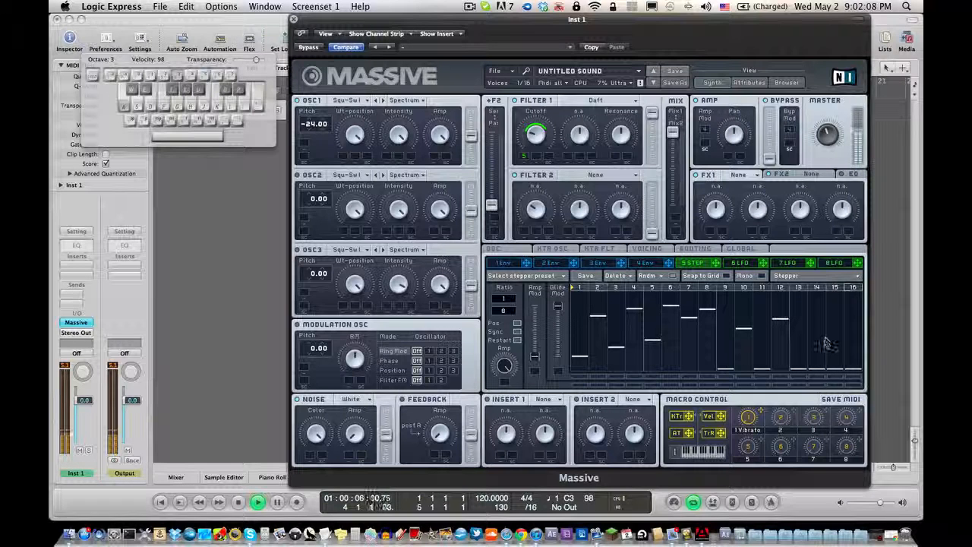
mouse_move(825, 342)
left_mouse_down()
mouse_move(835, 302)
mouse_move(854, 296)
left_mouse_up()
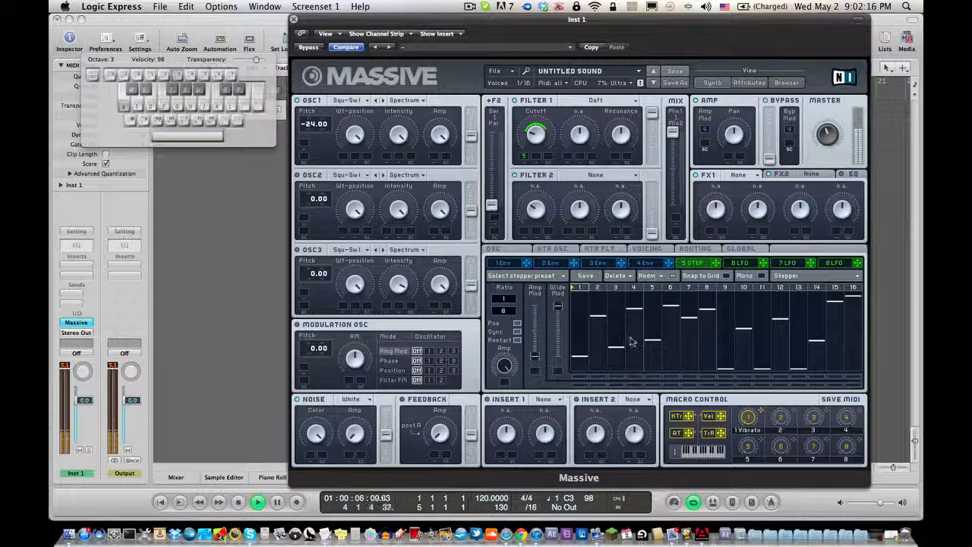
- Turn on Snap to Grid, raise stepper steps 3 and 1, and lower step 4 slightly
left_click(619, 304)
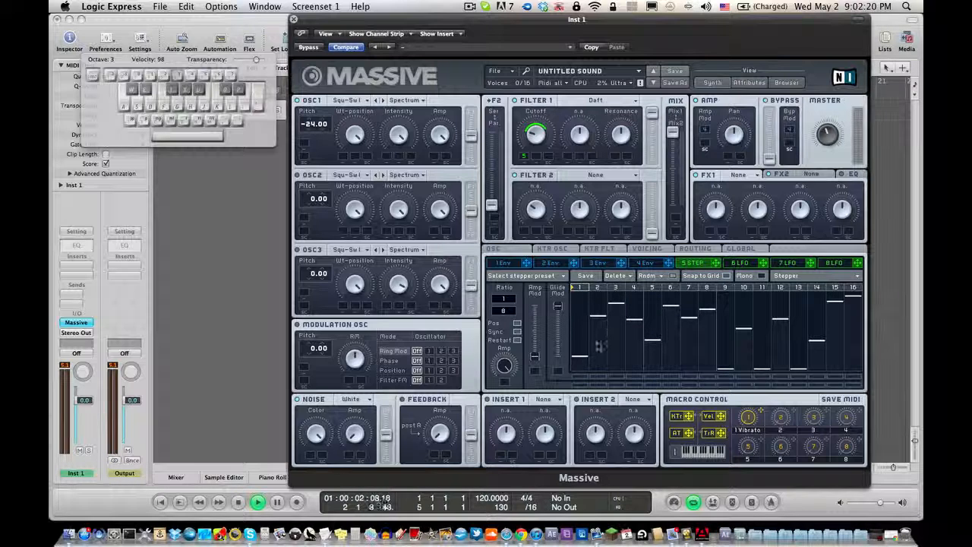
mouse_move(583, 368)
left_mouse_down()
mouse_move(585, 297)
mouse_move(582, 343)
mouse_move(598, 332)
left_mouse_up()
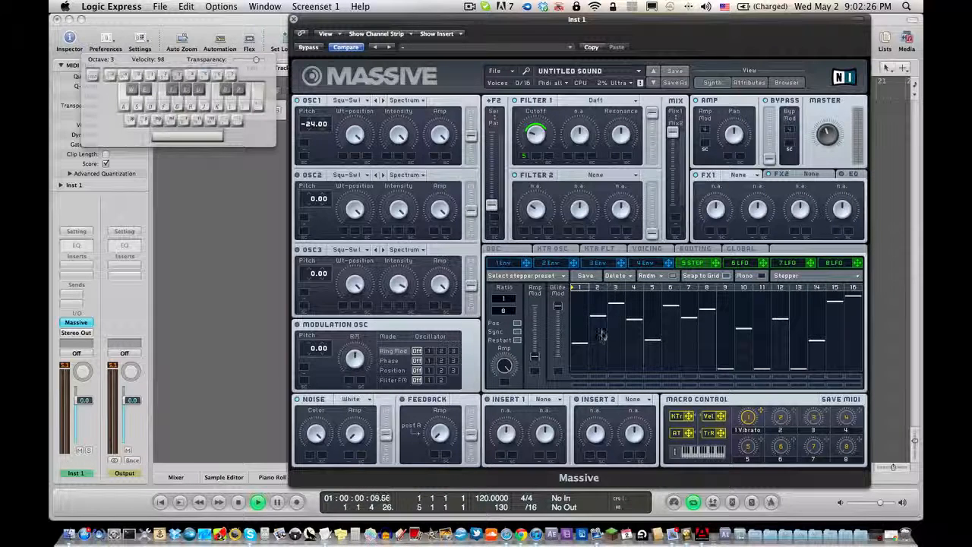
- Raise stepper steps 5 and 8 to 11 to varied levels and lower step 6 slightly
left_click(651, 331)
left_click(671, 312)
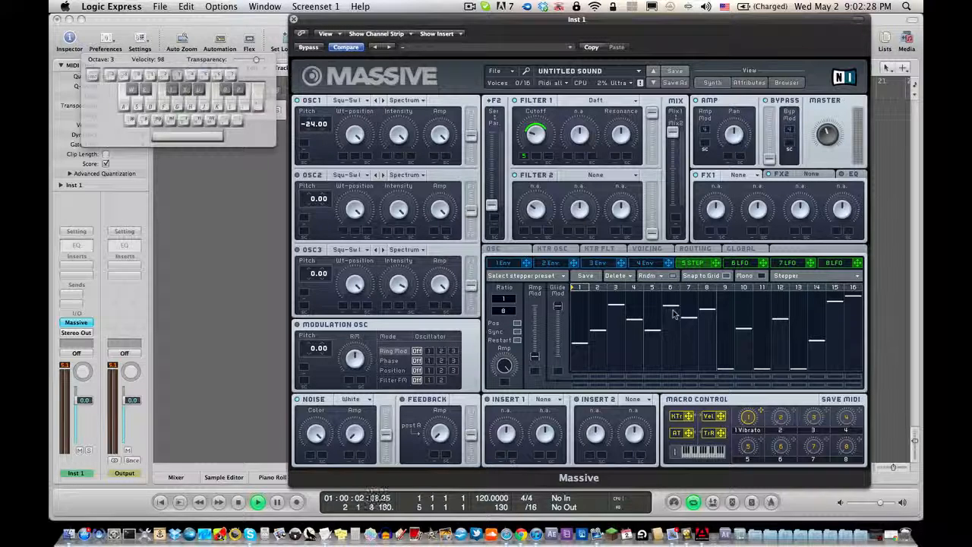
left_click(704, 306)
left_click(743, 298)
left_click(726, 331)
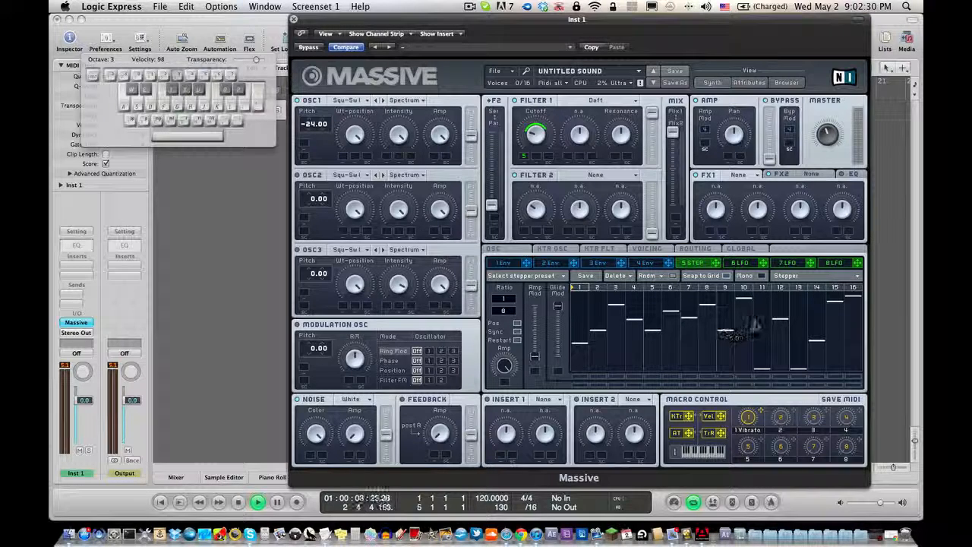
left_click(758, 325)
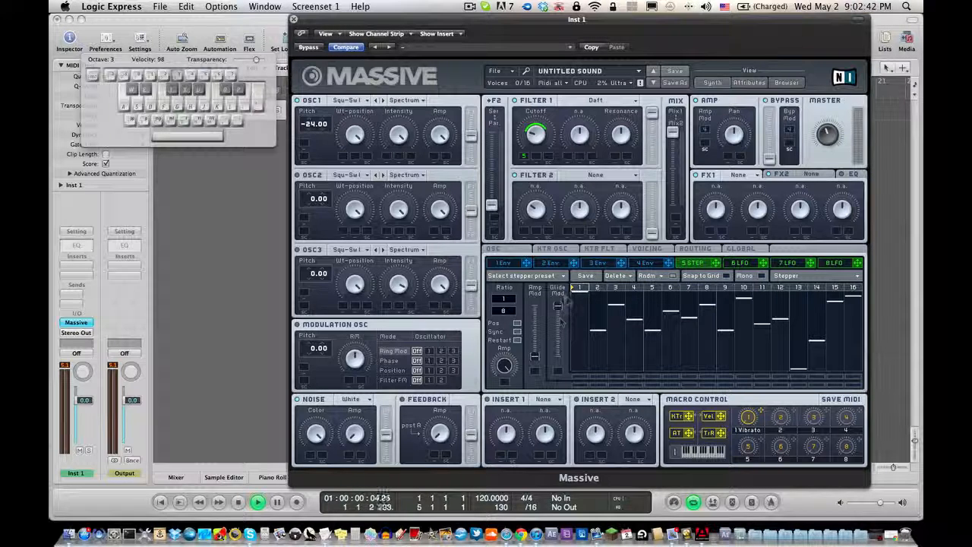
- Redraw the 16 stepper levels as a curve falling to step 13 and rising to step 16, and audition it at ratio 1/32
mouse_move(576, 296)
left_mouse_down()
mouse_move(710, 349)
mouse_move(828, 346)
mouse_move(872, 294)
left_mouse_up()
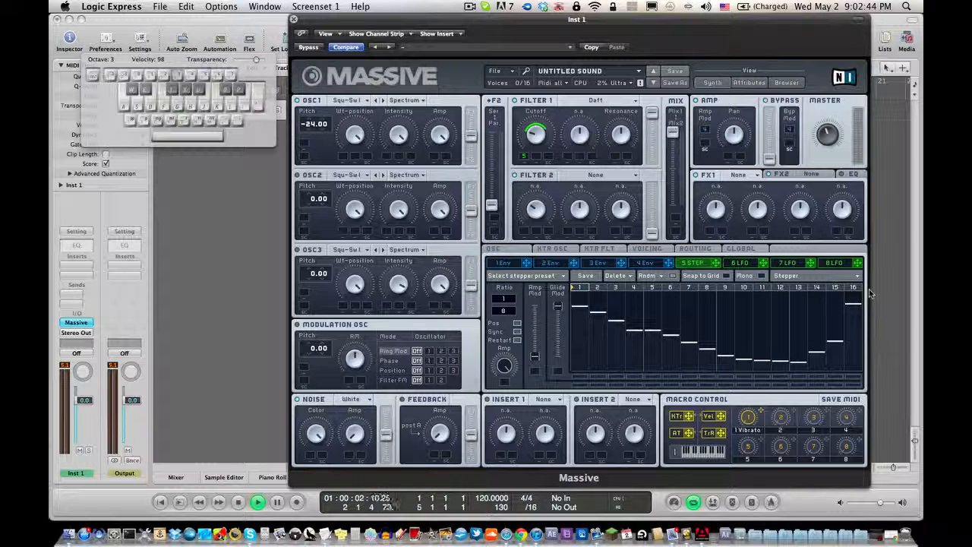
key("a")
left_click_drag(504, 312, 509, 293)
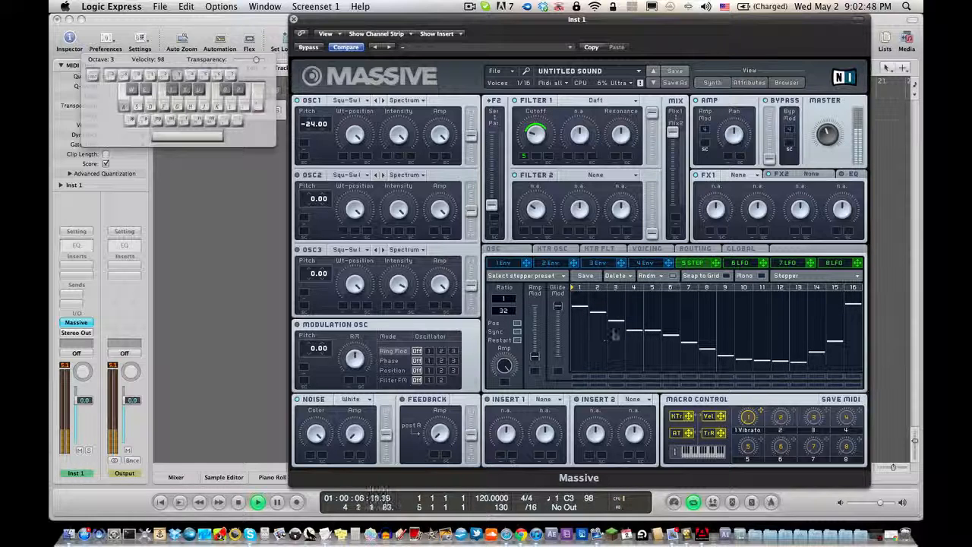
left_click_drag(836, 336, 835, 324)
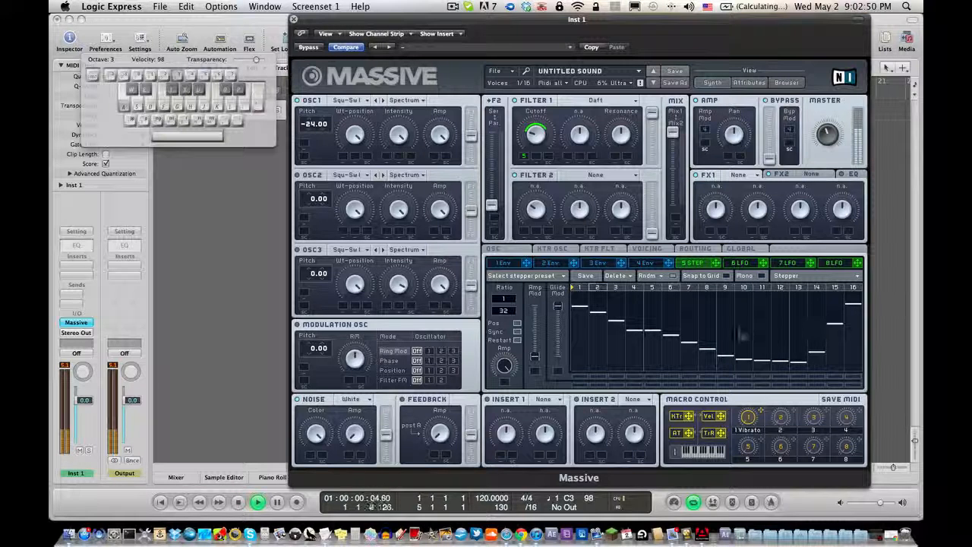
- Set the stepper ratio to 1/8 and break up the curve, raising steps 4, 8 and 10 and lowering steps 2, 5 and 7
left_click_drag(504, 310, 509, 323)
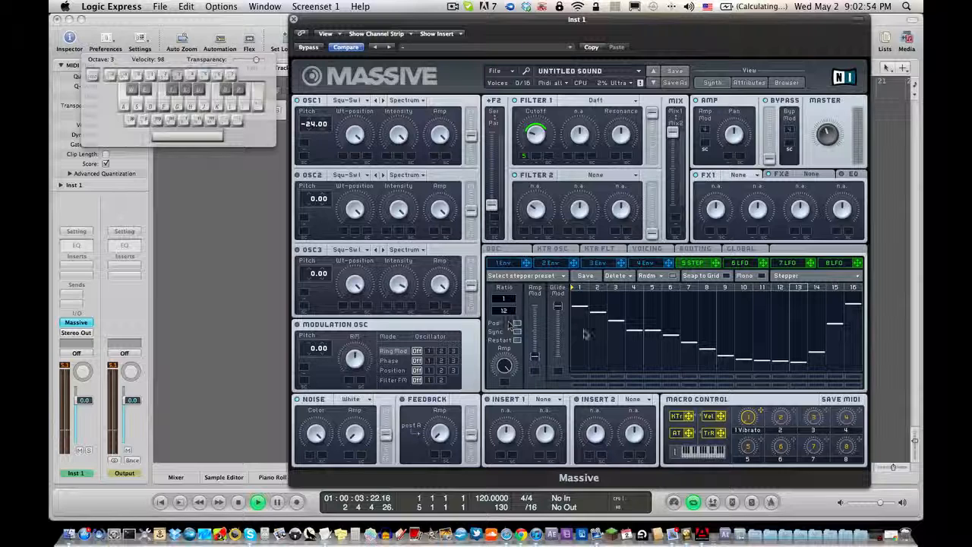
left_click_drag(510, 325, 510, 330)
key("a")
mouse_move(596, 322)
left_mouse_down()
mouse_move(597, 333)
mouse_move(636, 313)
mouse_move(653, 345)
left_mouse_up()
left_click_drag(710, 319, 708, 306)
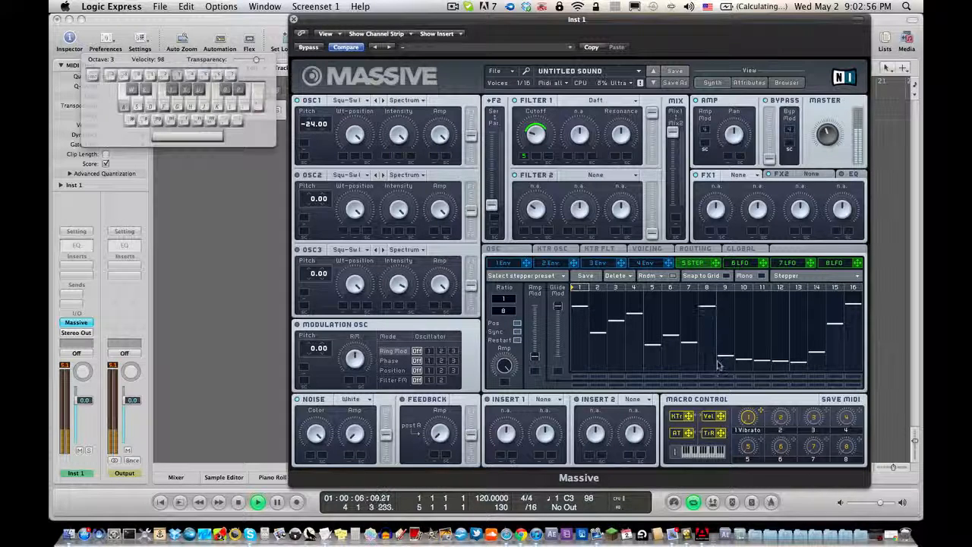
left_click(690, 356)
left_click_drag(748, 357, 745, 319)
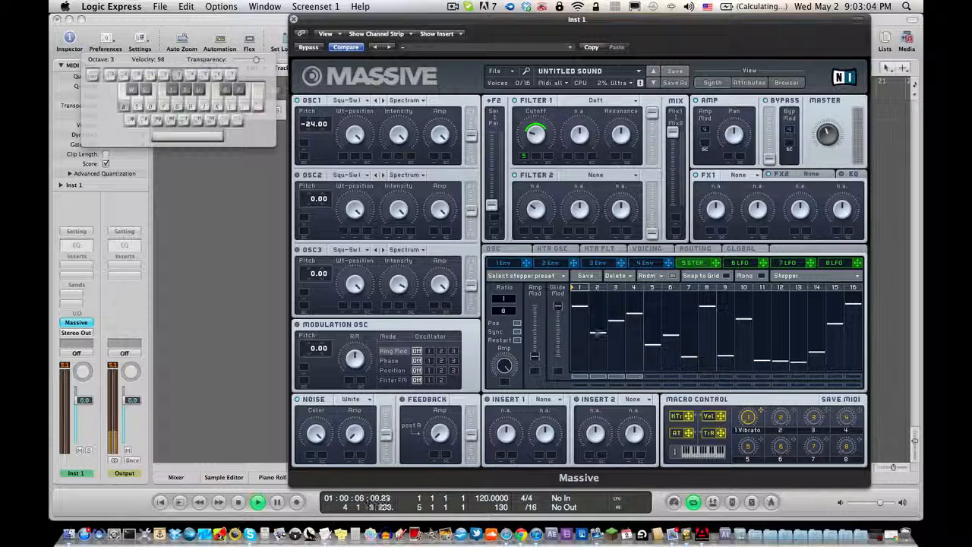
- Activate glide on stepper steps 5 to 16 and redraw all 16 levels as a wavy high-low-high curve, auditioned at ratio 1/32
left_click_drag(559, 308, 564, 376)
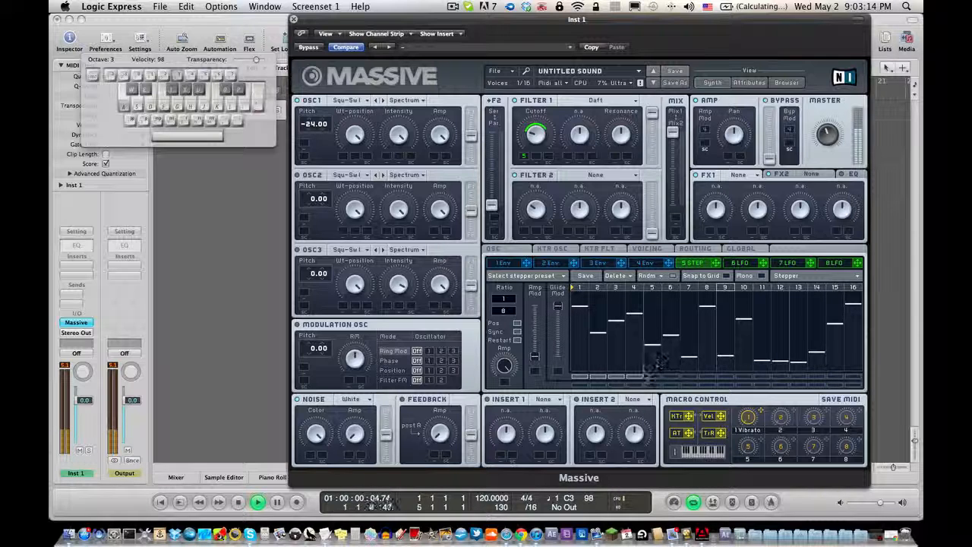
left_click_drag(652, 378, 853, 379)
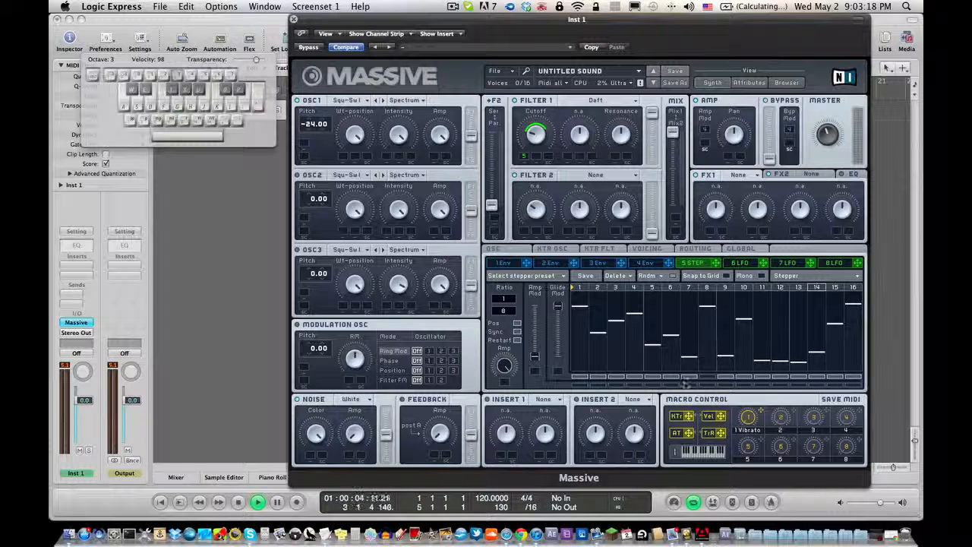
mouse_move(579, 296)
left_mouse_down()
mouse_move(671, 369)
mouse_move(741, 326)
mouse_move(779, 362)
mouse_move(814, 351)
mouse_move(855, 289)
left_mouse_up()
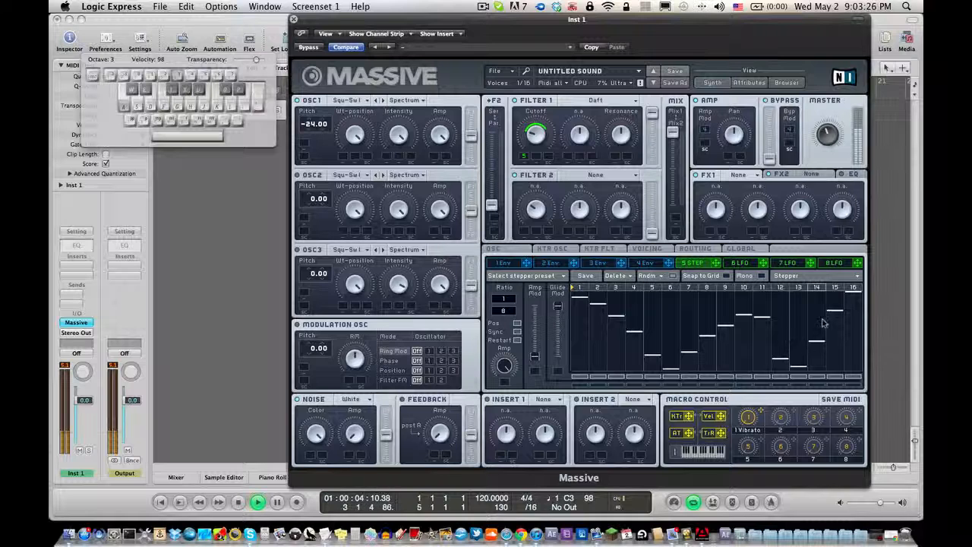
left_click_drag(507, 310, 527, 274)
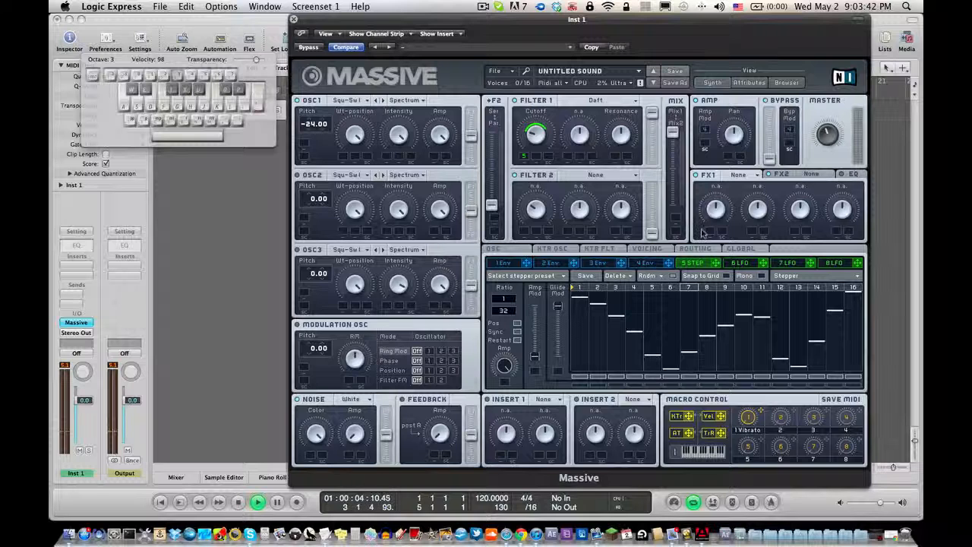
- Switch modulator 5 from Stepper to LFO briefly and on to Performer mode
left_click(794, 277)
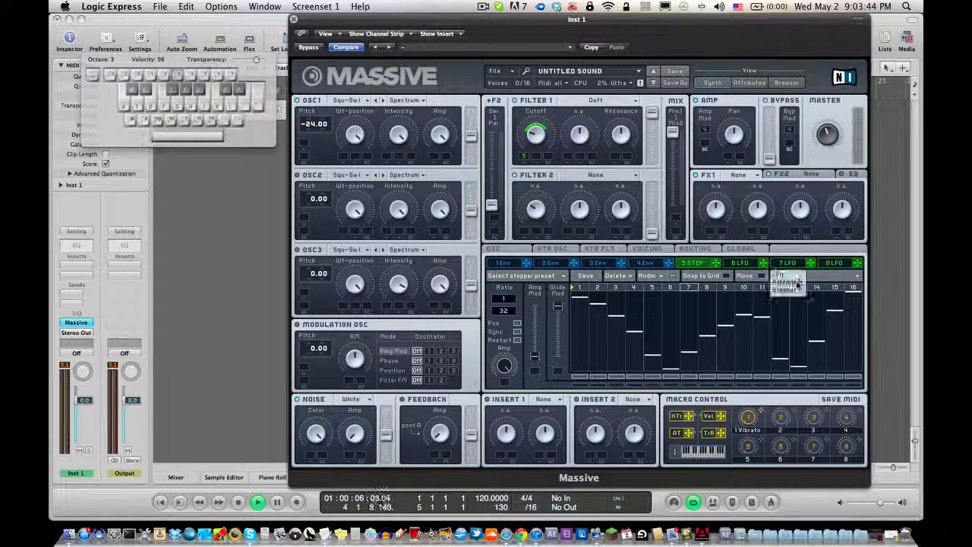
left_click(790, 284)
left_click(792, 276)
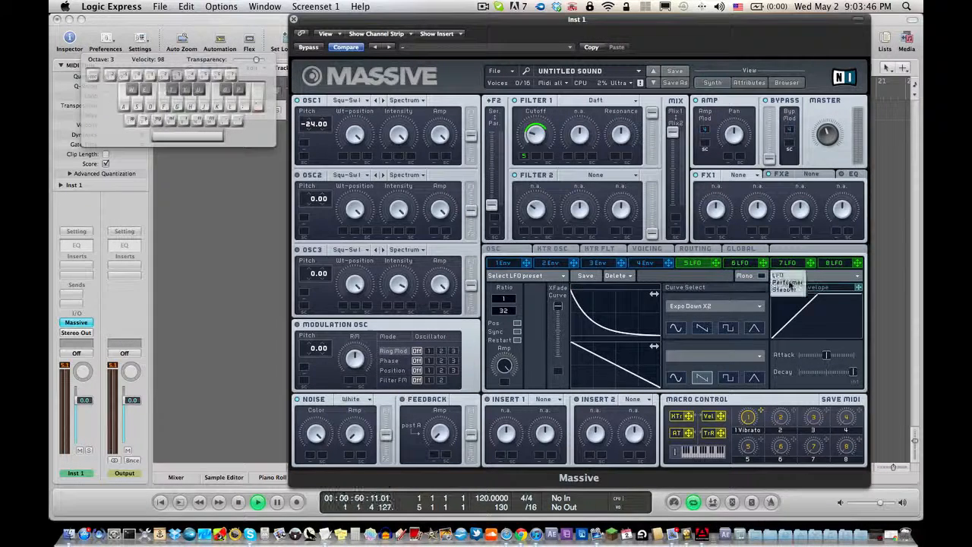
left_click(790, 293)
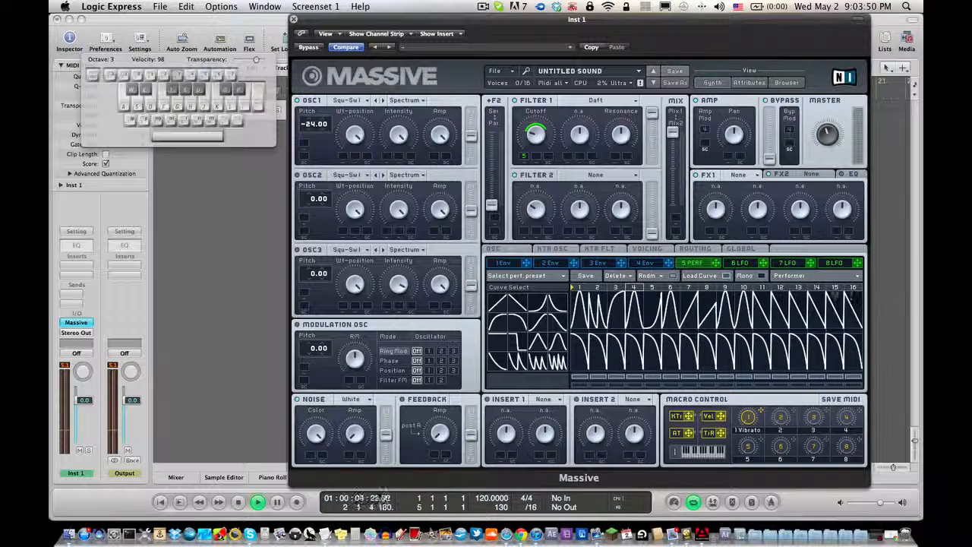
- Deactivate performer steps 9 to 16, hide the curve selection and set the ratio to 1/8, auditioning a note
left_click_drag(853, 292, 716, 294)
left_click(726, 277)
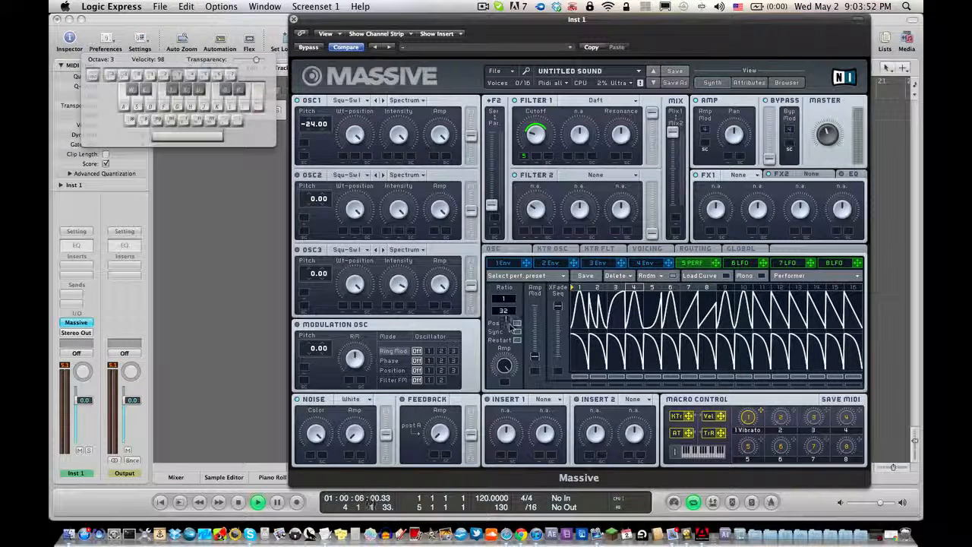
key("a")
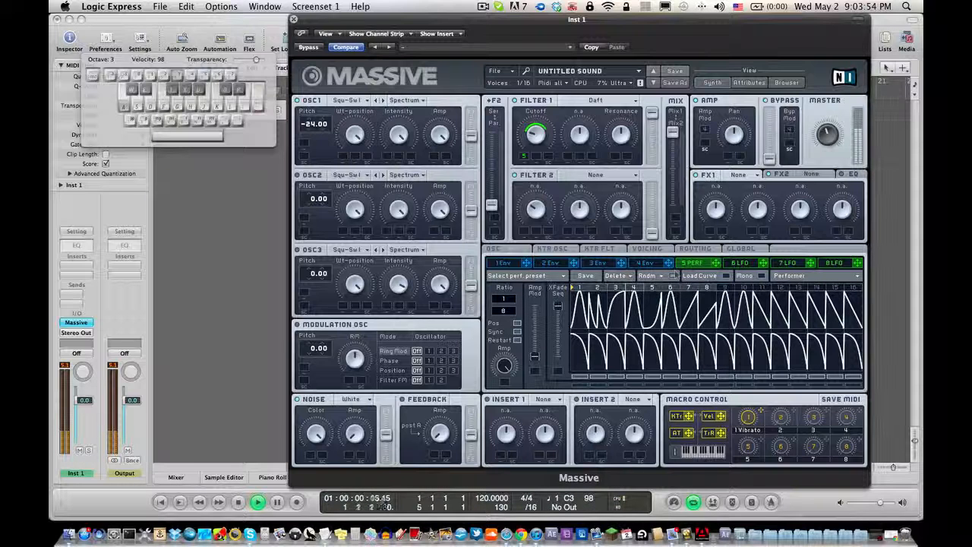
- Rearrange the on-screen typing keyboard and the Massive window, and stop the looping playback while auditioning notes
left_click_drag(151, 59, 237, 297)
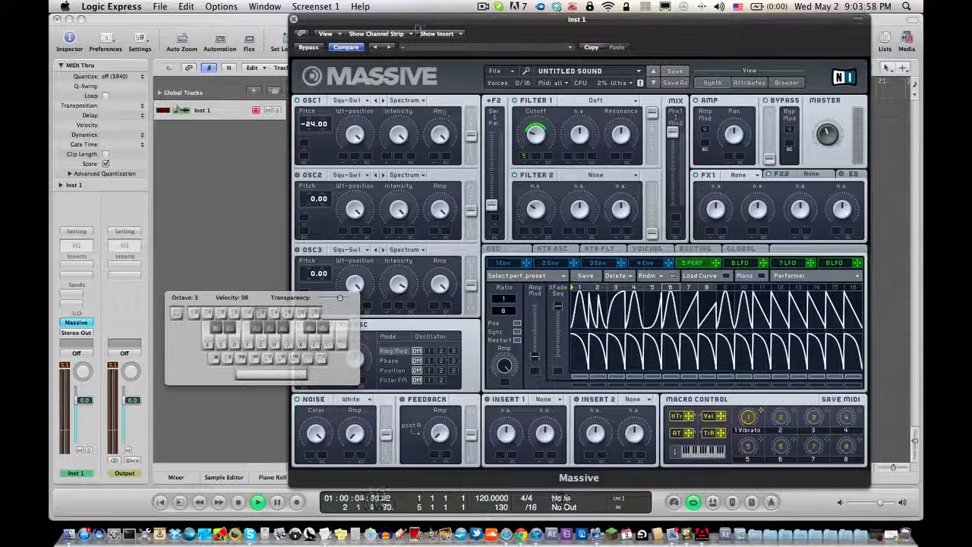
left_click_drag(430, 21, 563, 22)
key("a")
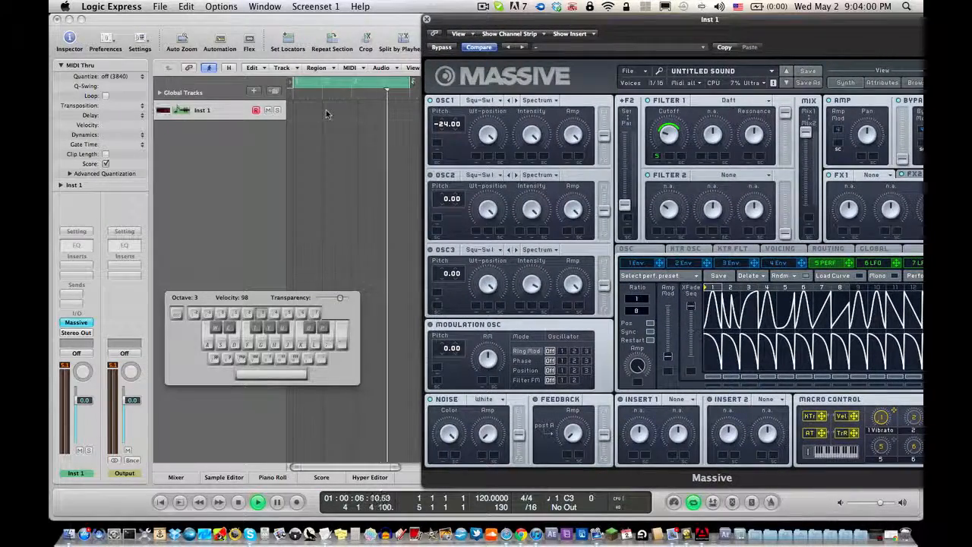
key("space")
key("a")
left_click_drag(534, 17, 328, 17)
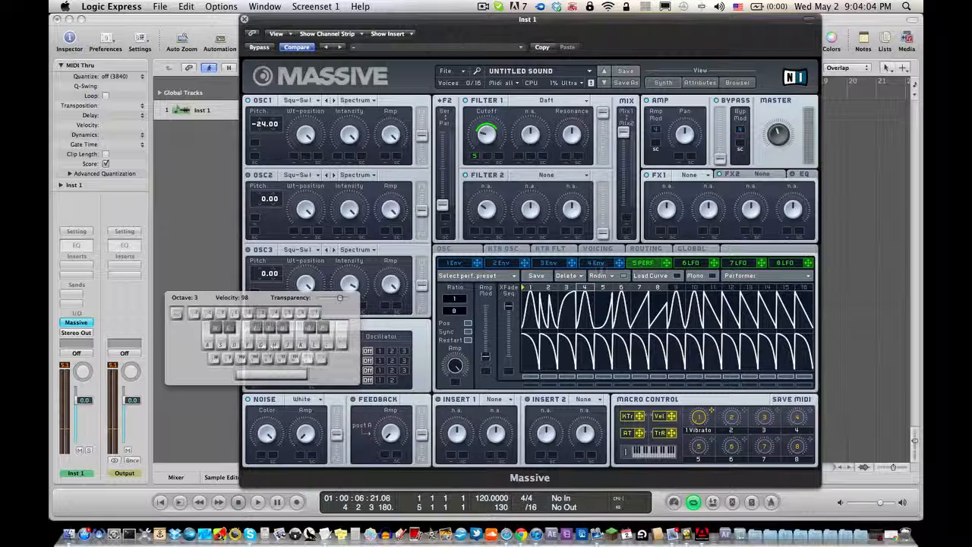
key("a")
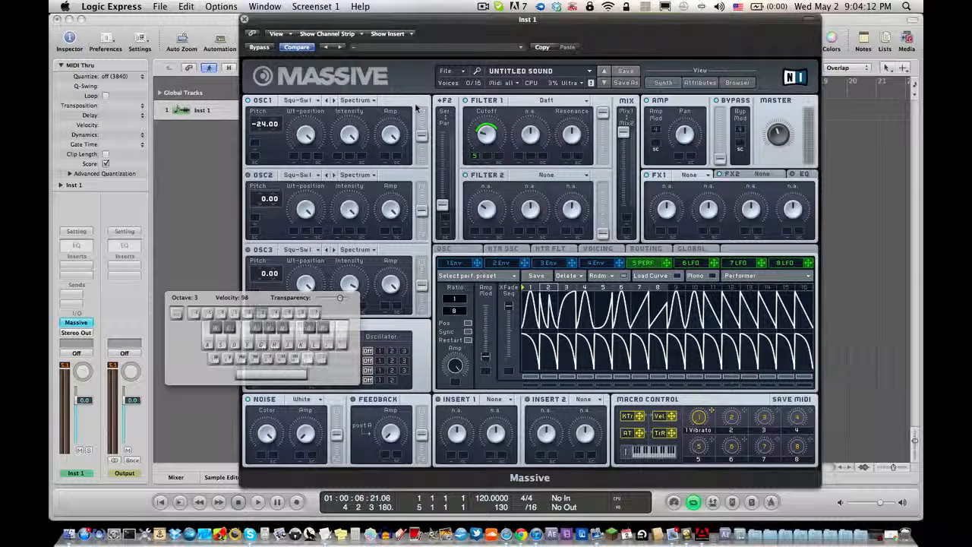
- Insert a Channel EQ on the Inst 1 channel strip and turn on its analyzer at high resolution
double_click(74, 248)
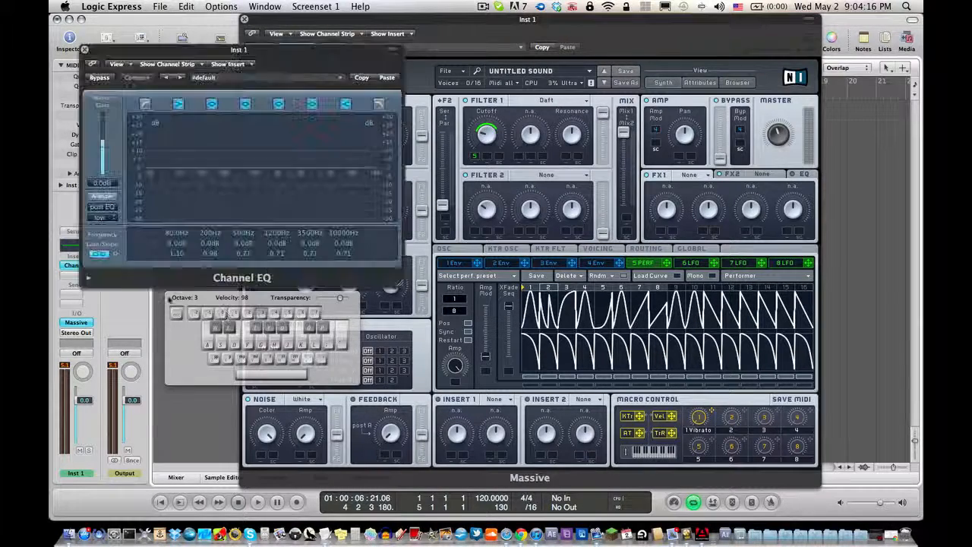
left_click(102, 196)
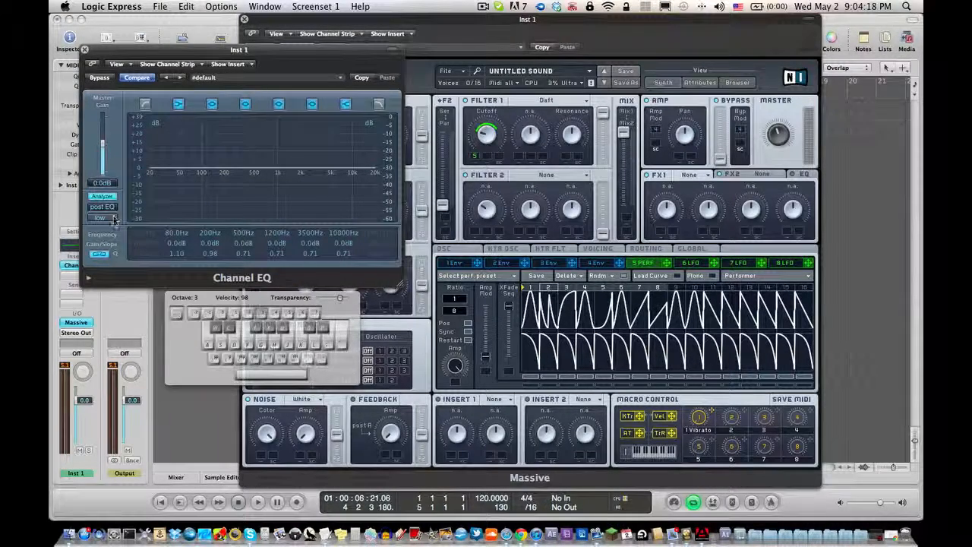
left_click(102, 217)
left_click(114, 237)
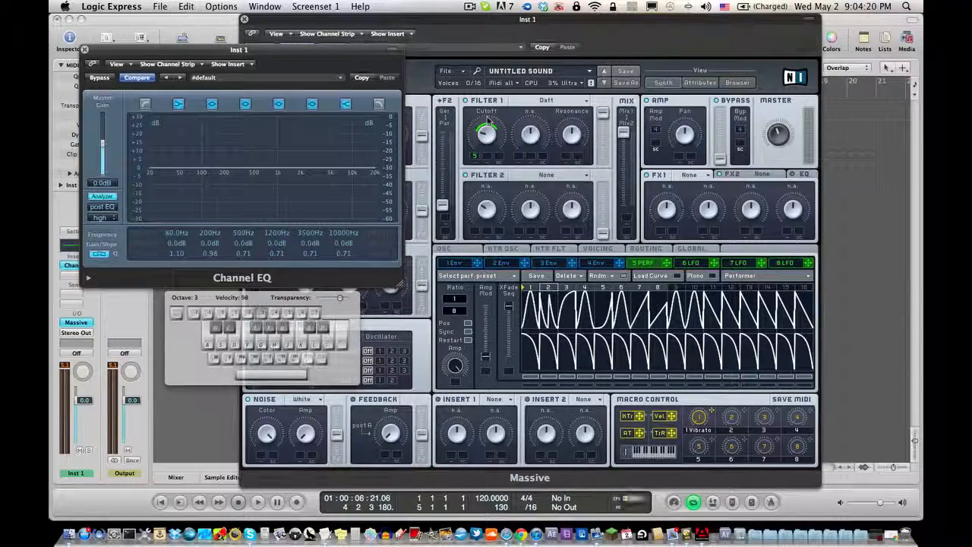
- Place the Massive window beside the Channel EQ and play the bass note to examine its spectrum in the analyzer
left_click(471, 107)
left_click_drag(318, 27, 493, 28)
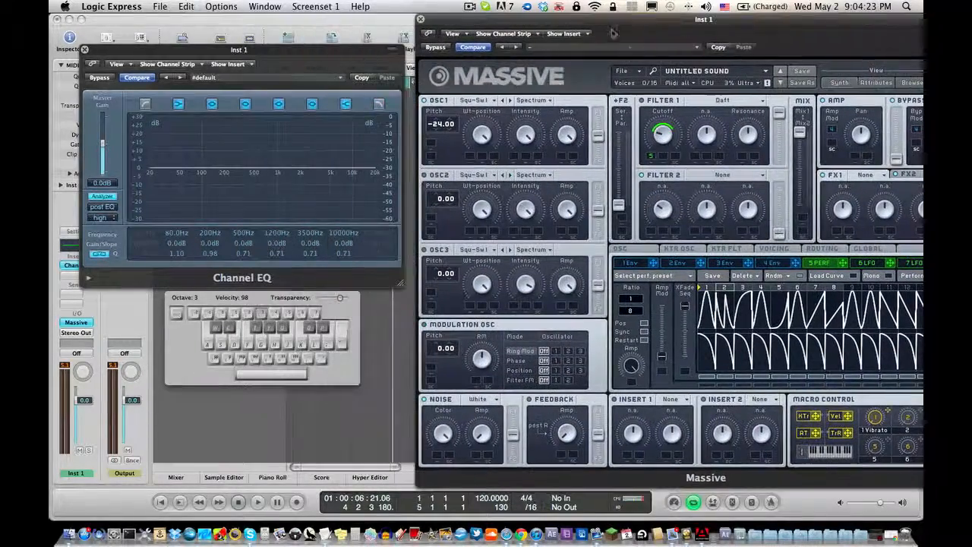
left_click(278, 52)
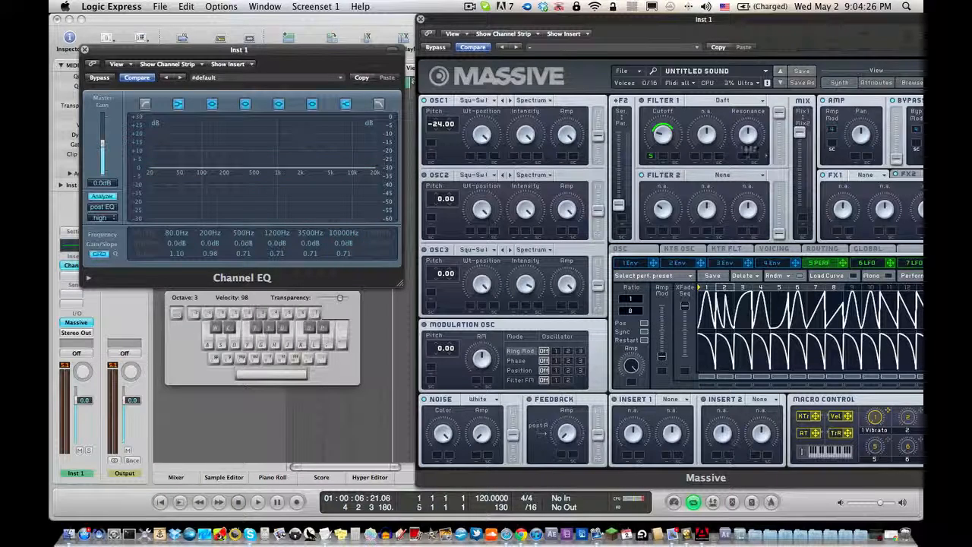
key("a")
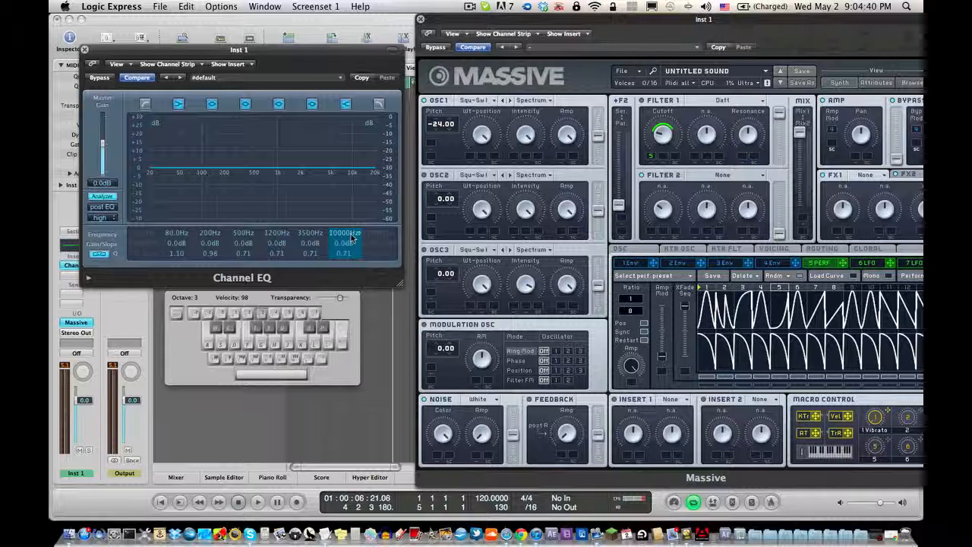
key("a")
key("a")
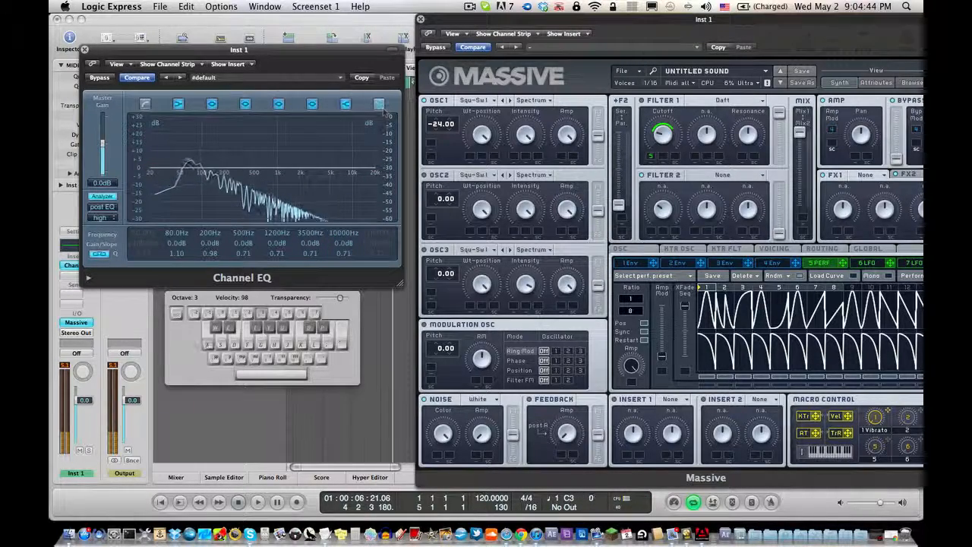
- Enable the Channel EQ's high-cut band at 9700 Hz and open Massive's Filter 1 type list for comparison
left_click(378, 103)
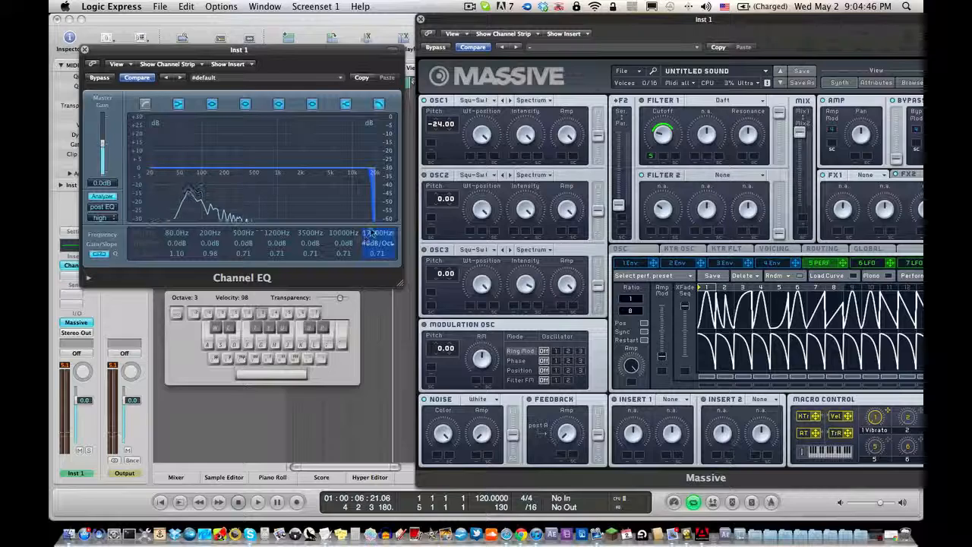
left_click_drag(370, 237, 371, 255)
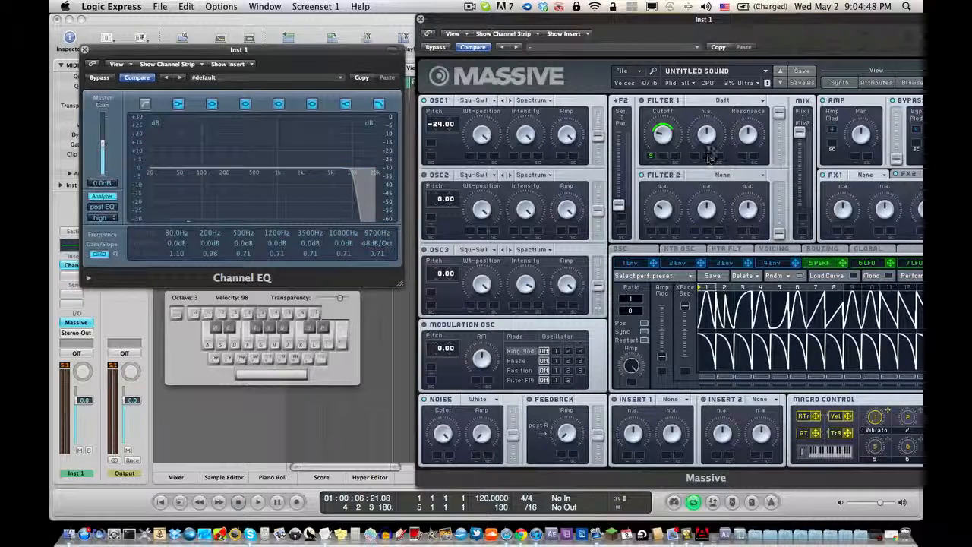
left_click(723, 101)
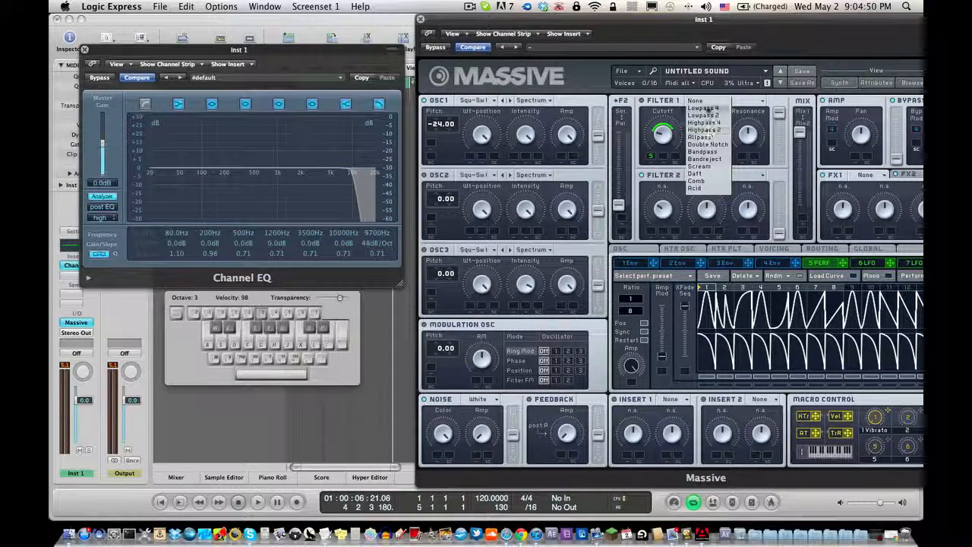
- Set the EQ's high shelf to 10200 Hz and 0.5 dB, and the high cut to 2000 Hz at 18 dB/Oct with a slightly raised Q
left_click_drag(354, 153, 354, 152)
key("a")
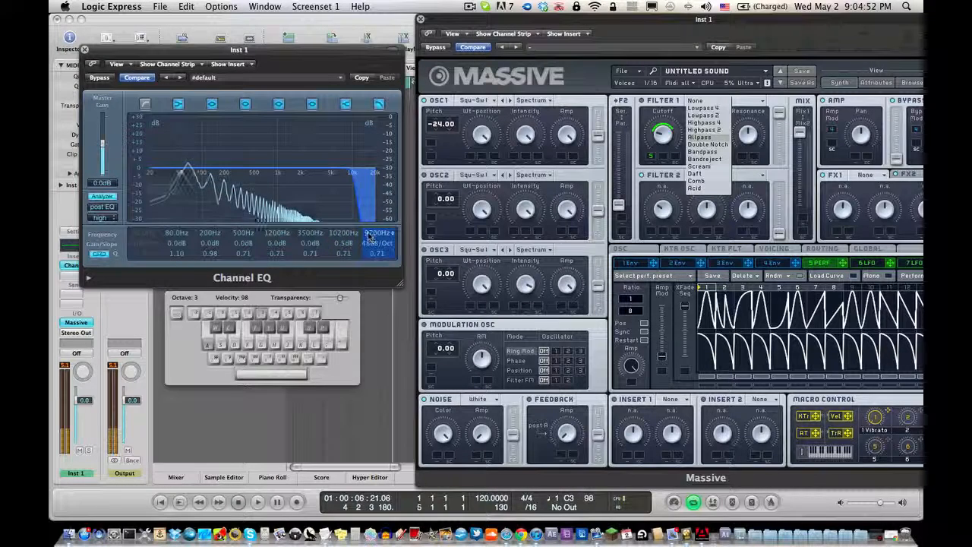
mouse_move(370, 250)
left_mouse_down()
mouse_move(362, 381)
mouse_move(373, 247)
left_mouse_up()
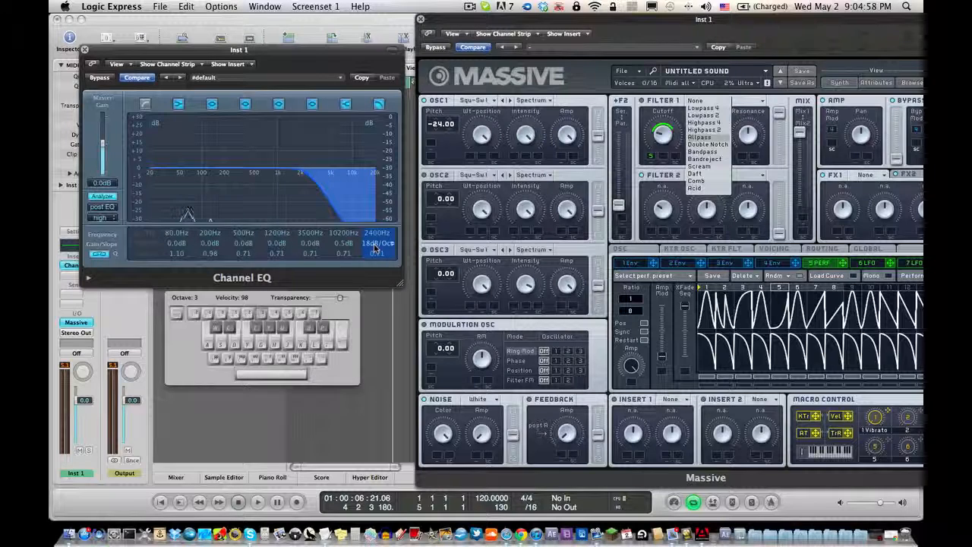
key("a")
left_click_drag(331, 296, 268, 283)
left_click_drag(287, 239, 272, 253)
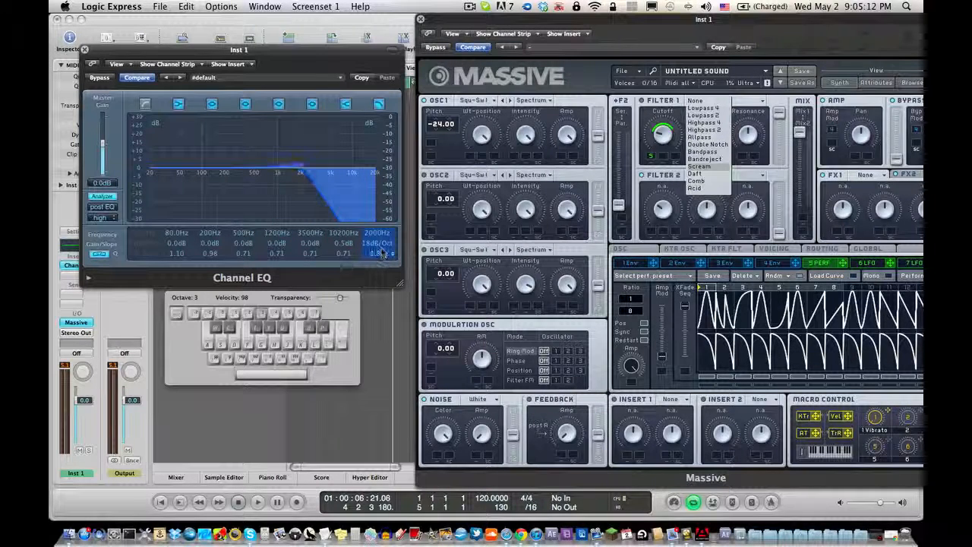
- Sweep the EQ's high-cut frequency and Q while playing the bass note, ending at 4400 Hz with a Q of 0.71
key("a")
mouse_move(384, 247)
left_mouse_down()
mouse_move(380, 233)
mouse_move(352, 341)
mouse_move(375, 228)
mouse_move(378, 253)
left_mouse_up()
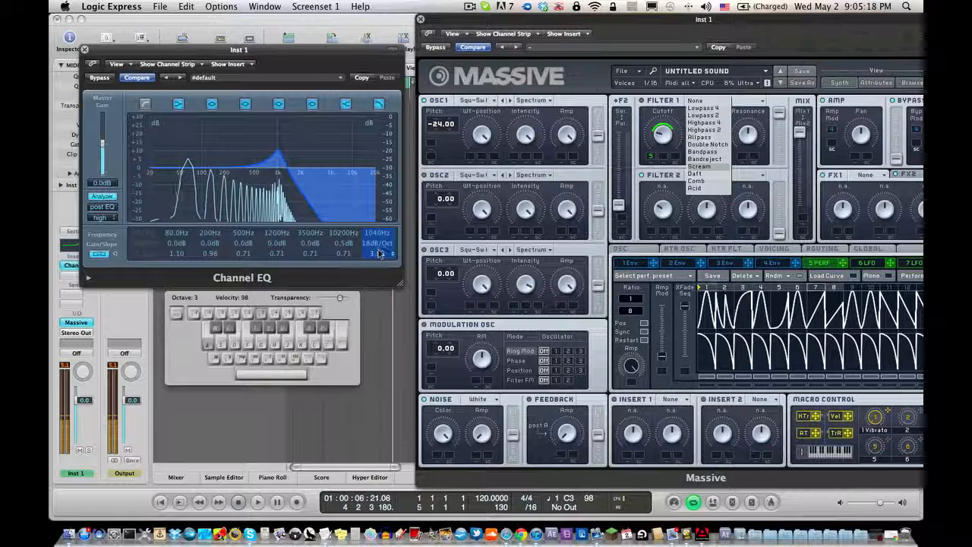
mouse_move(372, 211)
left_mouse_down()
mouse_move(372, 175)
mouse_move(372, 228)
mouse_move(376, 203)
left_mouse_up()
left_click_drag(378, 253, 377, 275)
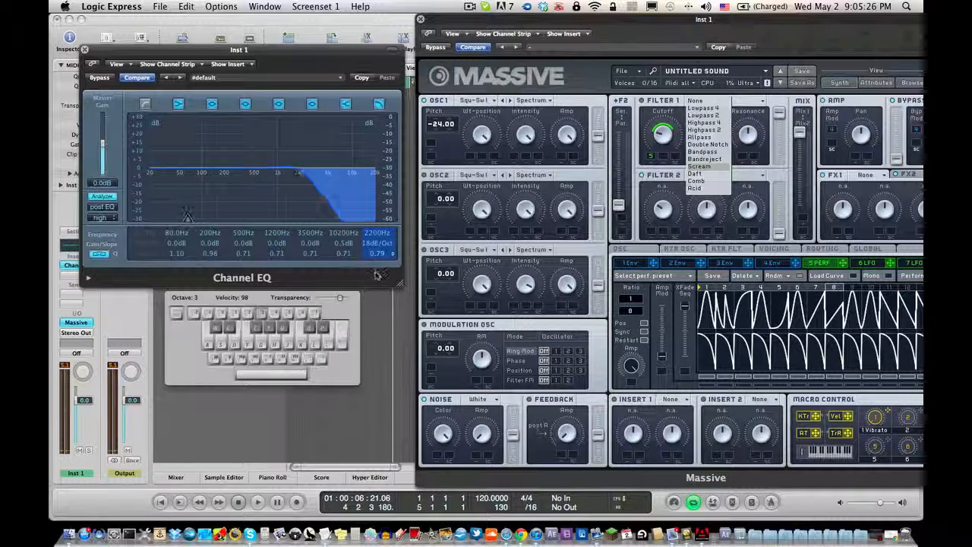
key("a")
left_click_drag(376, 234, 376, 226)
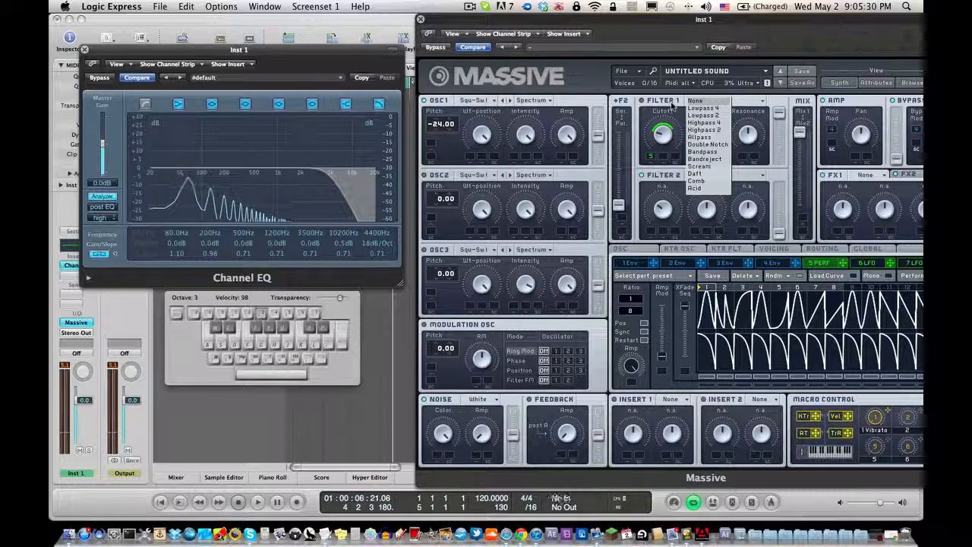
- Set Massive's Filter 1 to Daft, play the bass note through it, and switch the filter type to Highpass 4
left_click(695, 173)
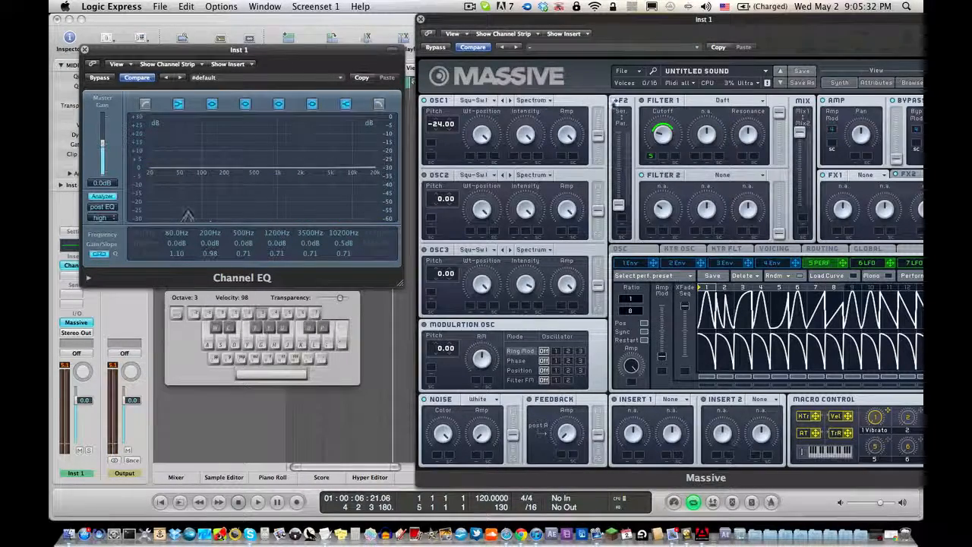
key("a")
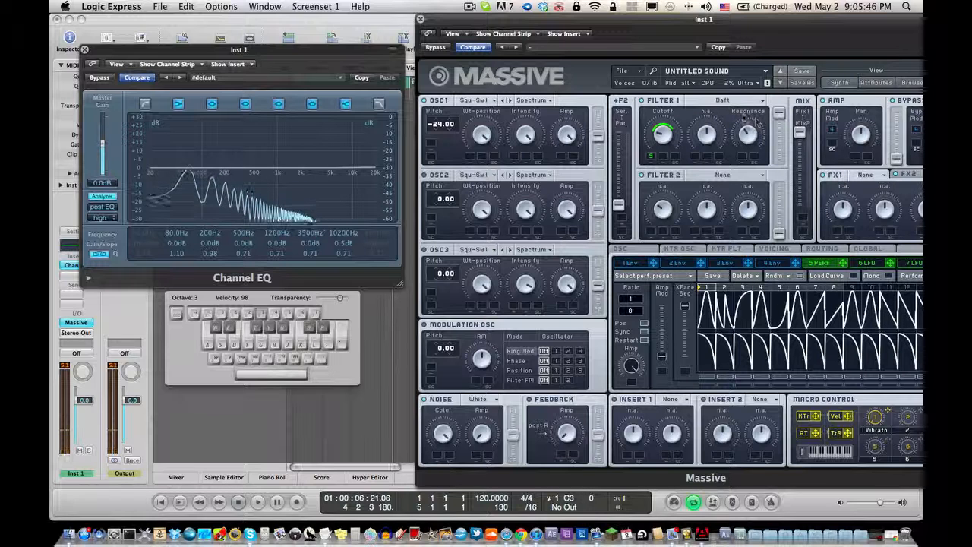
left_click(737, 102)
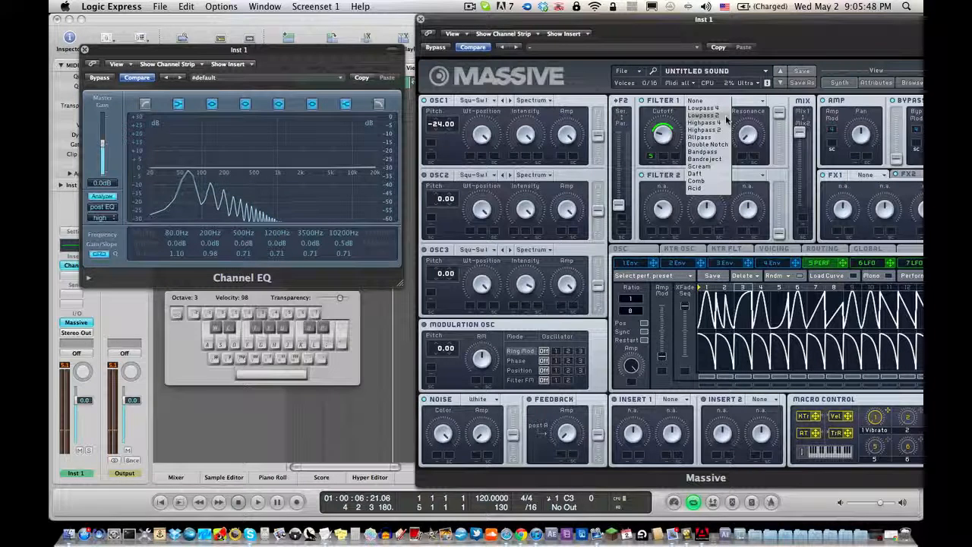
left_click(703, 127)
- Enable the EQ's low-cut band and sweep its frequency while playing the bass note, ending at 58 Hz
left_click(143, 105)
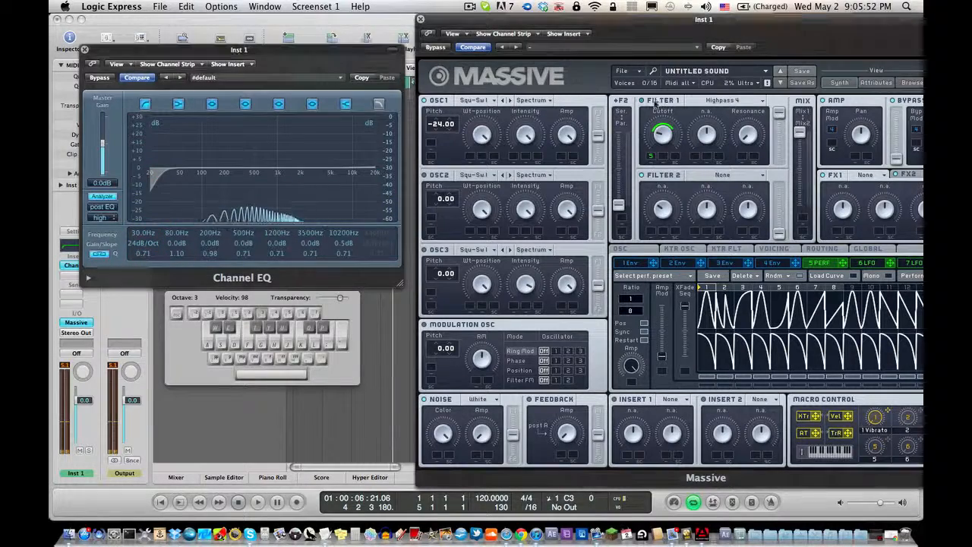
left_click_drag(141, 248, 270, 43)
key("a")
left_click_drag(239, 95, 205, 240)
left_click_drag(234, 158, 263, 186)
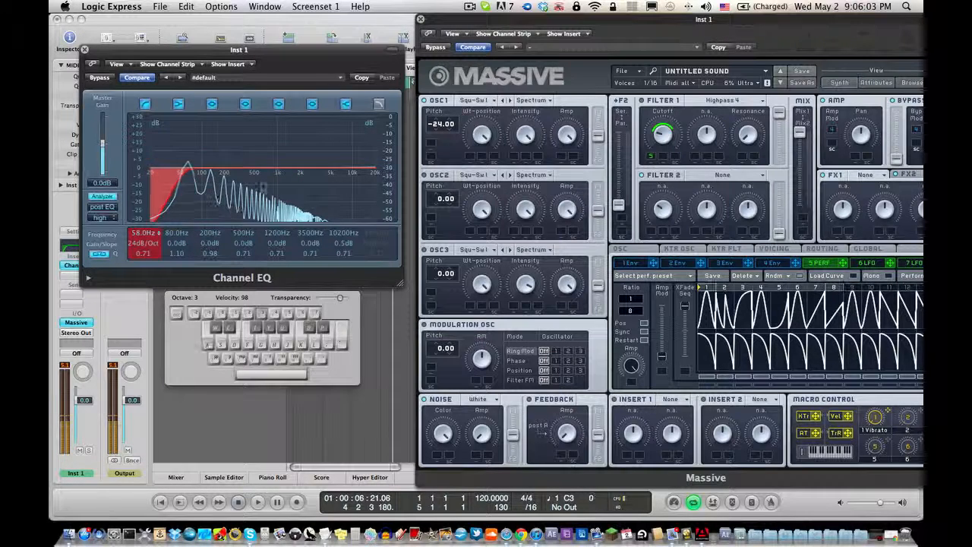
- Shape a band-pass in the EQ with the low cut at 270 Hz and the high cut at 1020 Hz, 24 dB/Oct, and play the note
left_click(379, 103)
left_click_drag(369, 232, 334, 340)
left_click_drag(144, 233, 241, 161)
left_click_drag(376, 242, 378, 222)
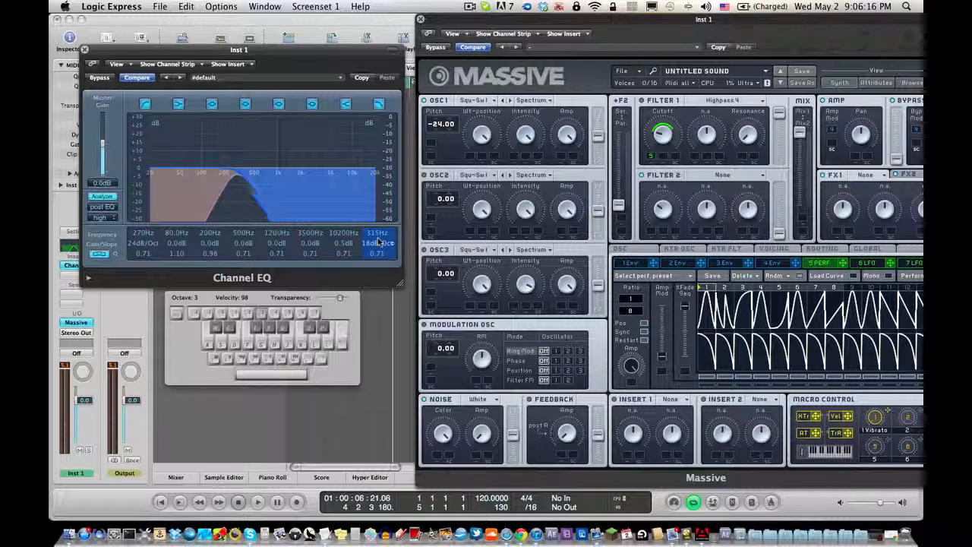
left_click_drag(375, 232, 387, 183)
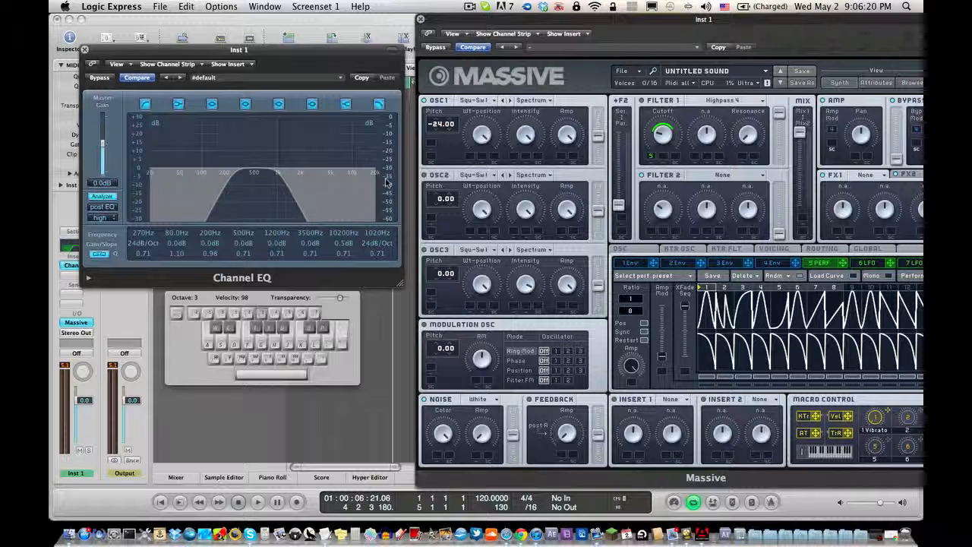
key("a")
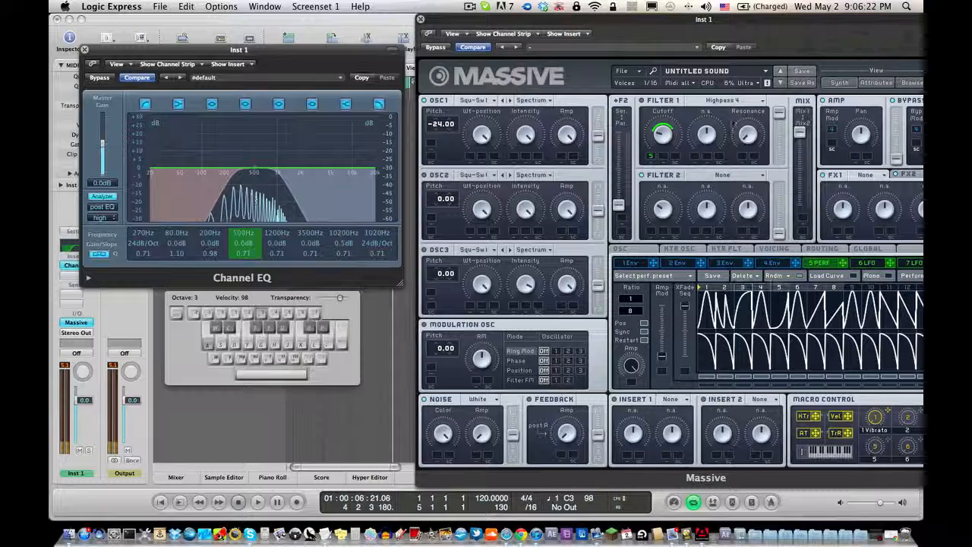
- Turn off the EQ's low-cut and high-cut bands, set Filter 1 to Bandpass, and play the bass note with a reduced bandwidth
left_click(379, 105)
left_click(145, 104)
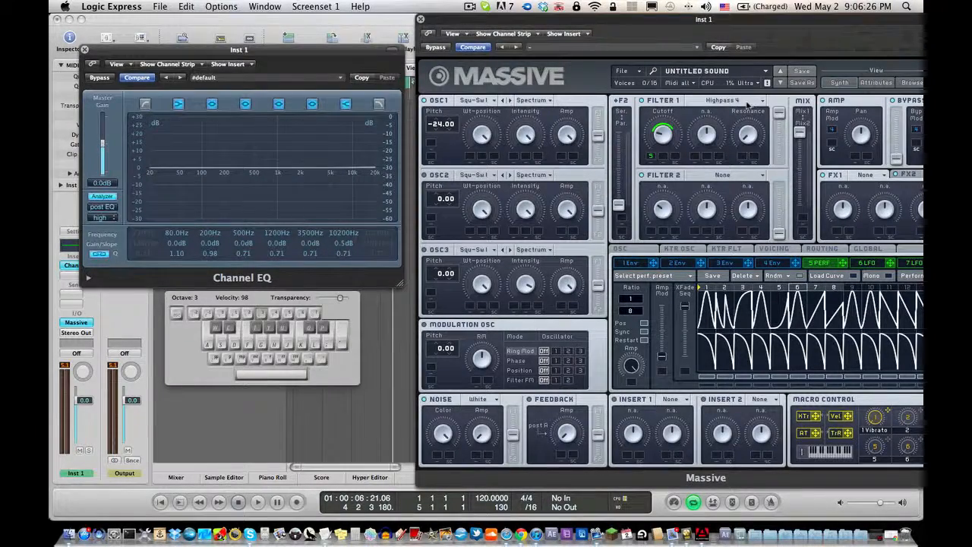
left_click(748, 104)
left_click(718, 153)
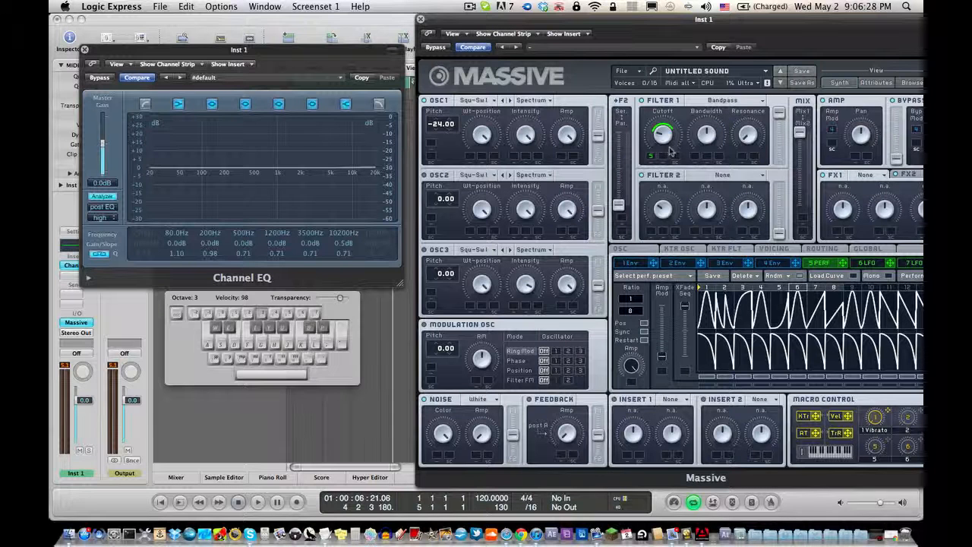
key("a")
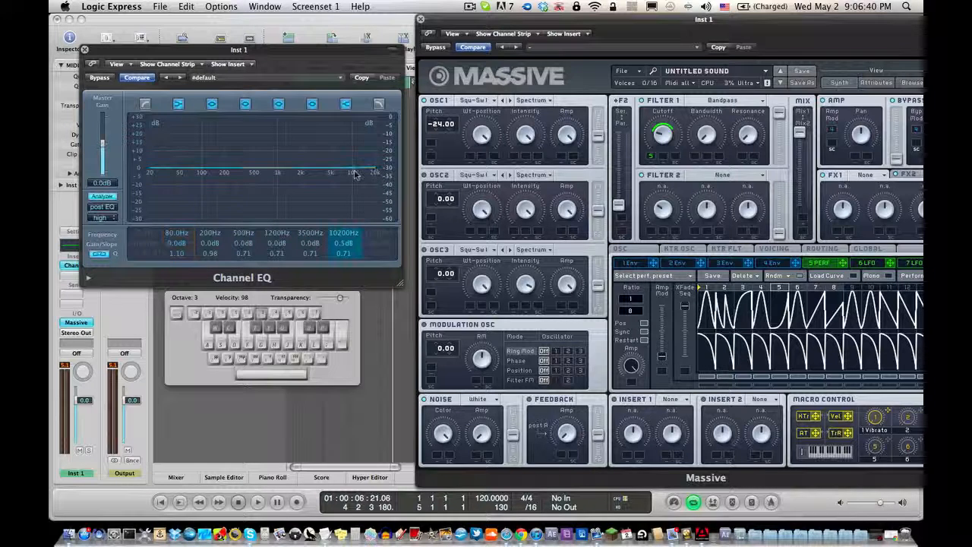
key("w")
key("a")
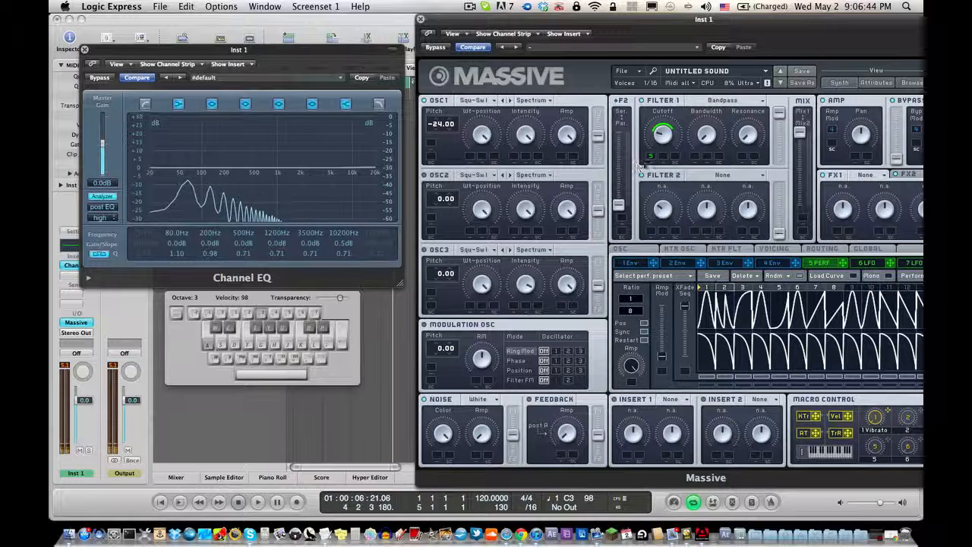
- Move the Massive window fully into view and play the bass note to examine how the Performer curve drives the filter
left_click_drag(700, 19, 612, 20)
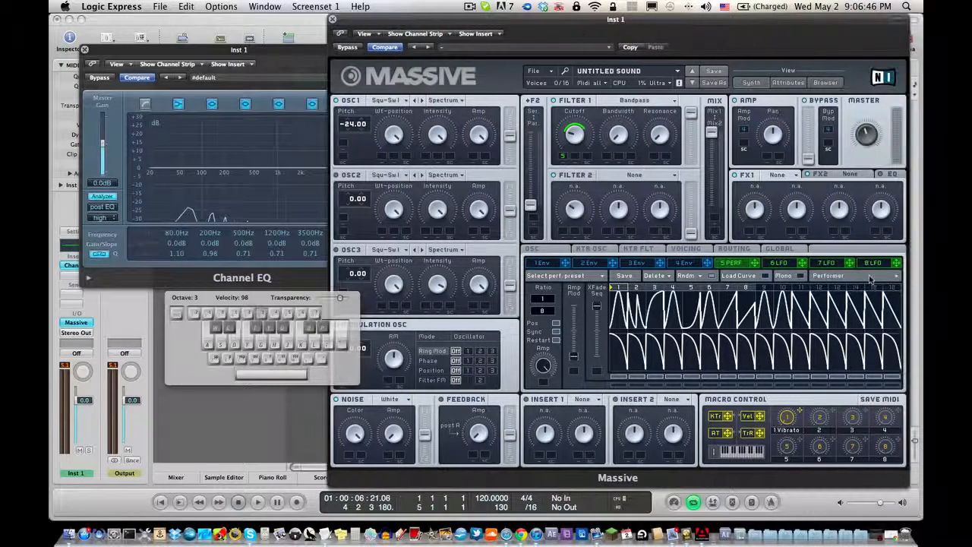
left_click(828, 276)
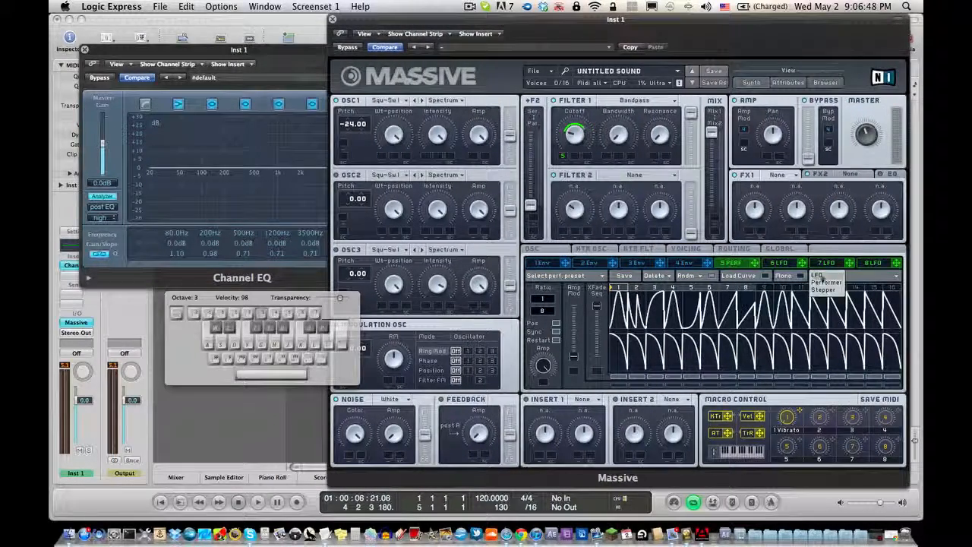
left_click(553, 300)
mouse_move(757, 287)
left_mouse_down()
mouse_move(632, 301)
mouse_move(758, 306)
left_mouse_up()
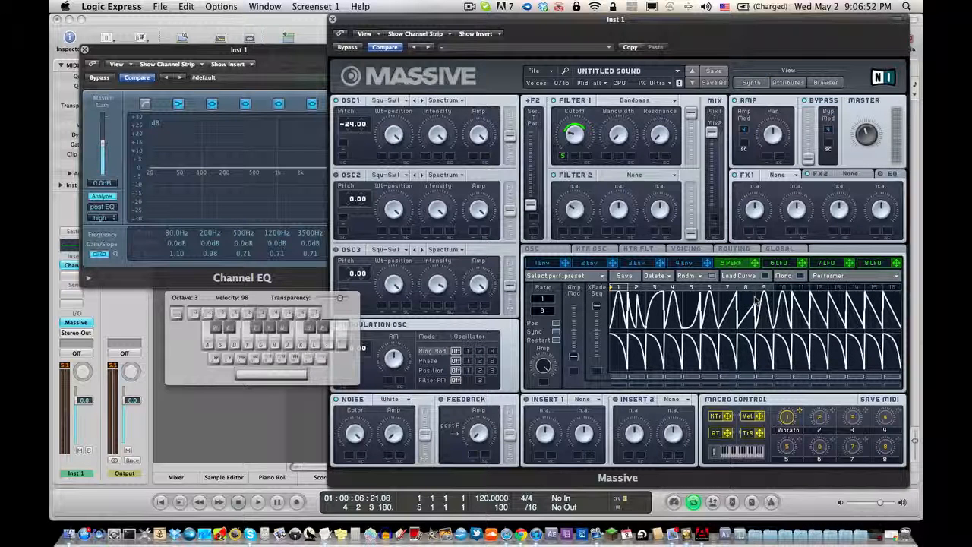
key("a")
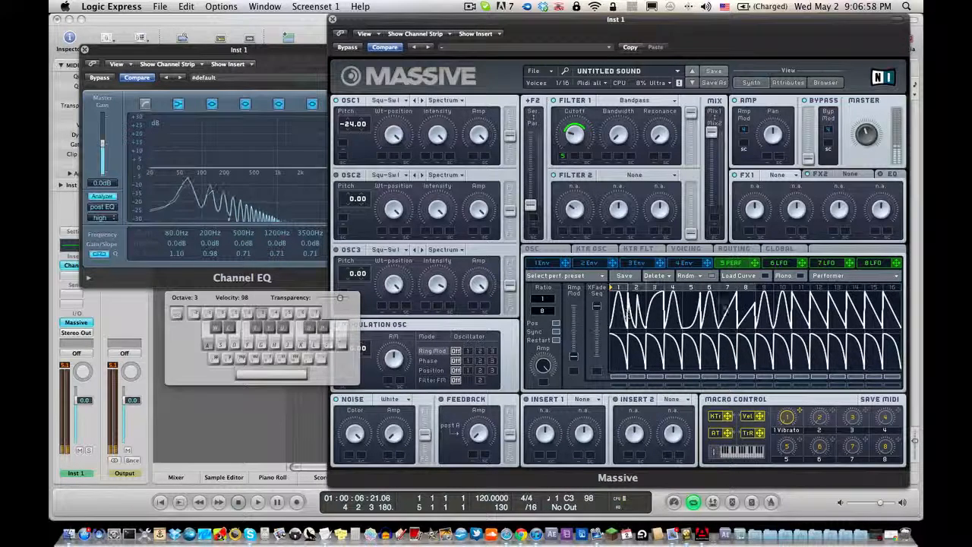
mouse_move(612, 289)
left_mouse_down()
mouse_move(622, 301)
mouse_move(666, 294)
left_mouse_up()
key("a")
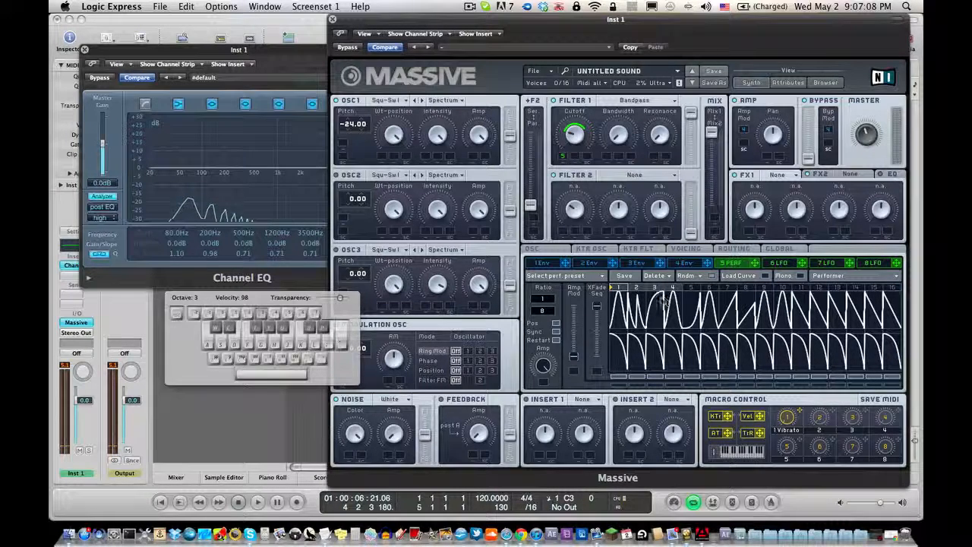
- Set the Performer ratio to 1/1 and play the bass note while varying the bandpass filter's bandwidth and resonance
key("a")
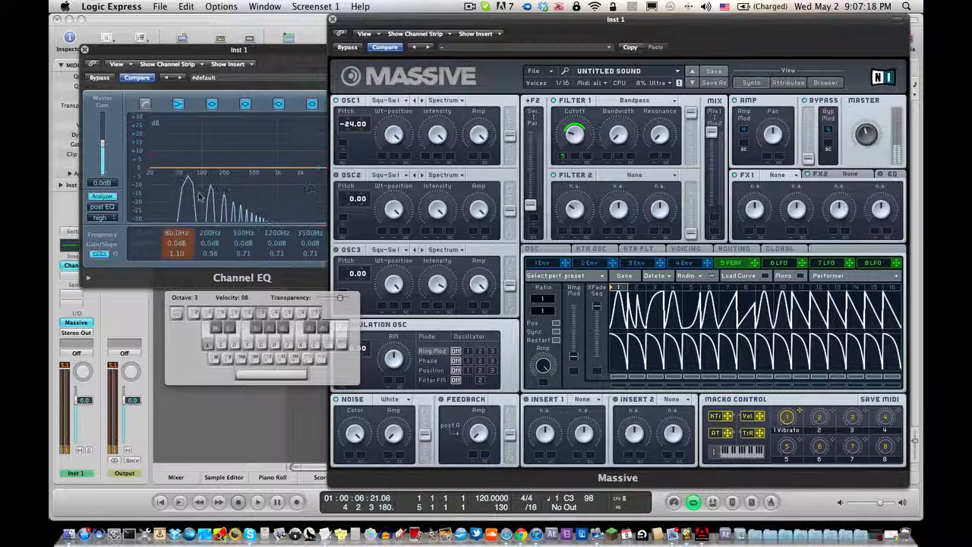
key("a")
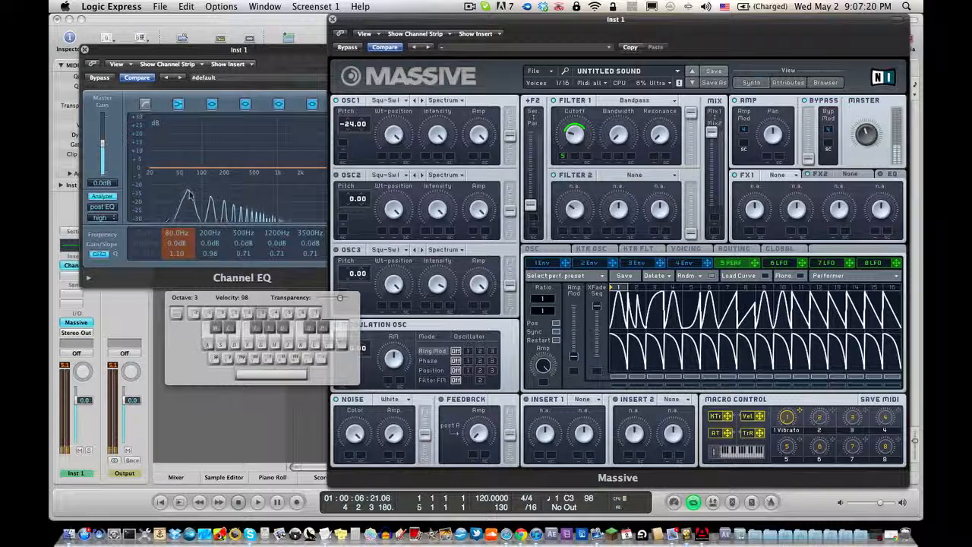
key("a")
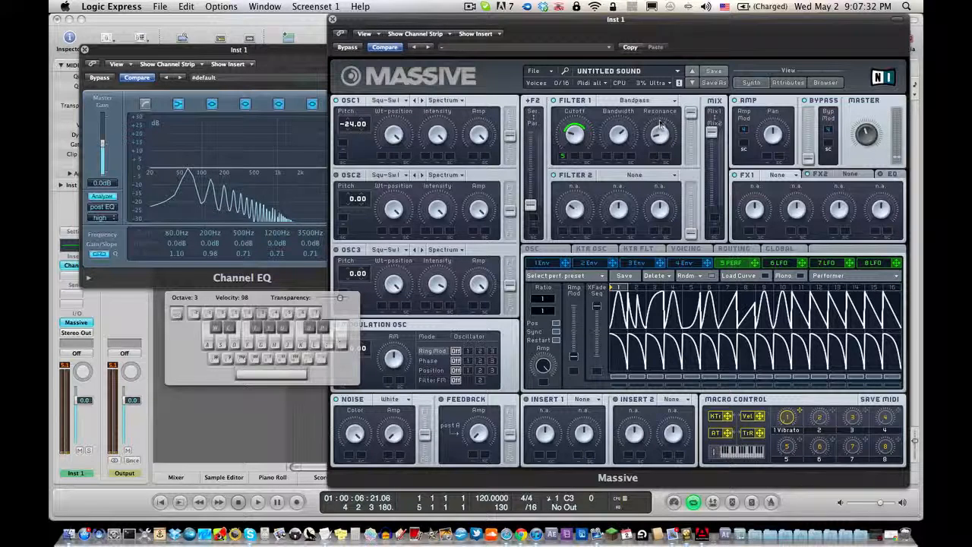
key("a")
left_click_drag(661, 121, 665, 91)
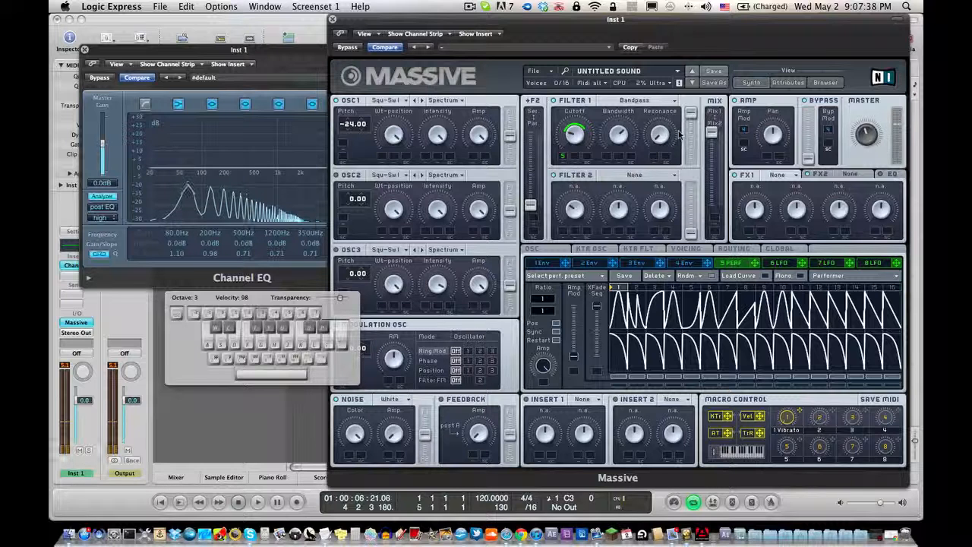
- Set Filter 1 to Double Notch and bring the Channel EQ window to the front
left_click(664, 101)
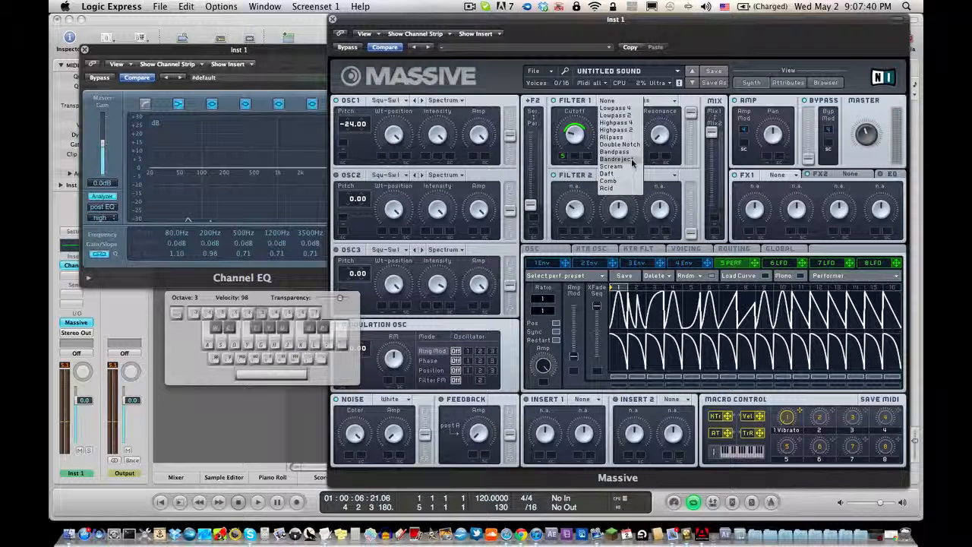
left_click(626, 145)
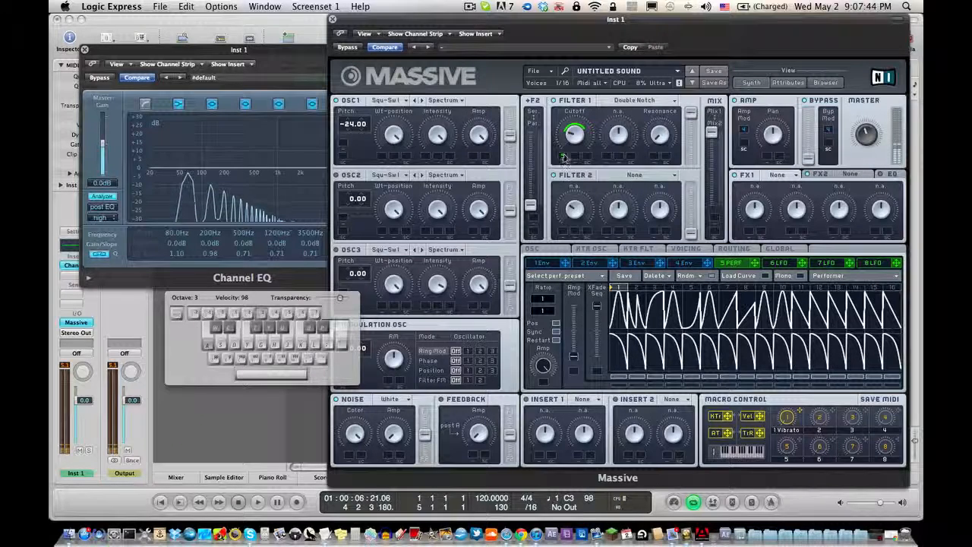
left_click(272, 52)
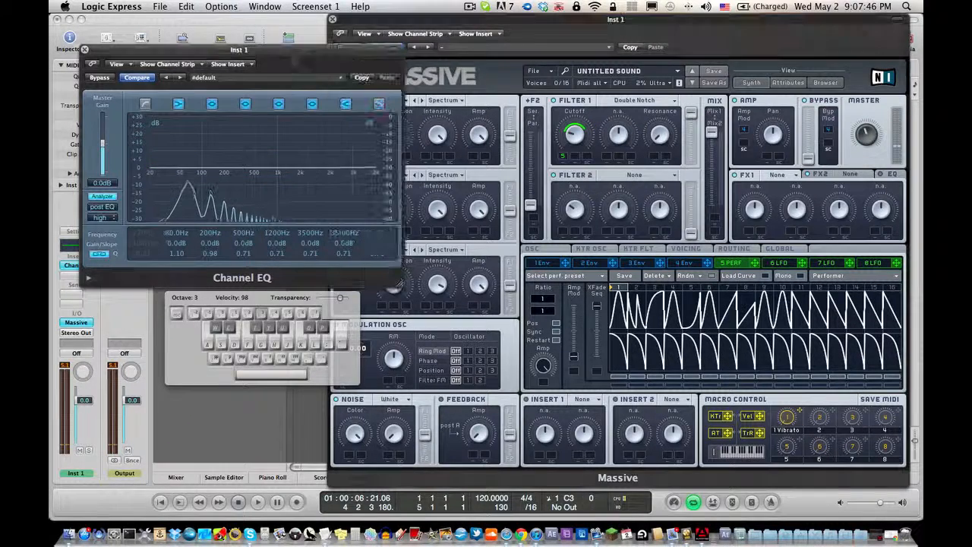
- Bypass Filter 1 and sweep a notch with the EQ's 500 Hz band while playing, ending at 1800 Hz, -24 dB and Q 0.54
left_click(555, 101)
key("a")
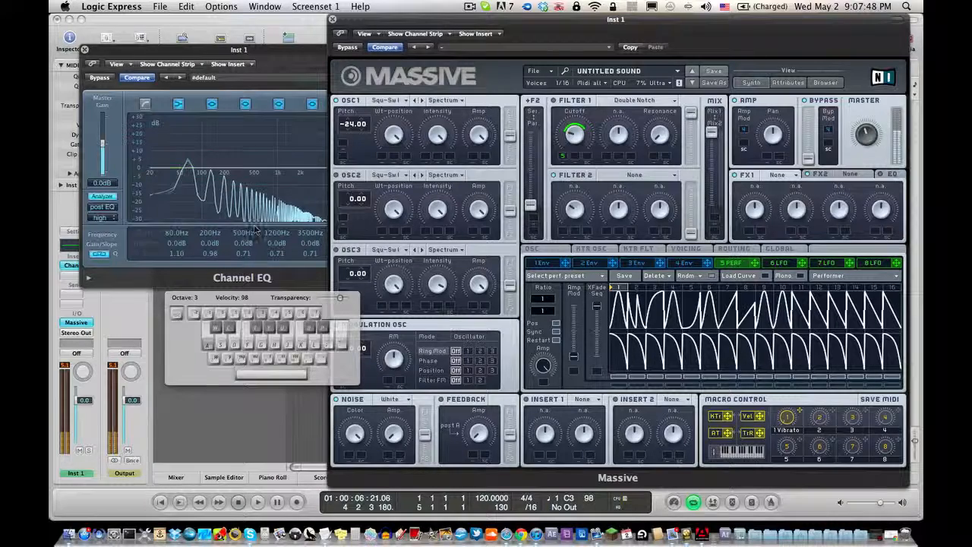
left_click_drag(256, 169, 241, 280)
left_click_drag(304, 133, 292, 172)
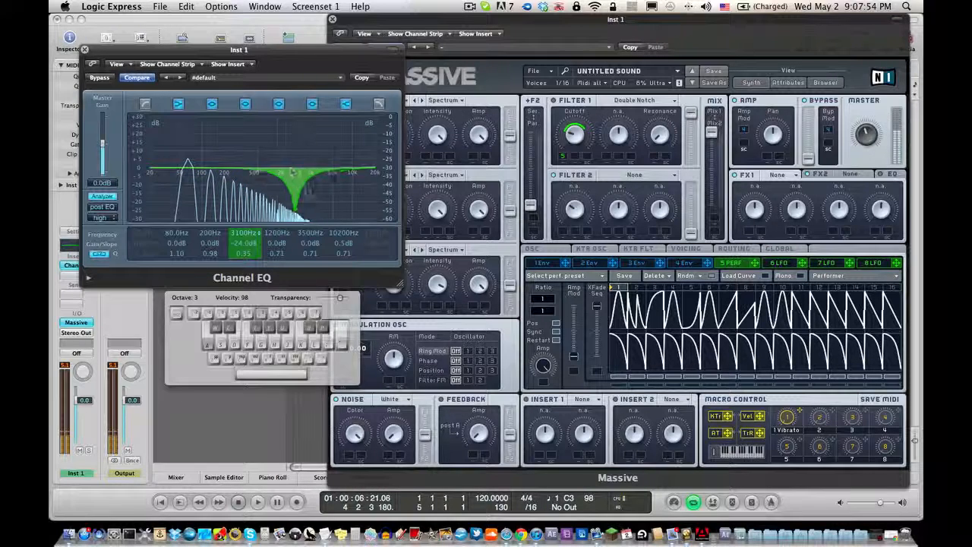
left_click_drag(299, 268, 297, 211)
key("a")
key("a")
left_click_drag(254, 254, 271, 222)
key("a")
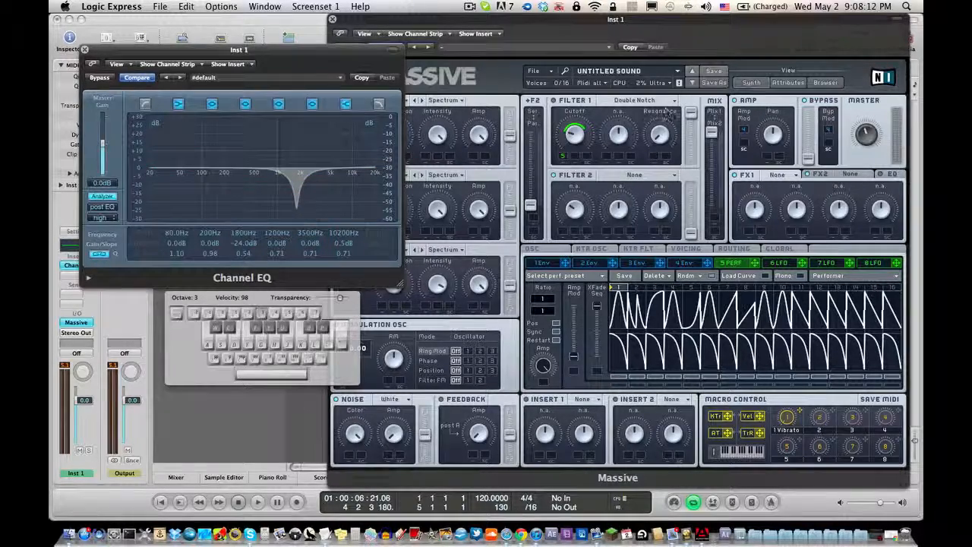
- Re-enable Filter 1 and turn off the EQ's 1800 Hz notch band
left_click(554, 100)
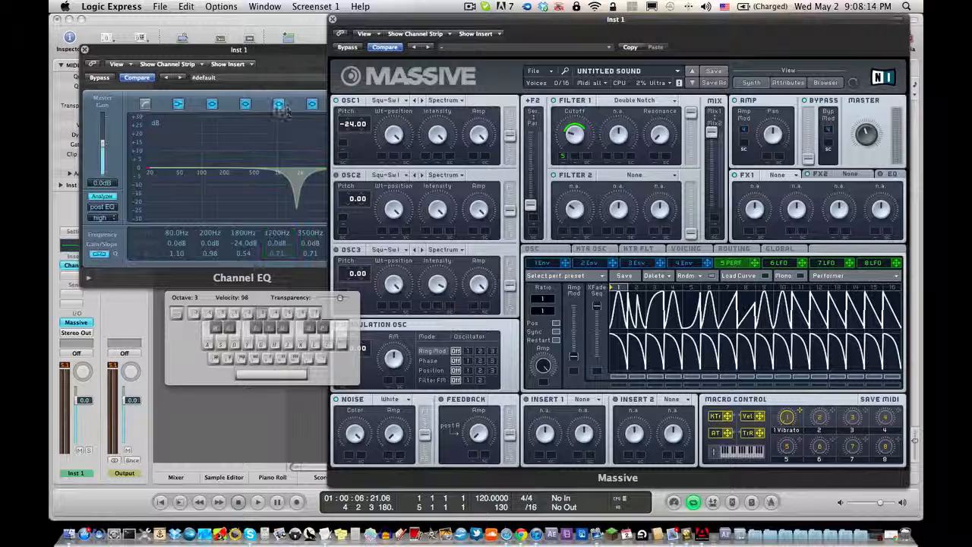
left_click(254, 111)
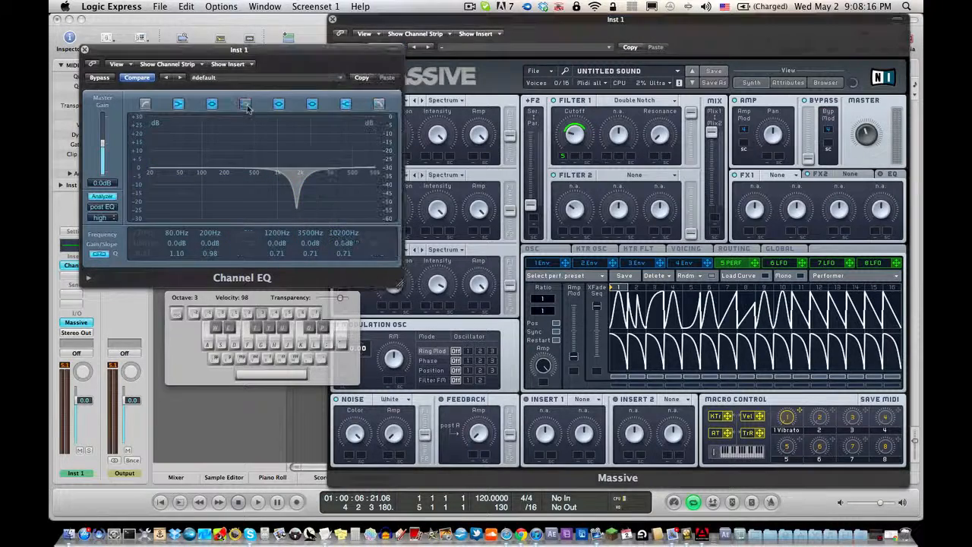
left_click(245, 104)
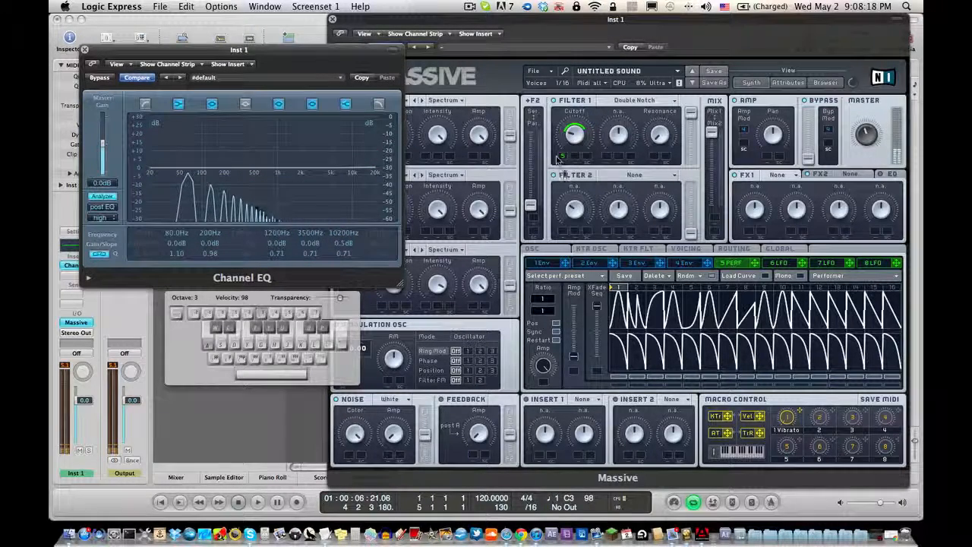
- Set the Performer ratio to 1/8 and play bass notes through the double notch while raising Filter 1's resonance
left_click(554, 307)
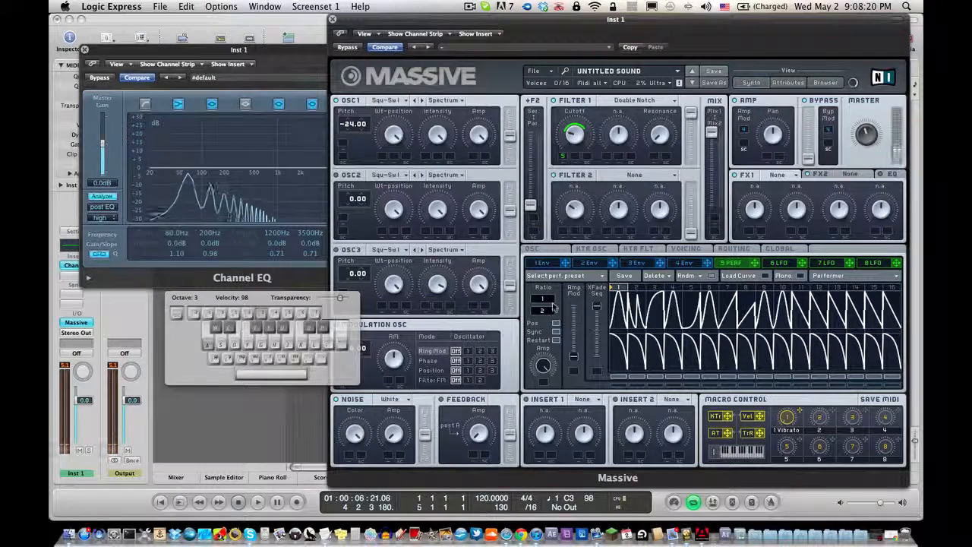
left_click_drag(554, 308, 555, 295)
key("a")
key("a")
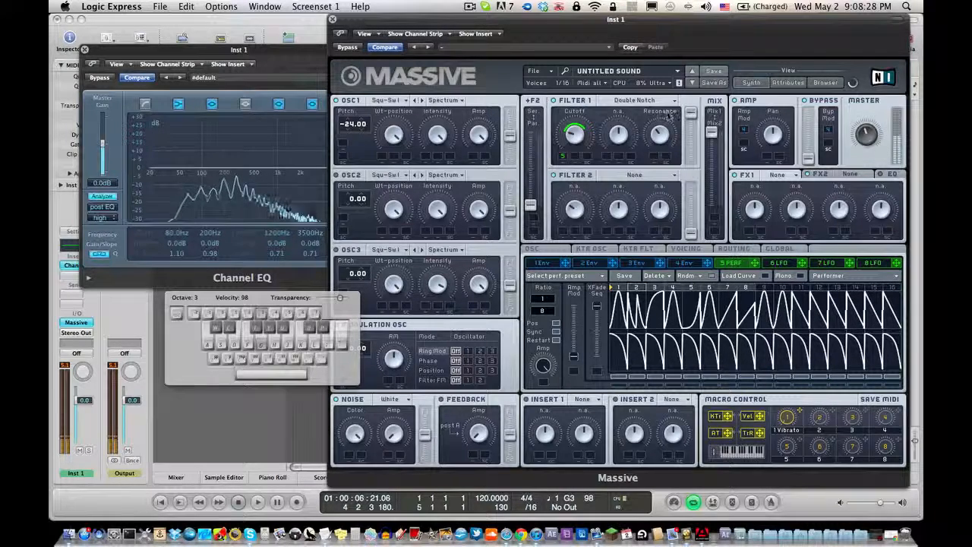
- Set Filter 1 to Bandreject and play repeated low notes to hear it
key("a")
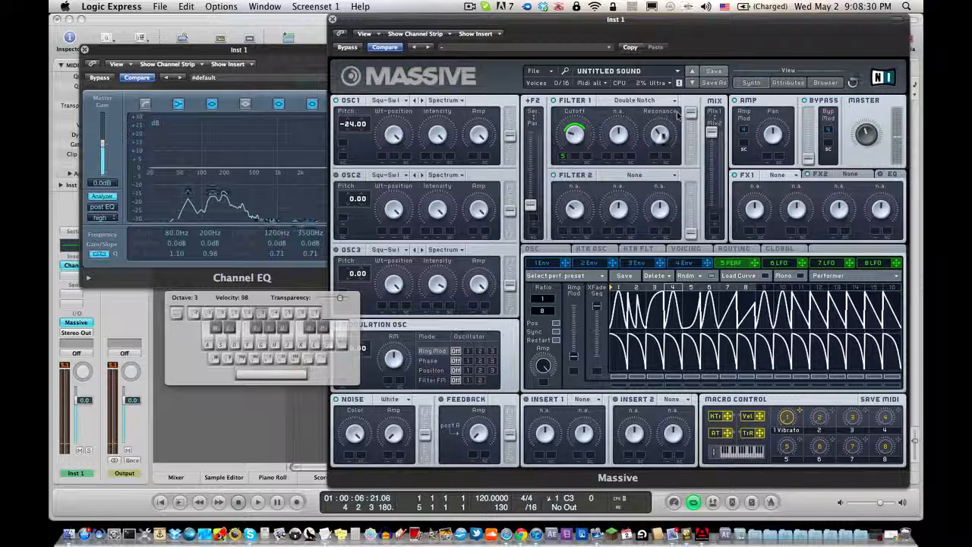
left_click(646, 100)
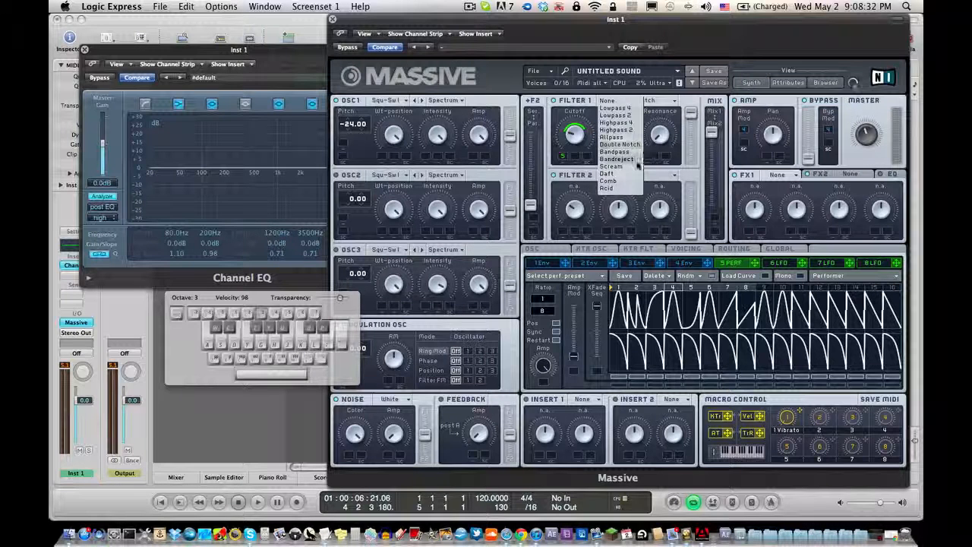
left_click(636, 160)
key("a")
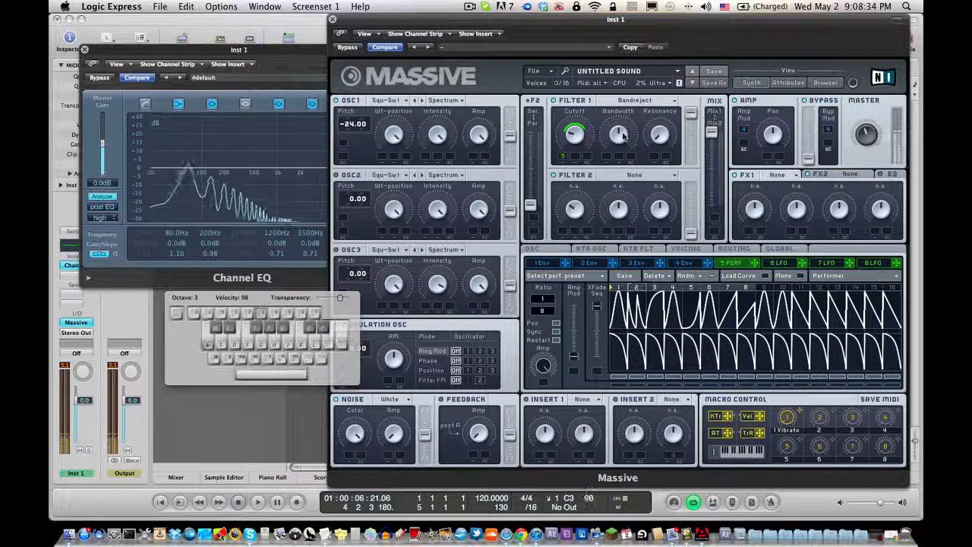
key("a")
key("a")
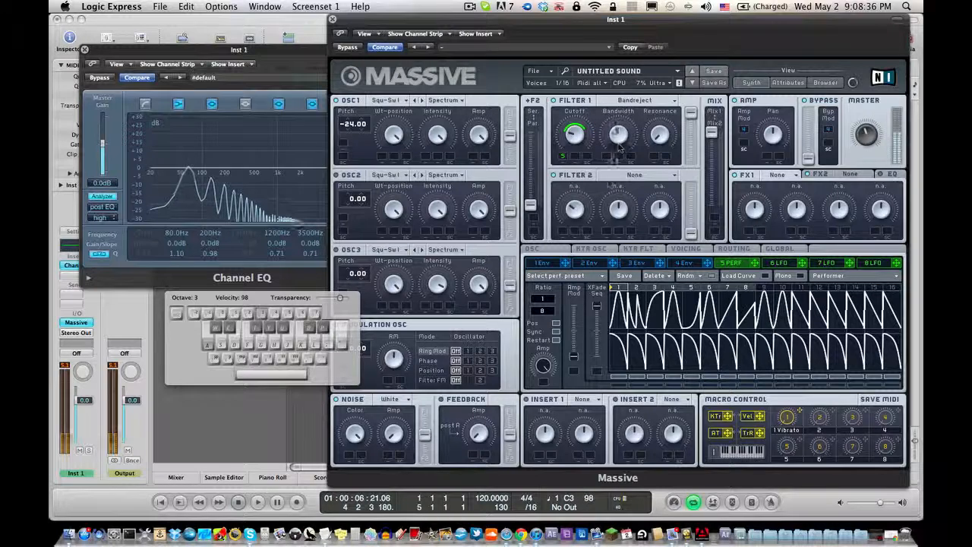
- Audition the Comb filter type in Filter 1 with the Performer ratio at 1/1, followed by the Scream type
left_click(634, 100)
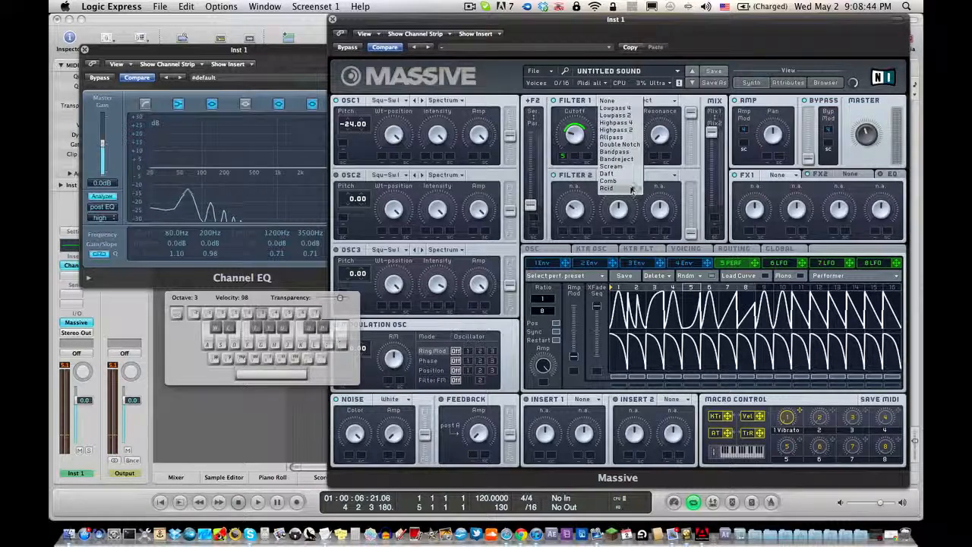
left_click(631, 182)
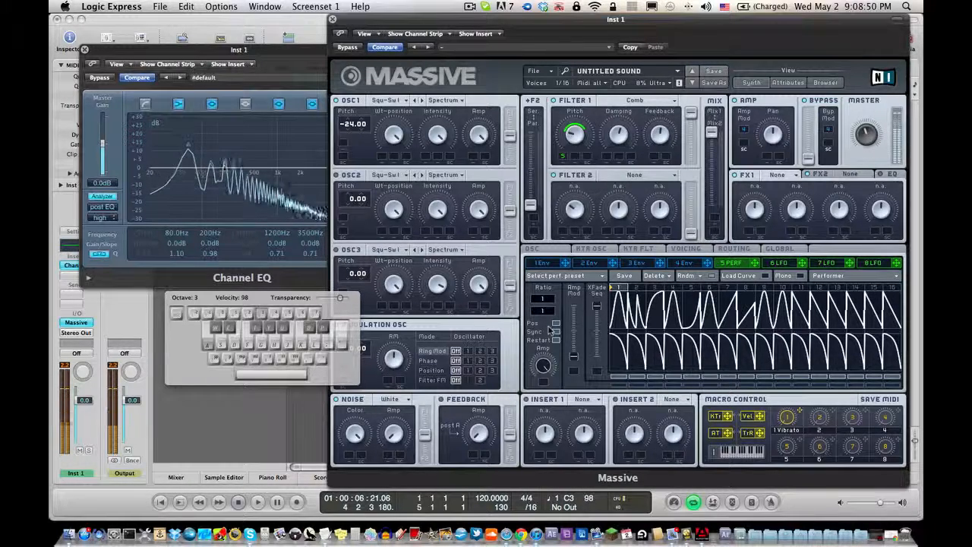
left_click(656, 101)
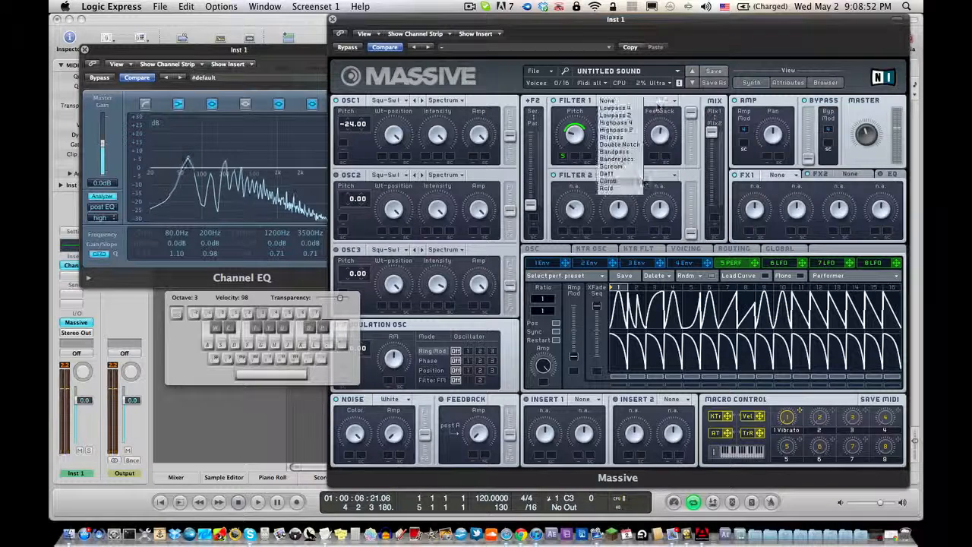
left_click(613, 167)
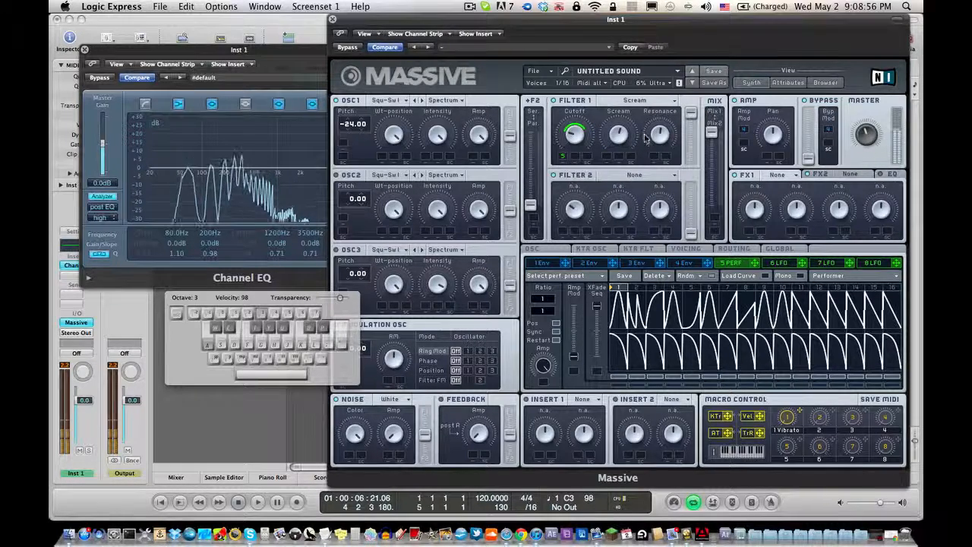
- Audition the Daft filter type in Filter 1, followed by Acid with its resonance lowered
left_click(642, 101)
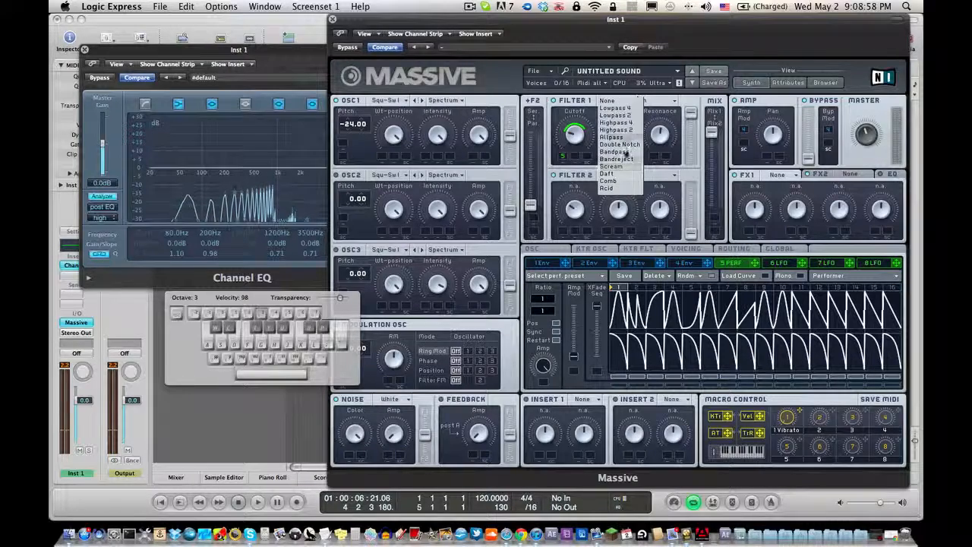
left_click(618, 175)
key("a")
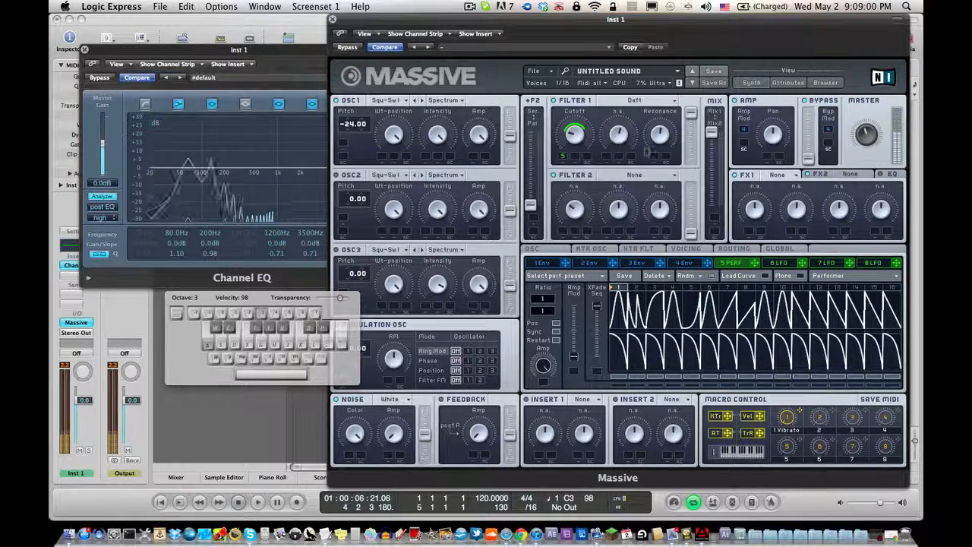
left_click(643, 101)
left_click(625, 187)
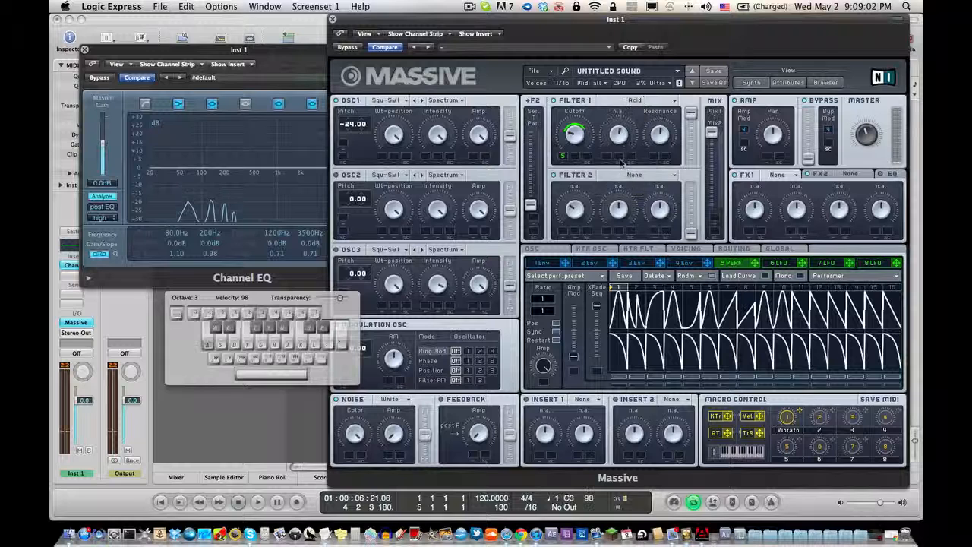
key("a")
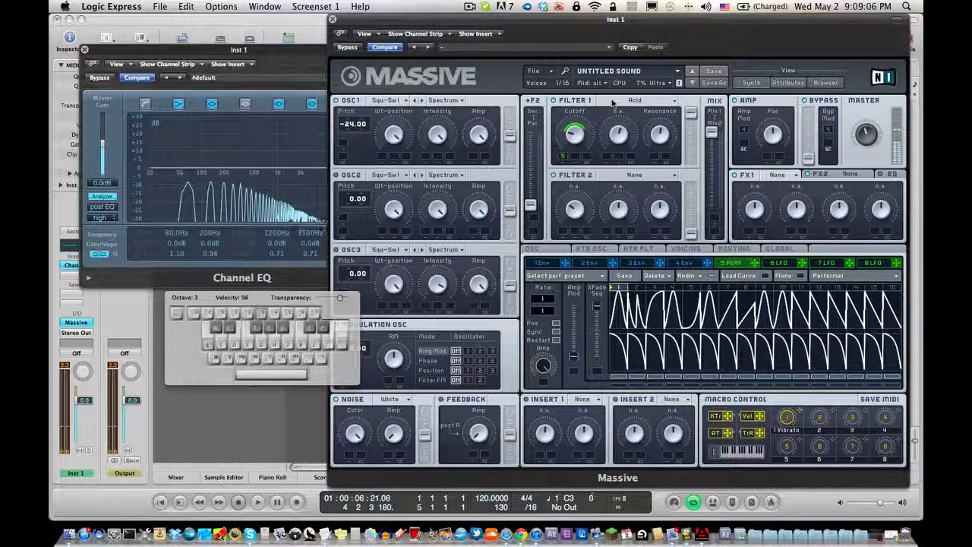
left_click(651, 106)
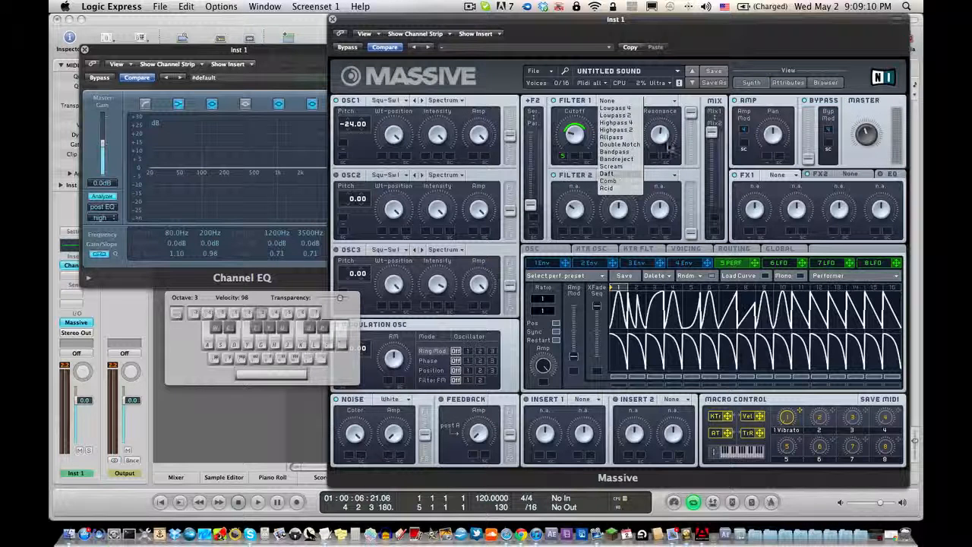
left_click(617, 188)
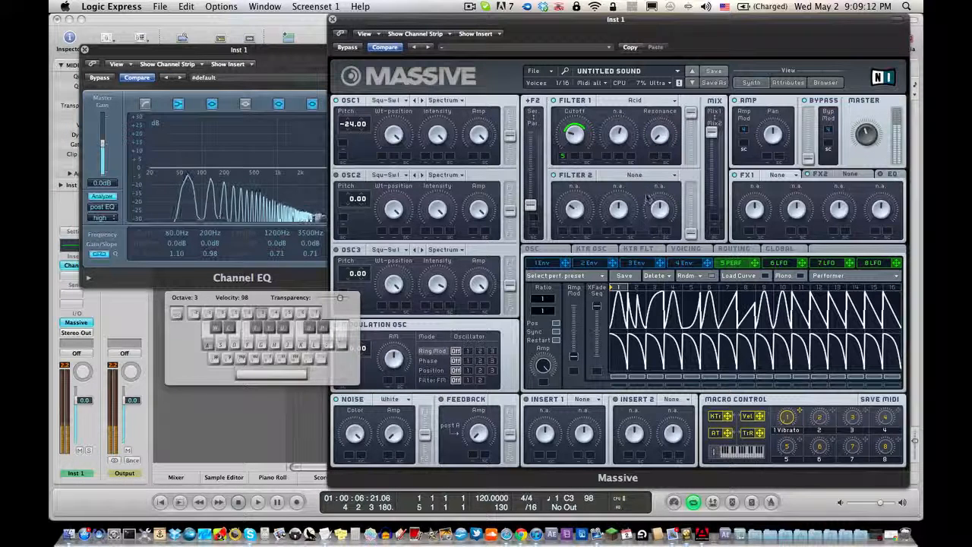
- Enable the Channel EQ's 1020 Hz high-cut band, demonstrate a steeper slope of 48 dB/Oct, and close the EQ window
left_click(631, 99)
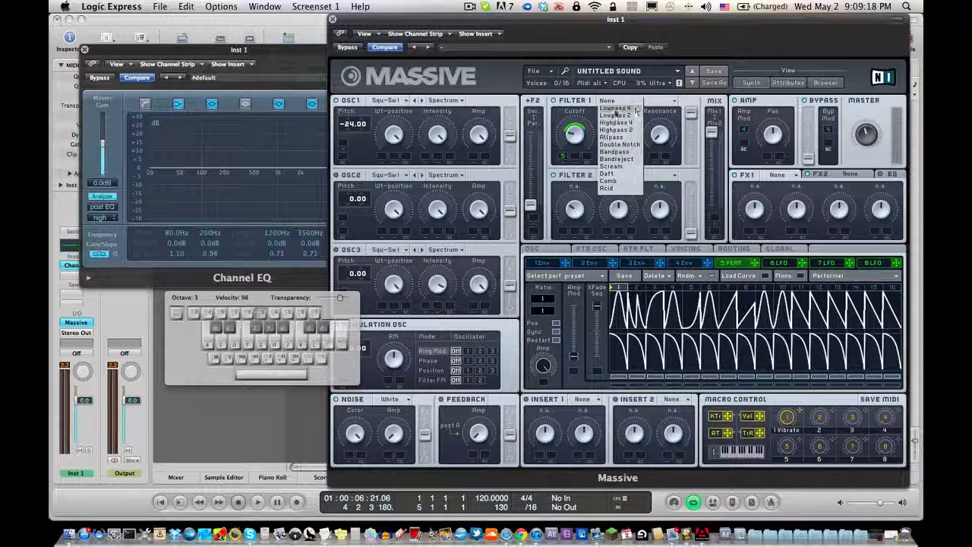
left_click(313, 243)
left_click(379, 104)
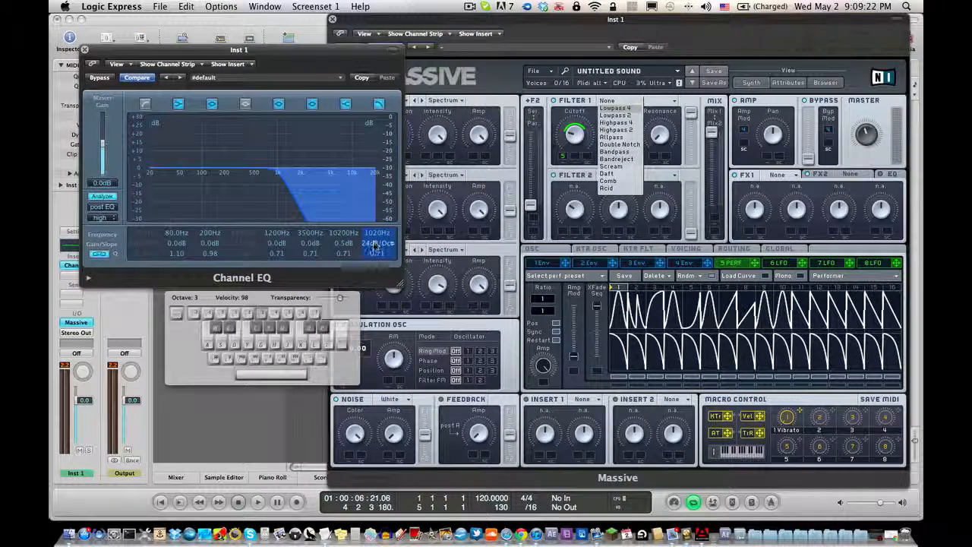
left_click_drag(374, 246, 374, 249)
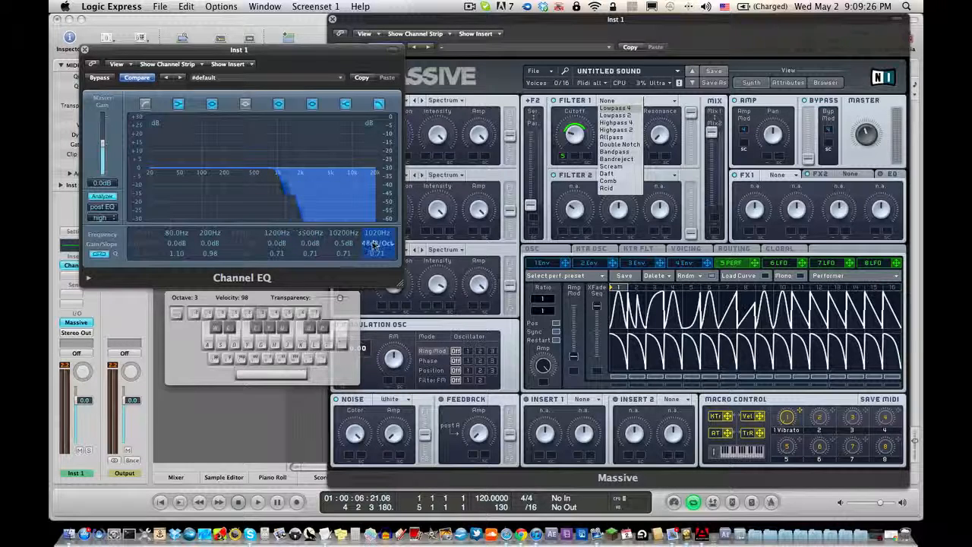
left_click_drag(373, 248, 374, 259)
left_click(85, 50)
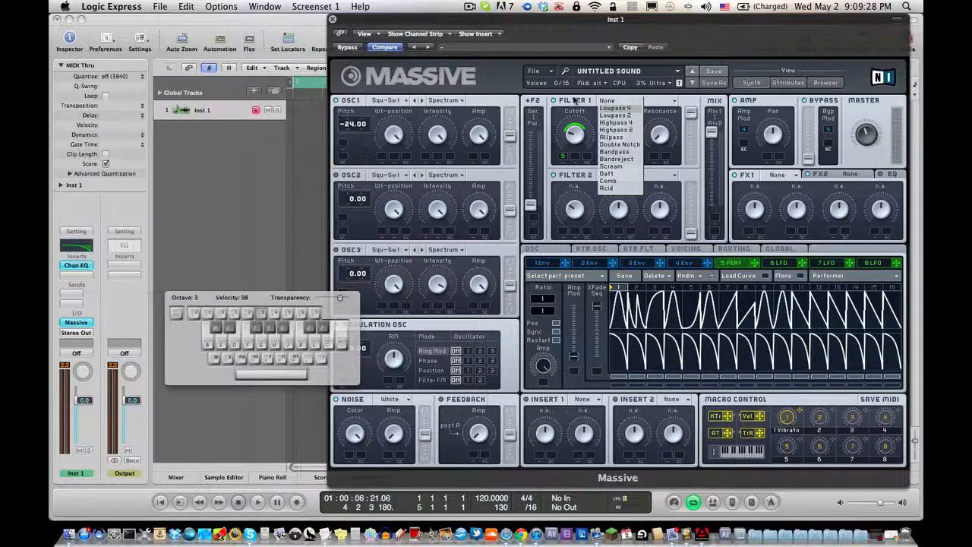
- Select Acid for Filter 1 and set the Performer ratio to 1/2 while playing a bass note
left_click(606, 187)
key("a")
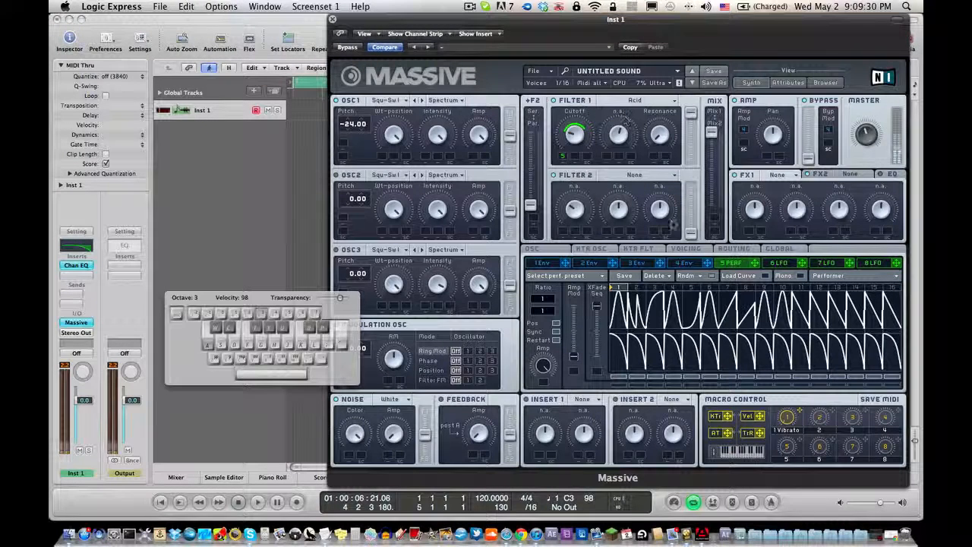
left_click_drag(639, 293, 742, 297)
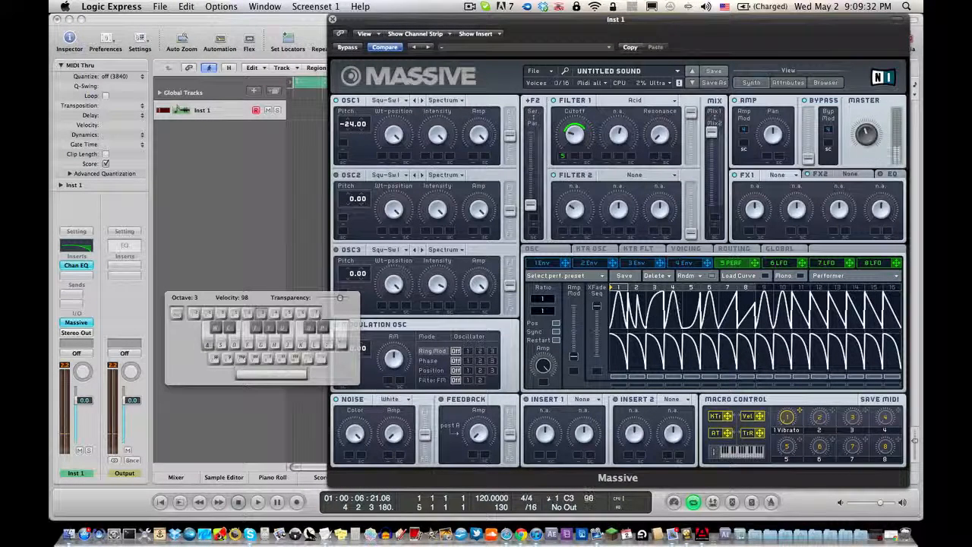
left_click_drag(547, 313, 554, 312)
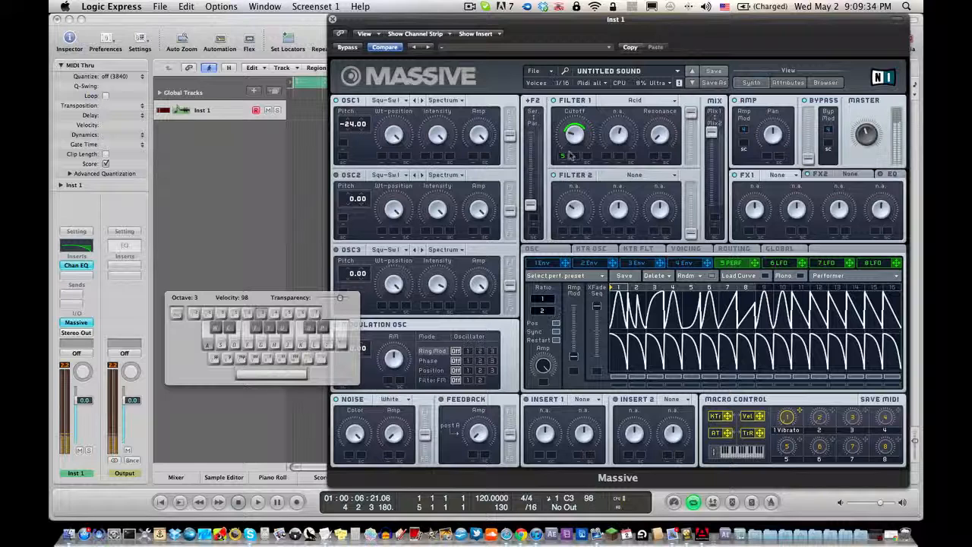
- Set Filter 1 to Daft with the Performer ratio at 1/8 and play a bass note
left_click(637, 101)
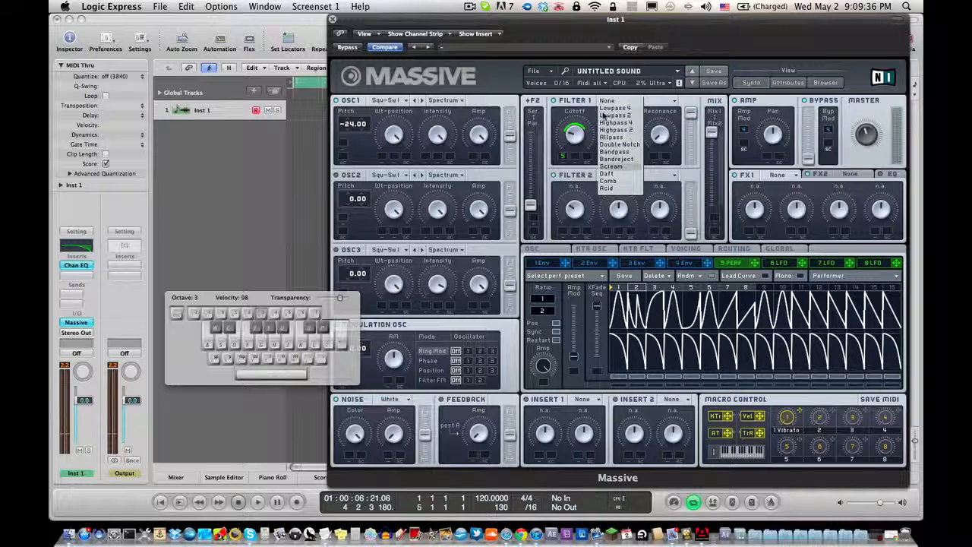
left_click(608, 173)
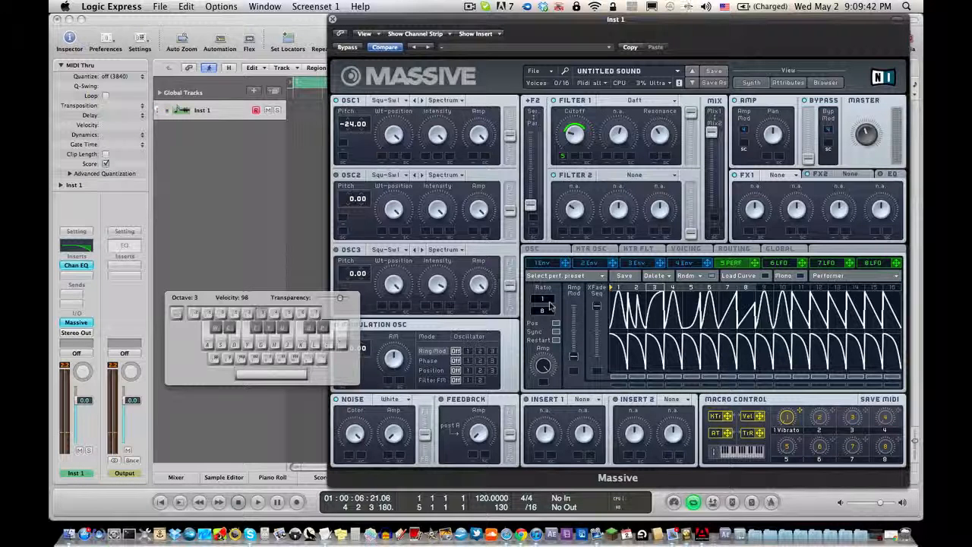
key("a")
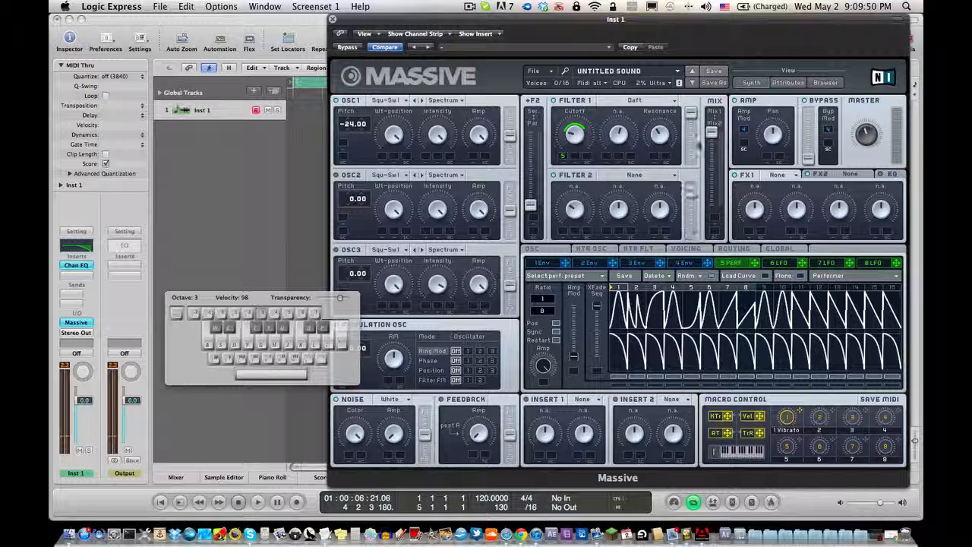
- Balance the filter mix midway between Mix1 and Mix2 and demonstrate routing the oscillators between Filter 1 and Filter 2
left_click_drag(712, 132, 712, 169)
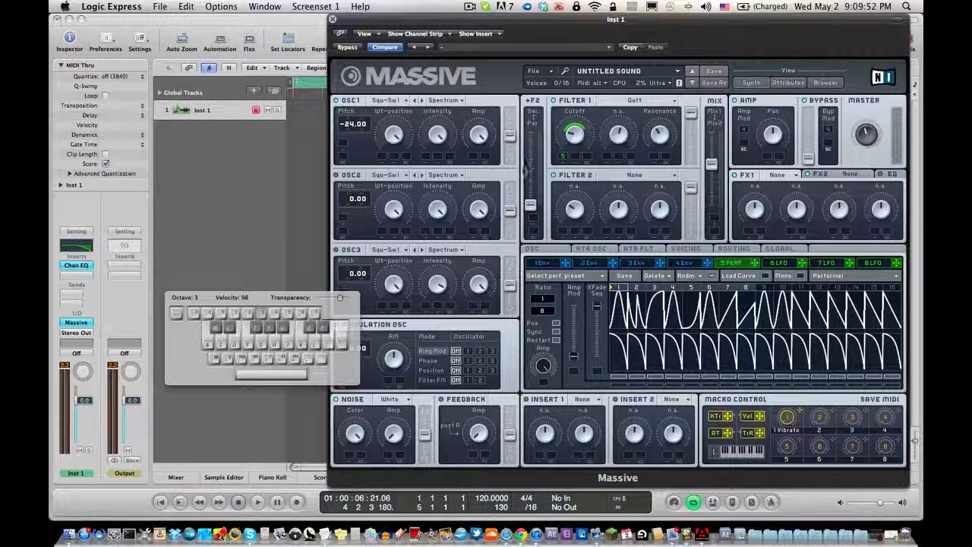
key("a")
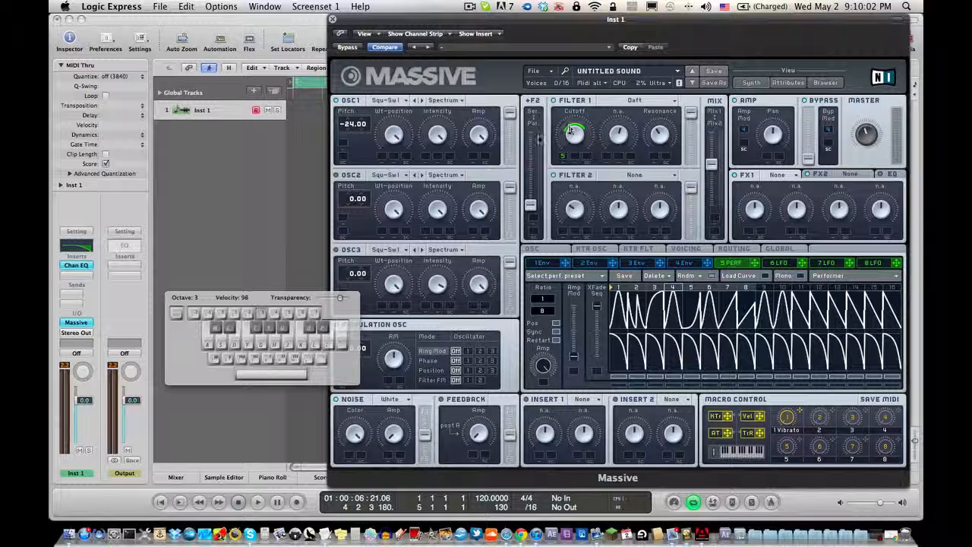
left_click_drag(511, 157, 509, 239)
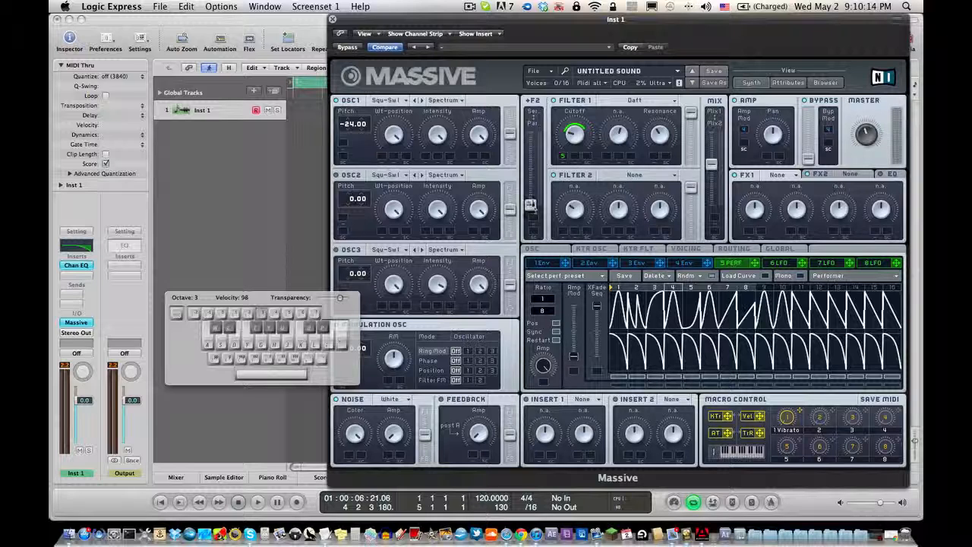
- Switch the filter routing from parallel to series and shift the filter mix fully to Mix2 while playing a note
left_click_drag(531, 204, 531, 130)
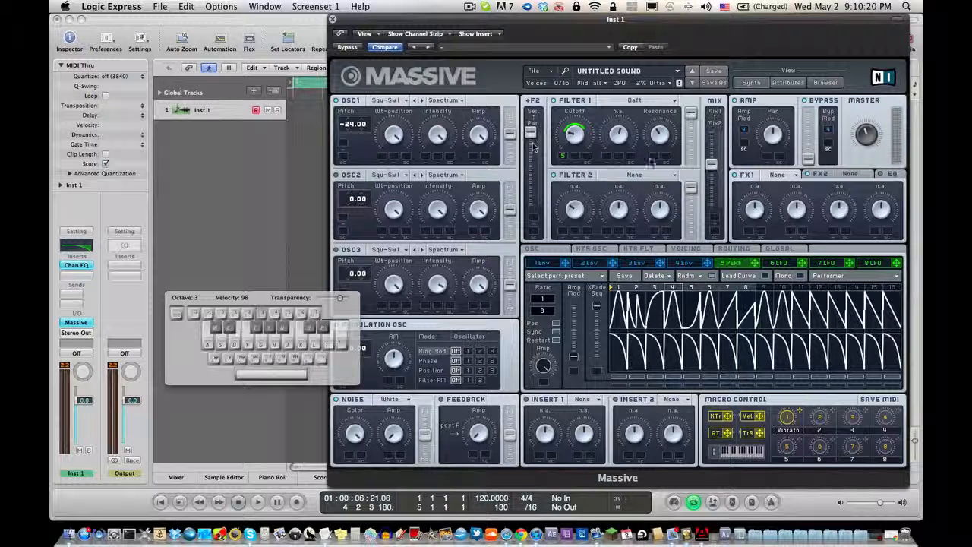
key("s")
left_click_drag(715, 167, 718, 213)
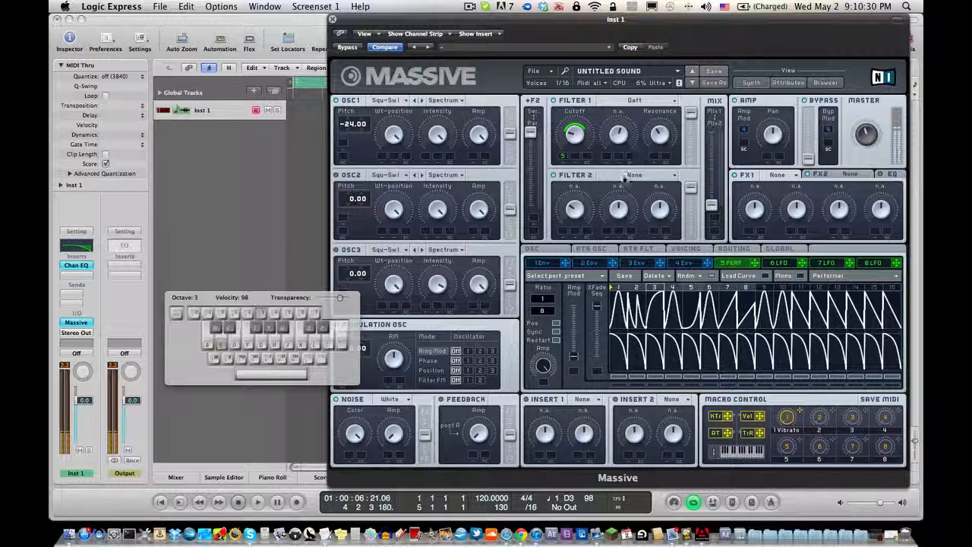
- Set Filter 2 to Bandpass, lower its bandwidth, and assign Performer 5 to modulate its bandwidth and cutoff
left_click(625, 175)
left_click(615, 227)
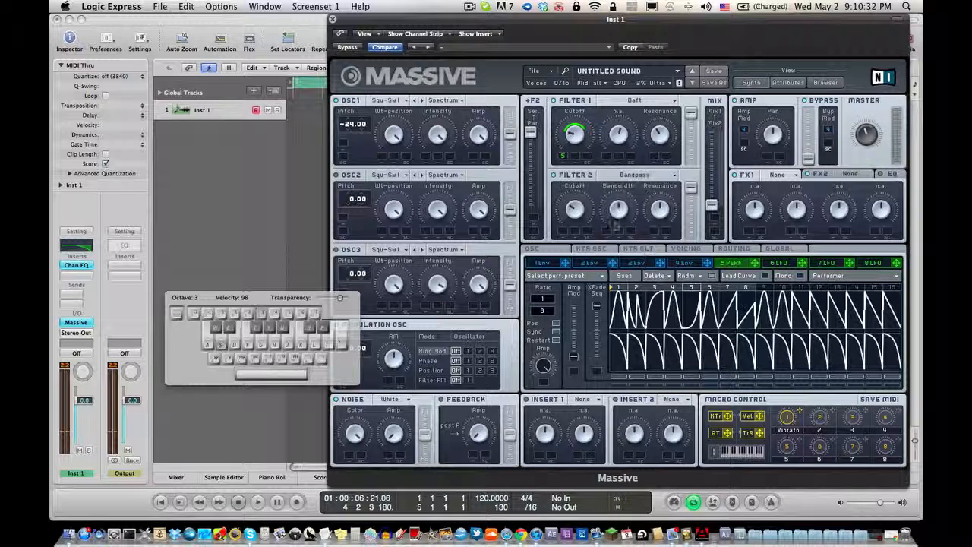
key("s")
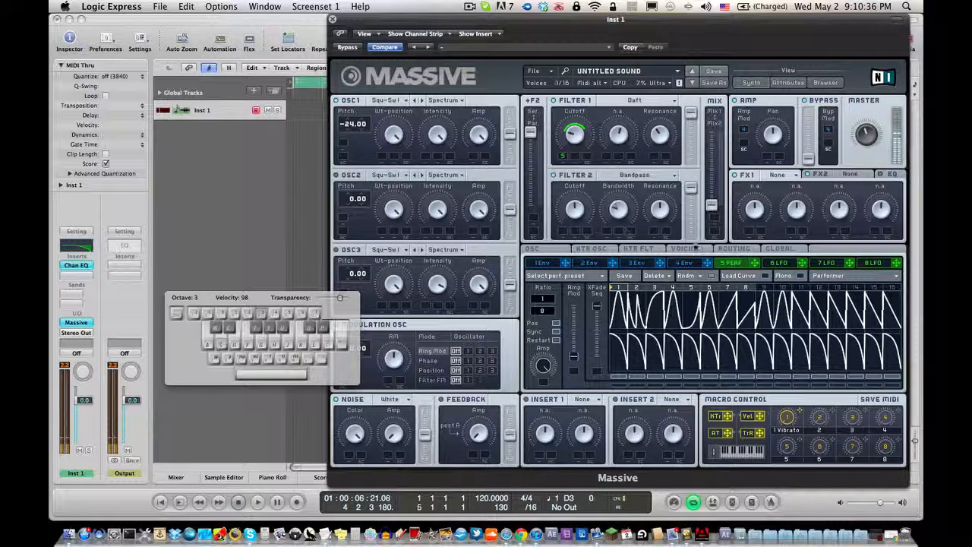
left_click_drag(757, 266, 607, 230)
left_click_drag(752, 270, 562, 231)
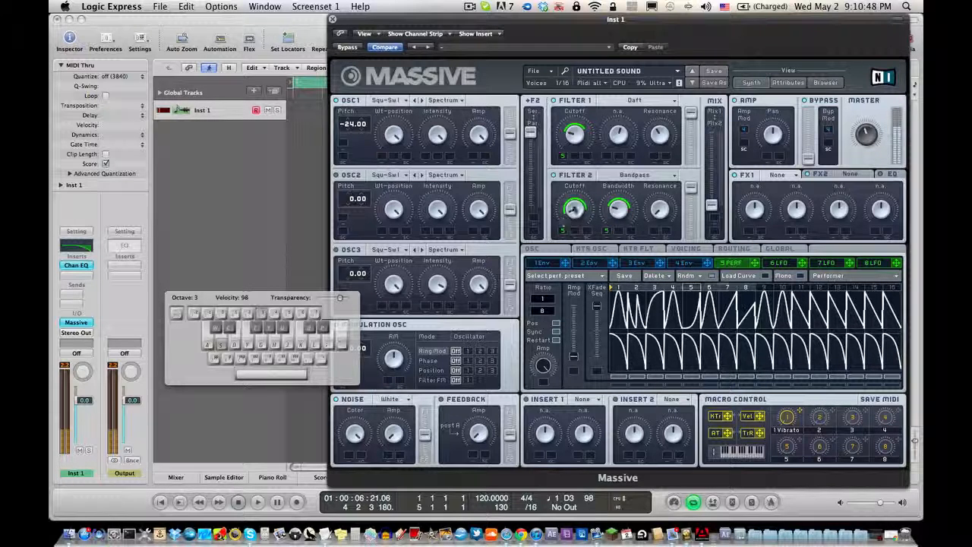
- Play bass notes through both filters and lower the Performer's XFade Seq to about halfway between its two sequences
key("a")
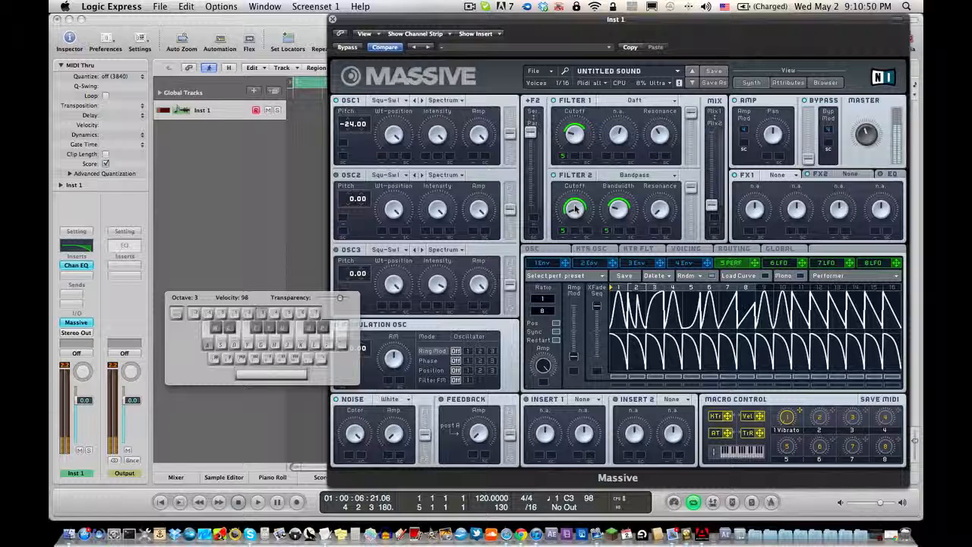
key("g")
key("e")
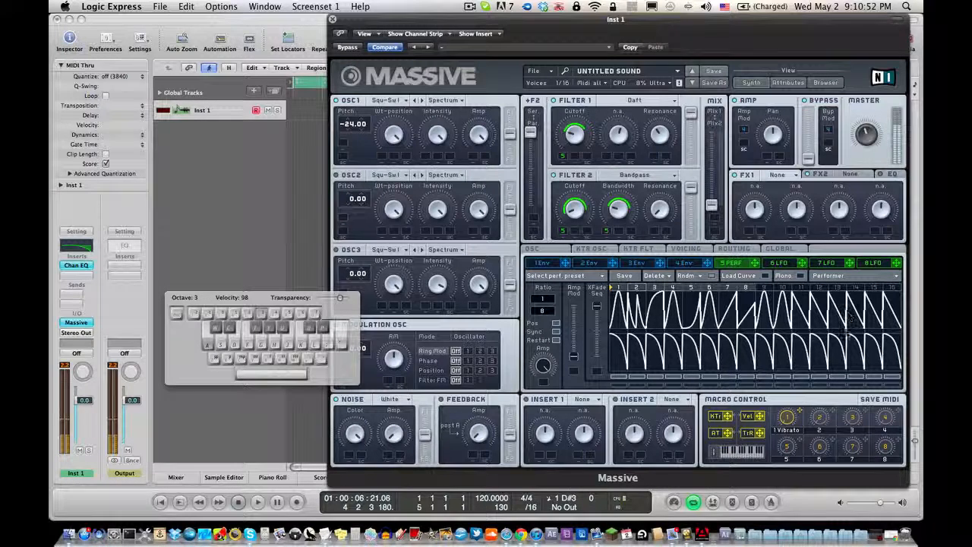
left_click_drag(598, 317, 600, 347)
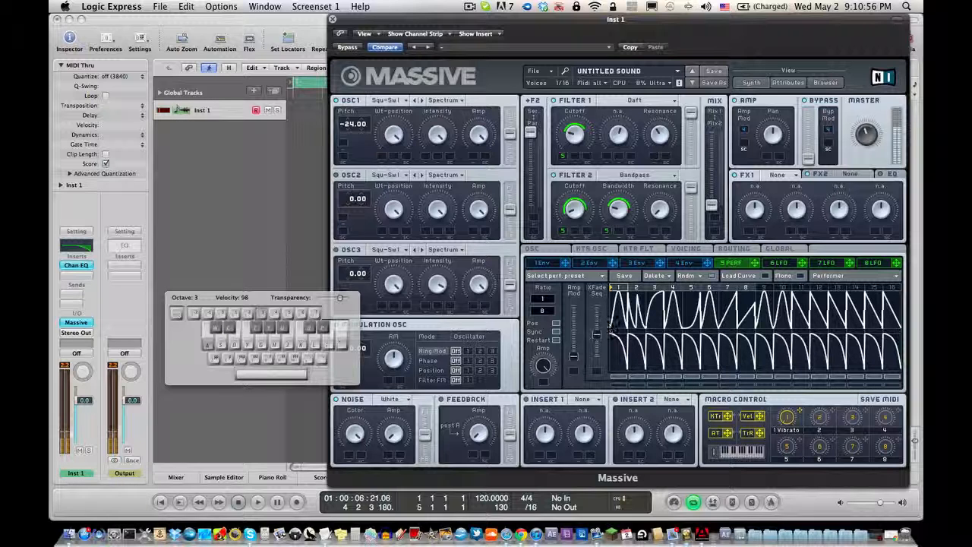
- Raise the Performer's XFade Seq fully to the upper sequence, play a note, and move the on-screen keyboard clear of Massive
left_click_drag(598, 334, 600, 283)
key("a")
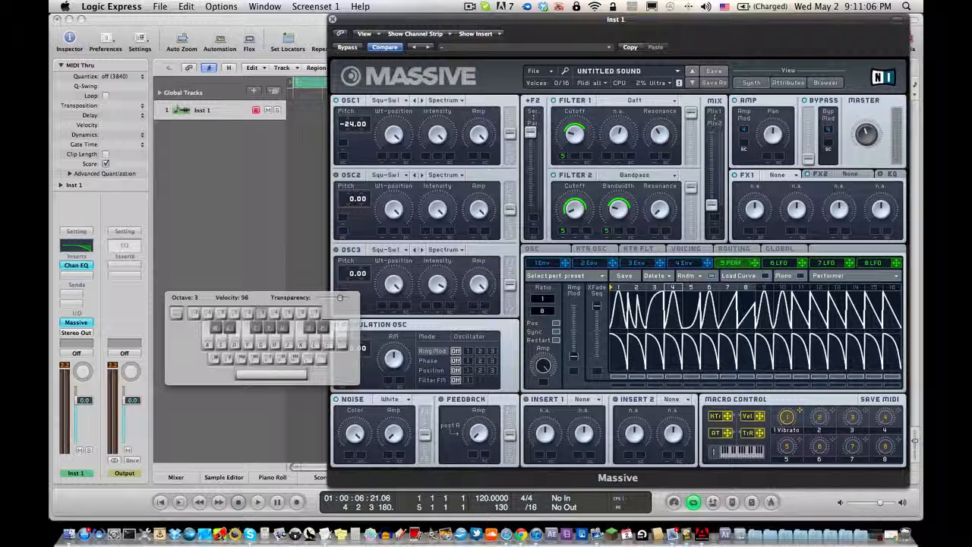
left_click_drag(296, 328, 234, 260)
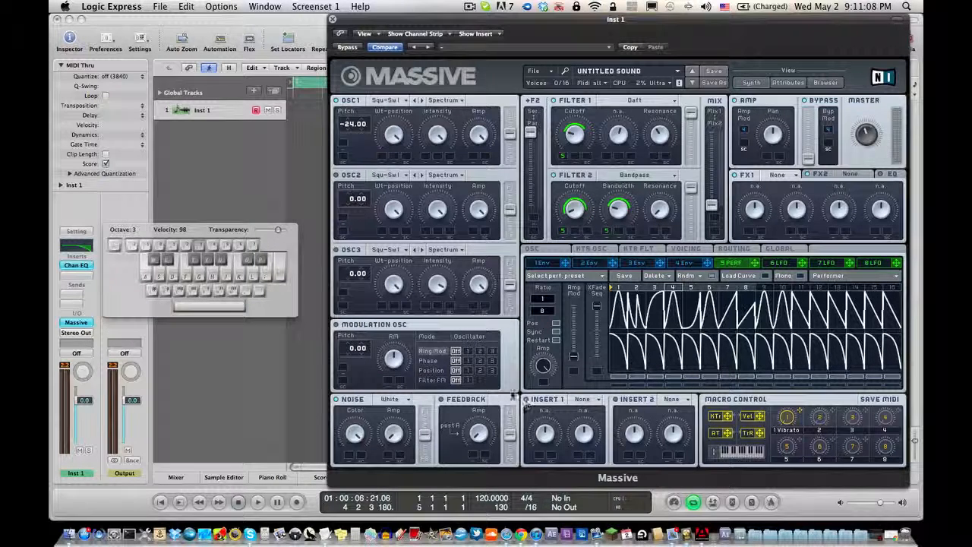
- Apply the Modulation OSC's Filter FM to Filter 1 and set the modulation pitch to -36.00 while playing a note
left_click(456, 379)
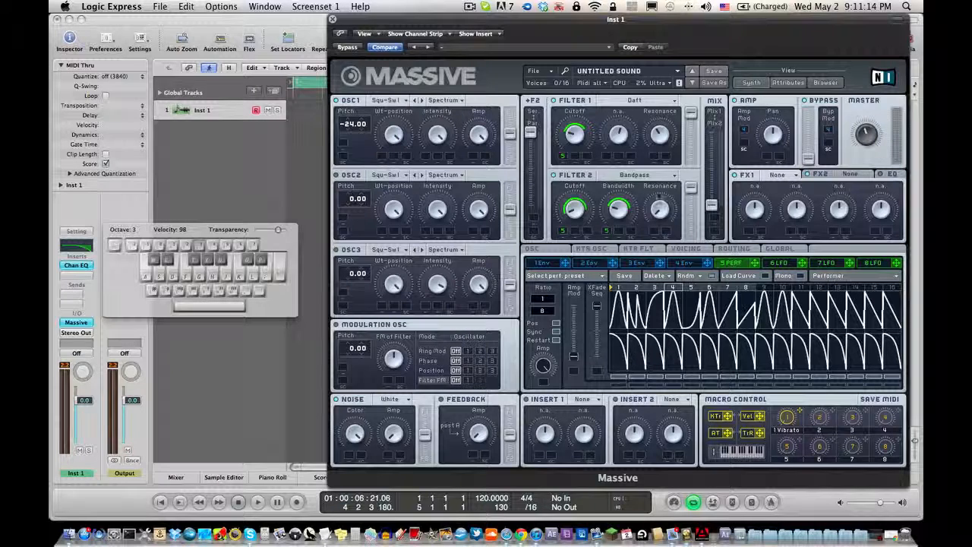
key("a")
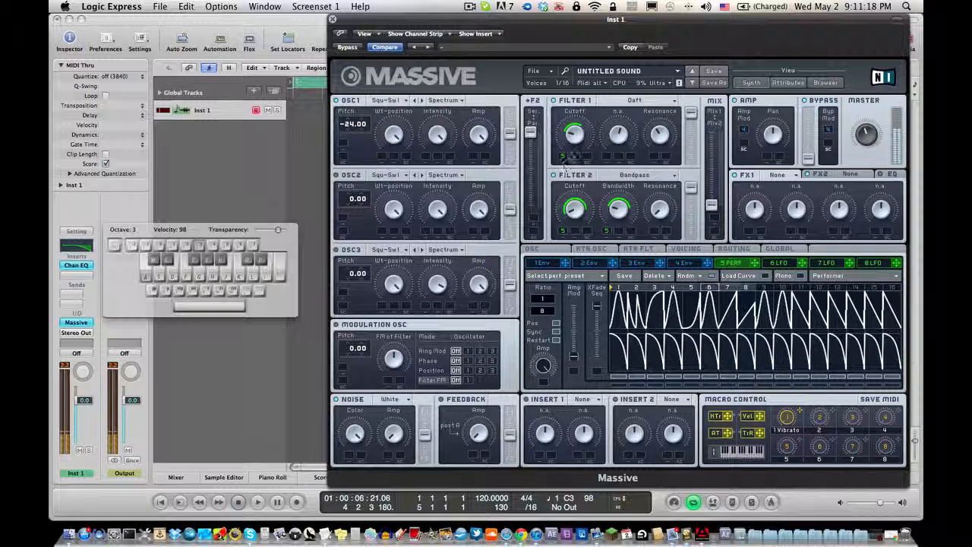
left_click(468, 380)
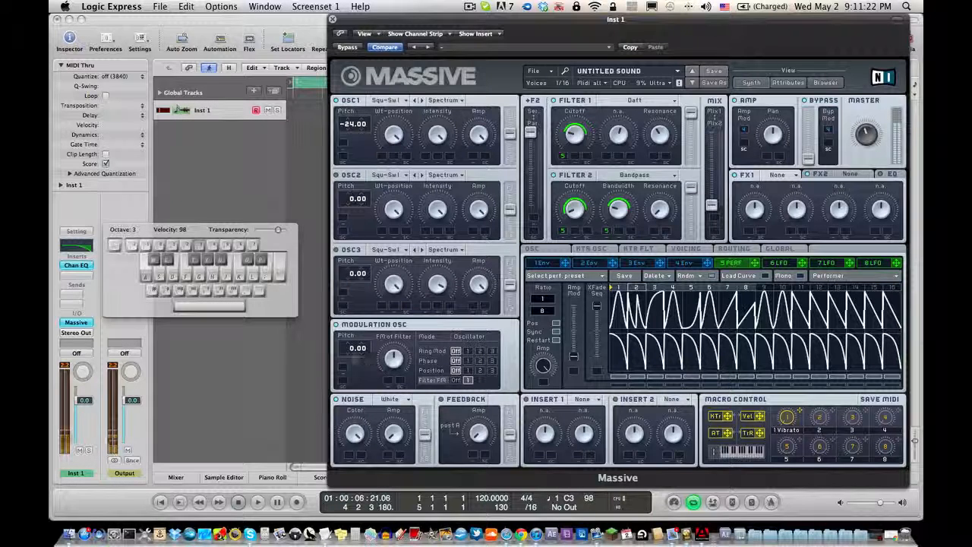
left_click_drag(357, 351, 362, 381)
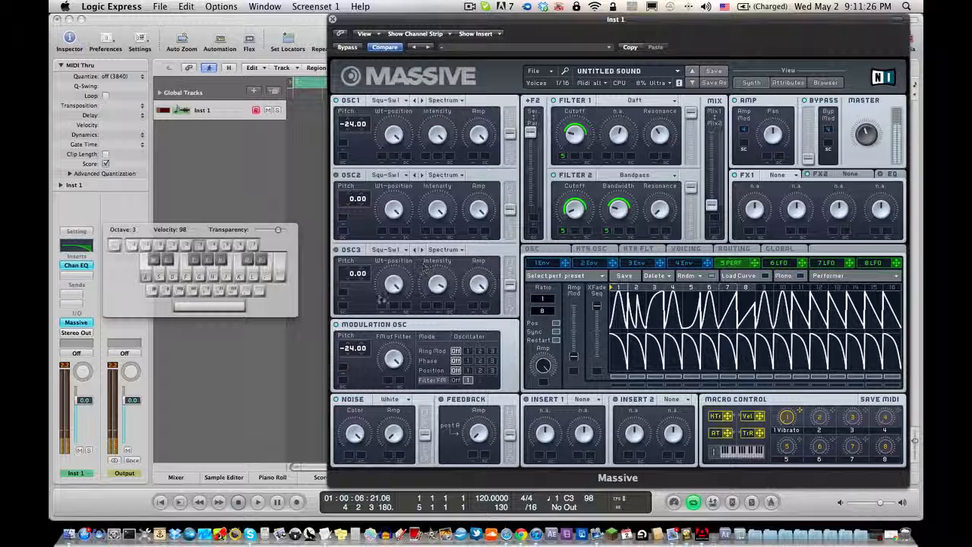
left_click_drag(354, 349, 355, 369)
- Narrow Performer 5's modulation range on Filter 1's cutoff while playing several notes
key("a")
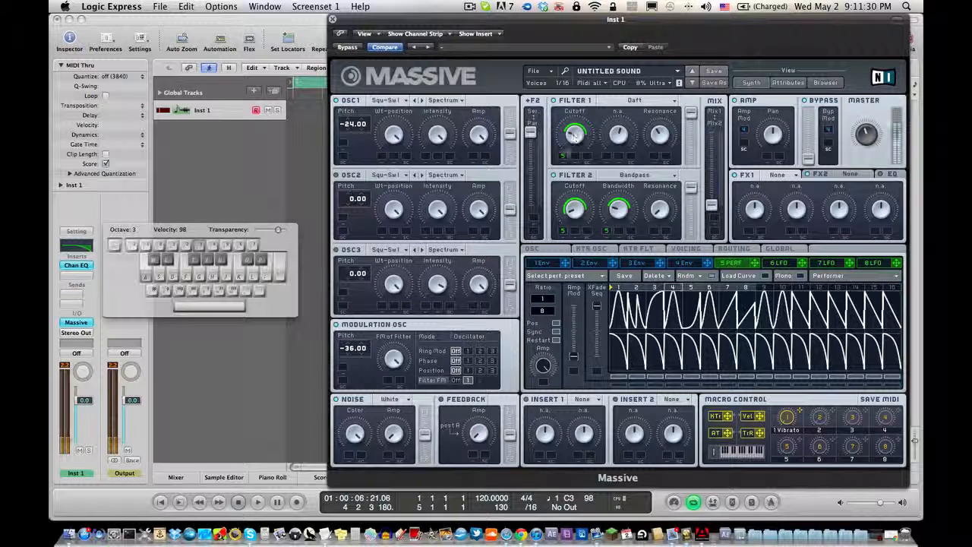
left_click_drag(563, 155, 563, 185)
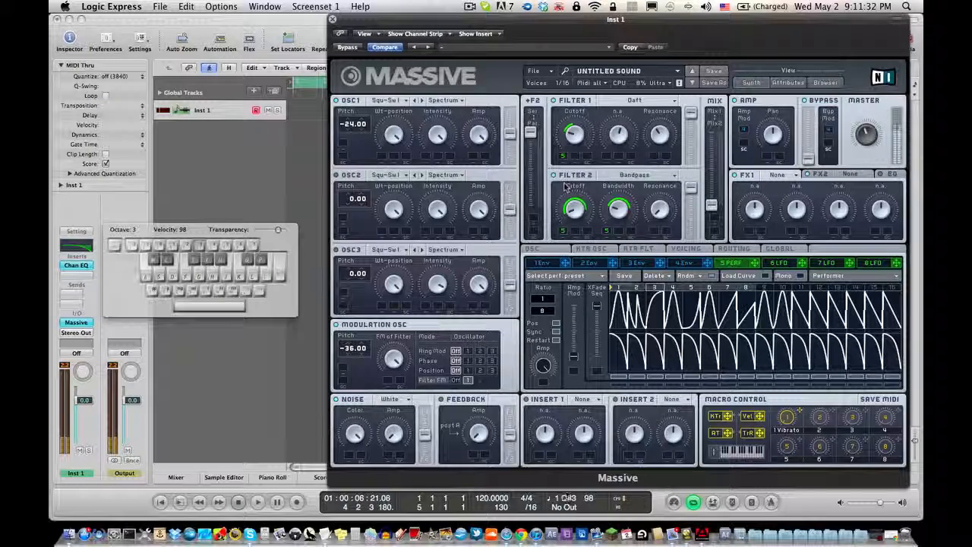
key("e")
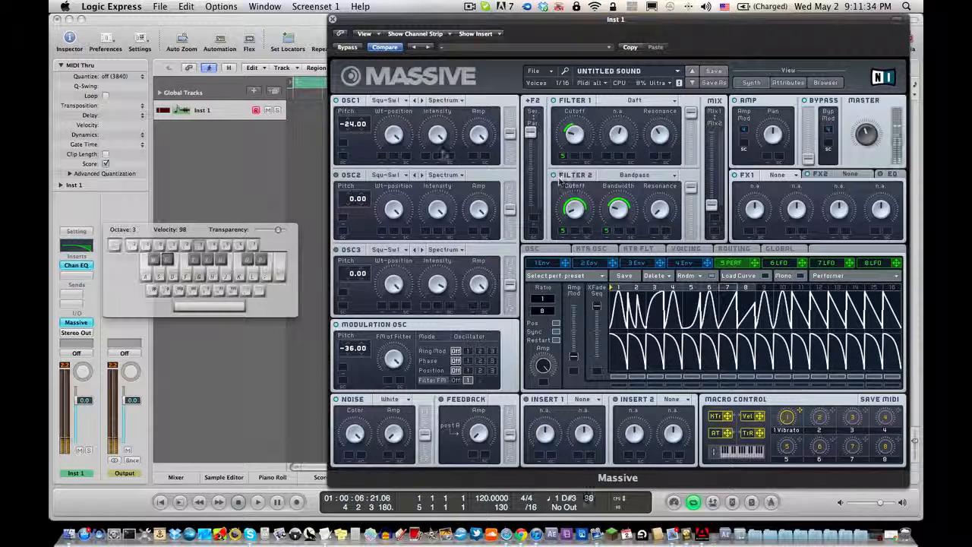
key("y")
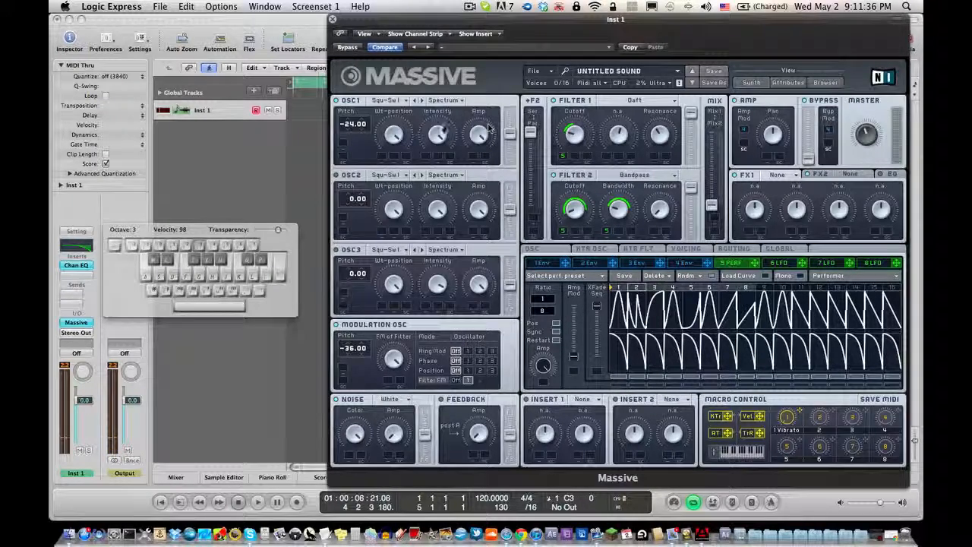
- Switch OSC1 to the A.I. wavetable in Bend+ mode, lower its wavetable position and intensity, and play notes
left_click(385, 99)
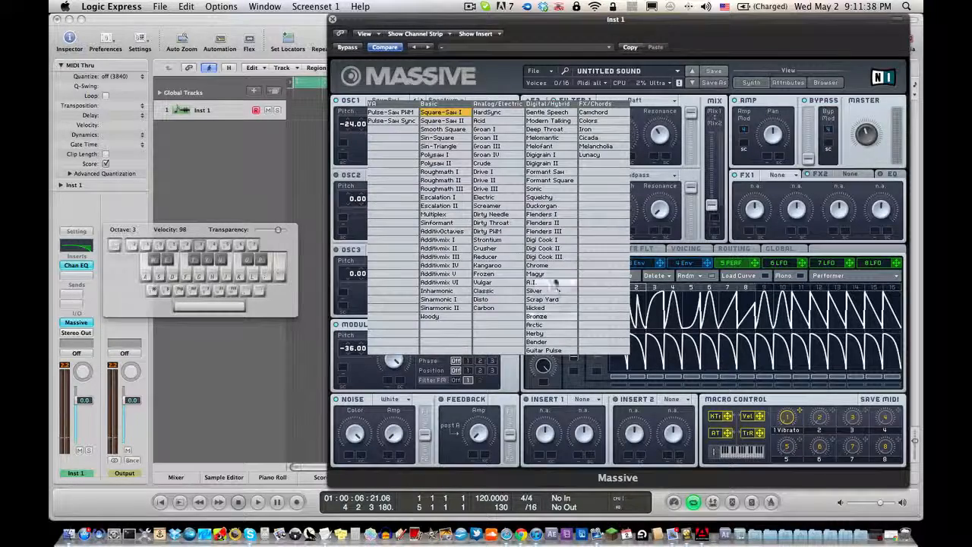
left_click(534, 283)
left_click(447, 100)
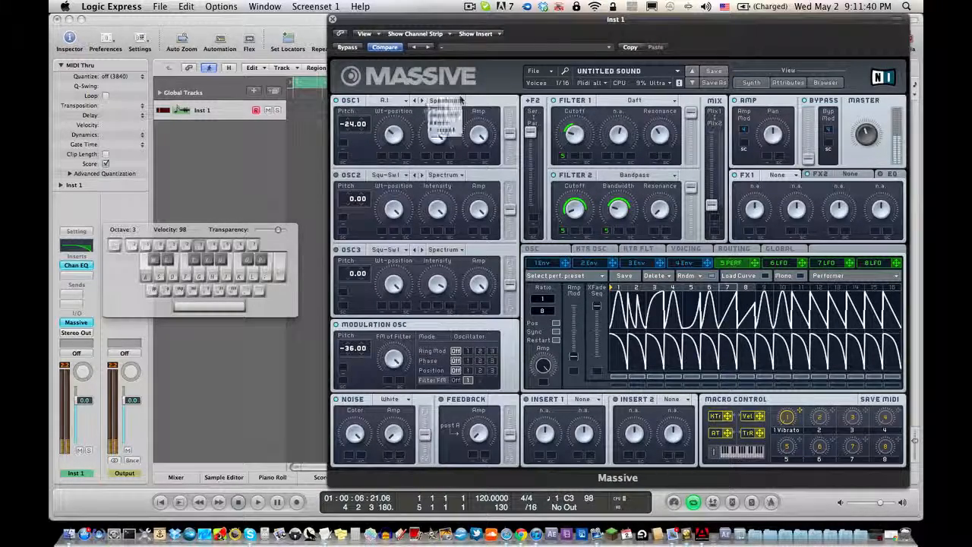
left_click(441, 111)
left_click_drag(433, 139, 440, 161)
left_click_drag(388, 143, 418, 126)
key("a")
key("g")
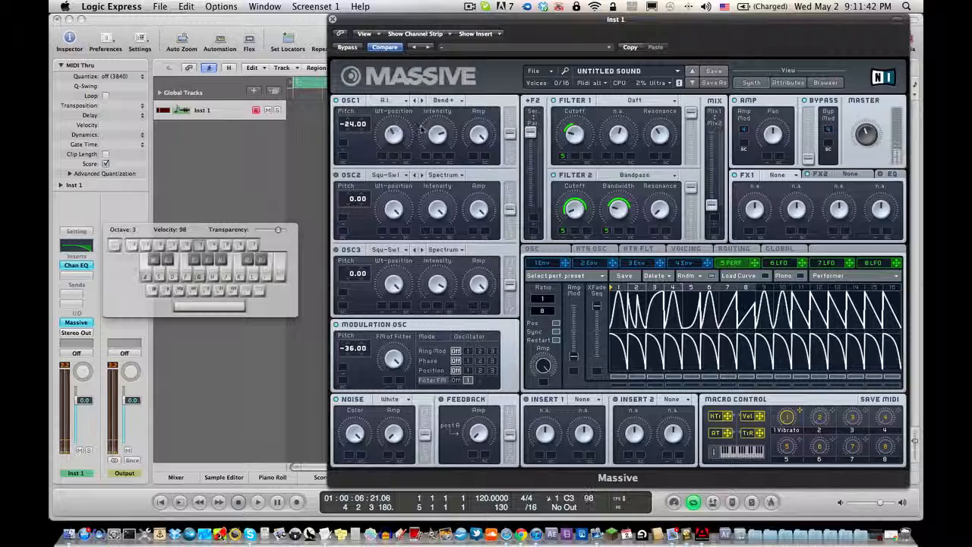
- Widen Performer 5's modulation range on Filter 1's cutoff again and play alternating bass notes
key("a")
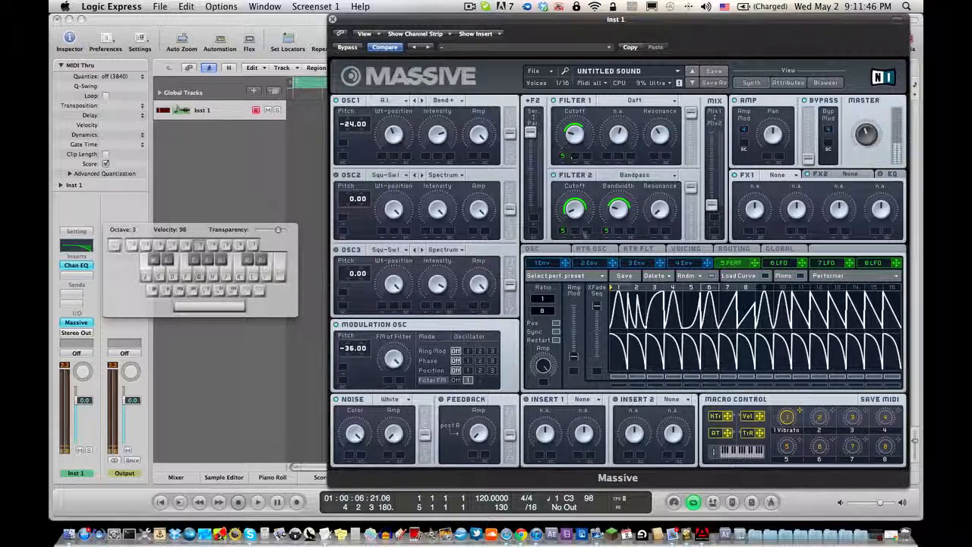
key("g")
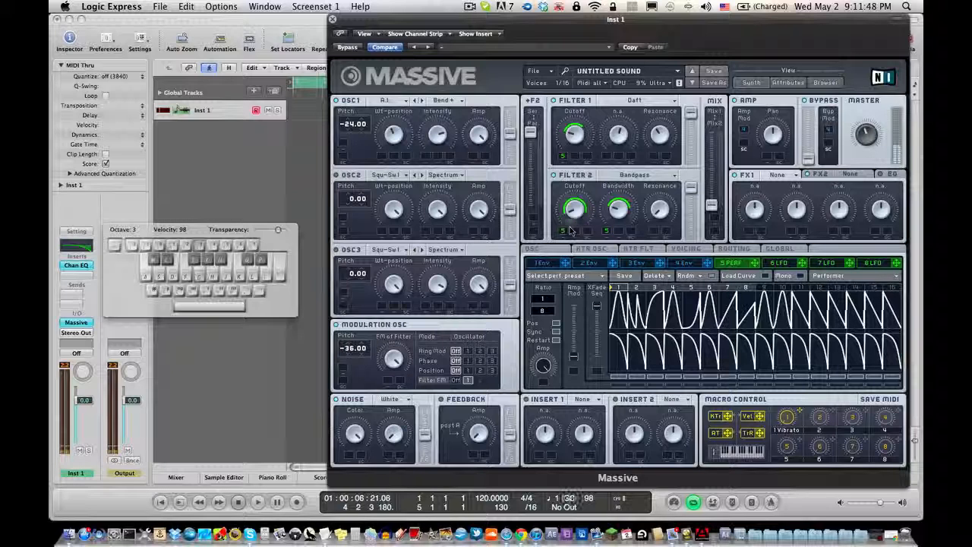
key("a")
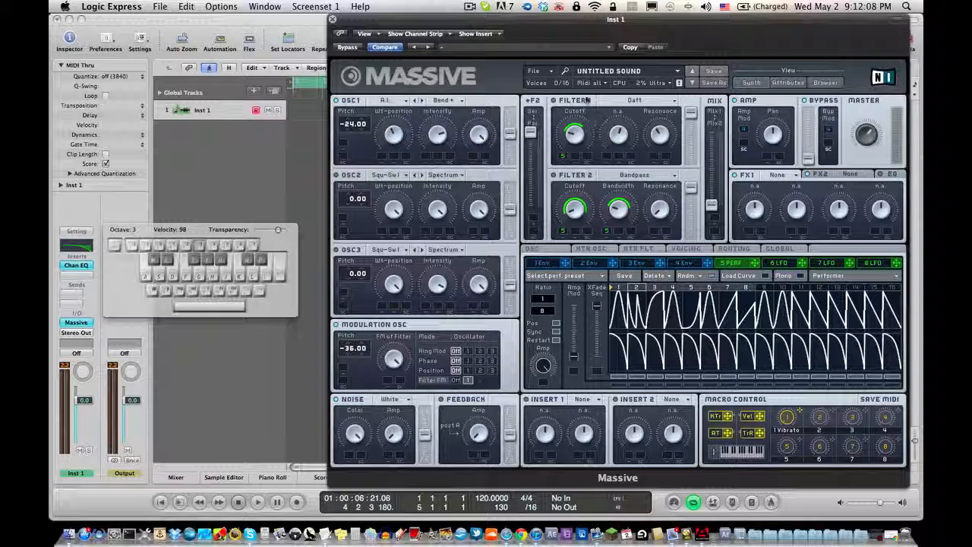
- Set Filter 1 to Highpass 4, with the filter mix fully at Mix1 and the filter routing in parallel
left_click(579, 102)
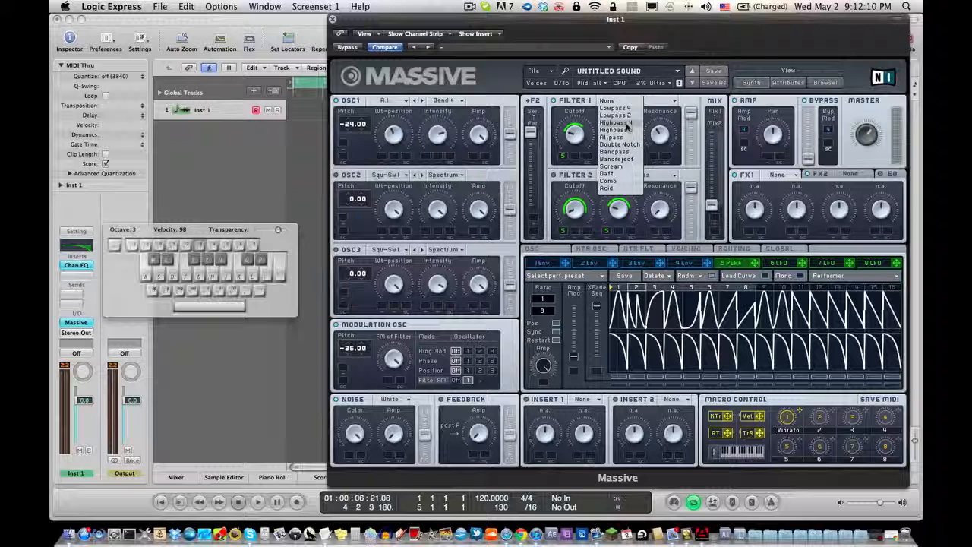
left_click(586, 135)
left_click(556, 174)
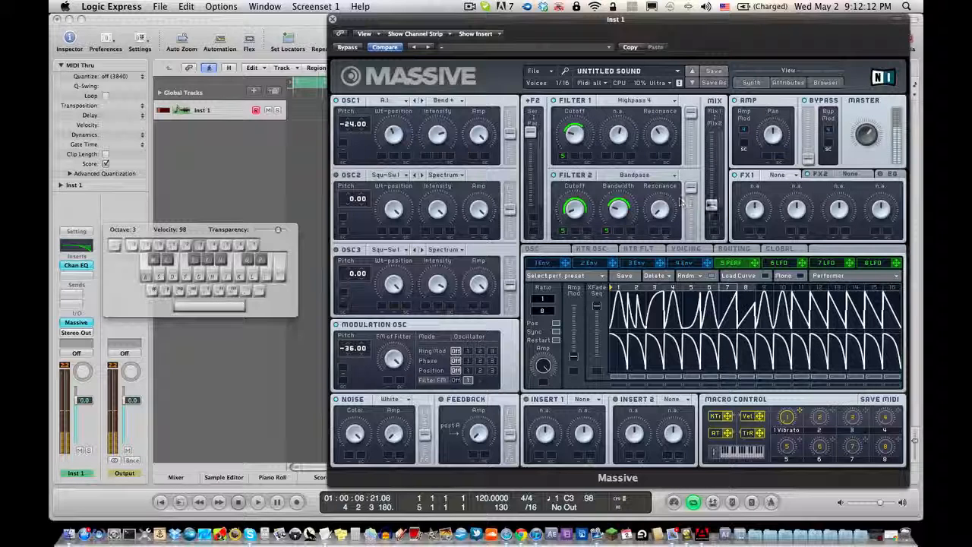
left_click_drag(711, 203, 711, 131)
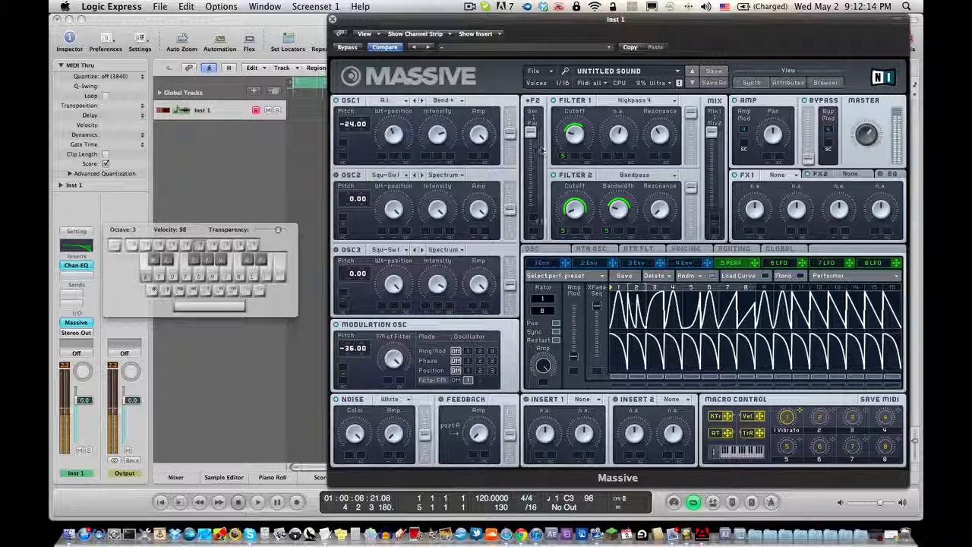
left_click_drag(531, 132, 531, 205)
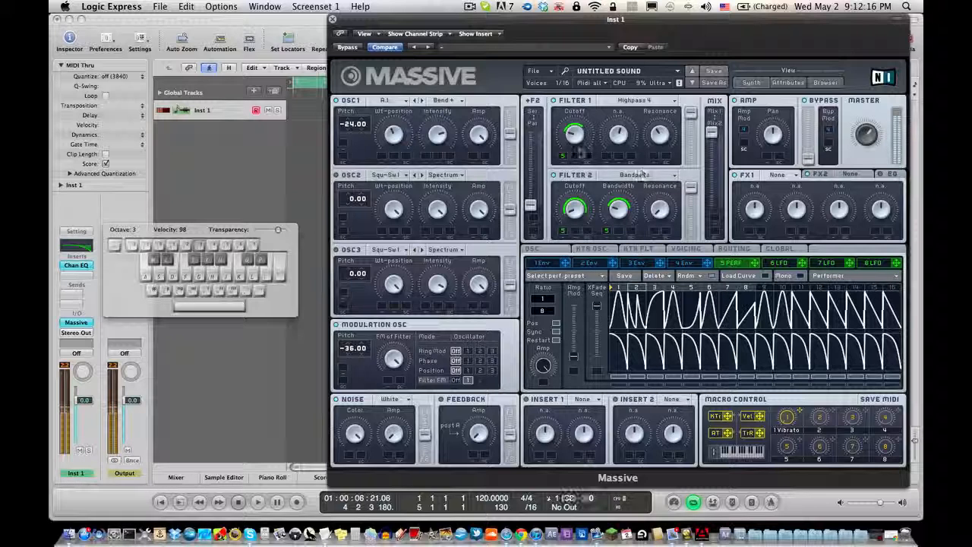
- Raise Filter 1's cutoff while playing notes through the Highpass 4 filter
key("e")
left_click_drag(571, 142, 568, 123)
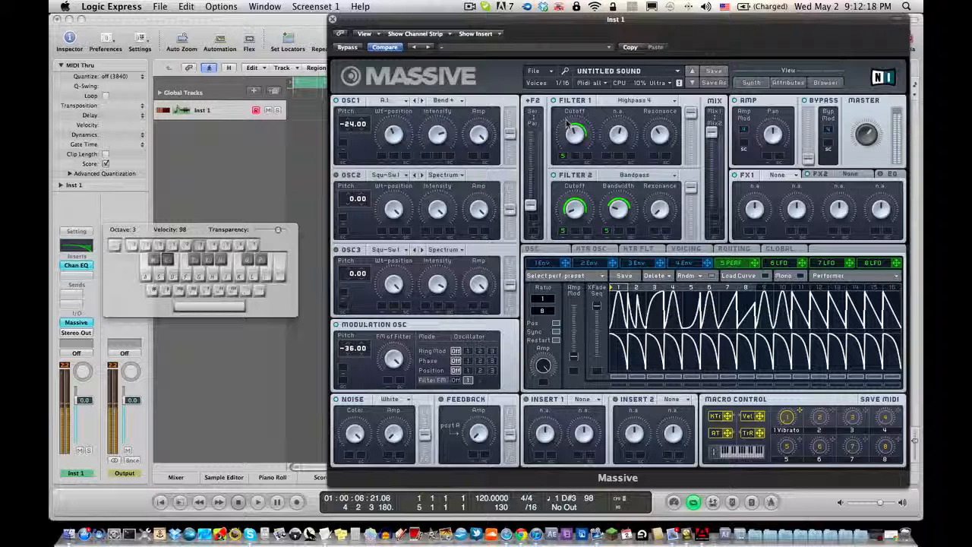
key("g")
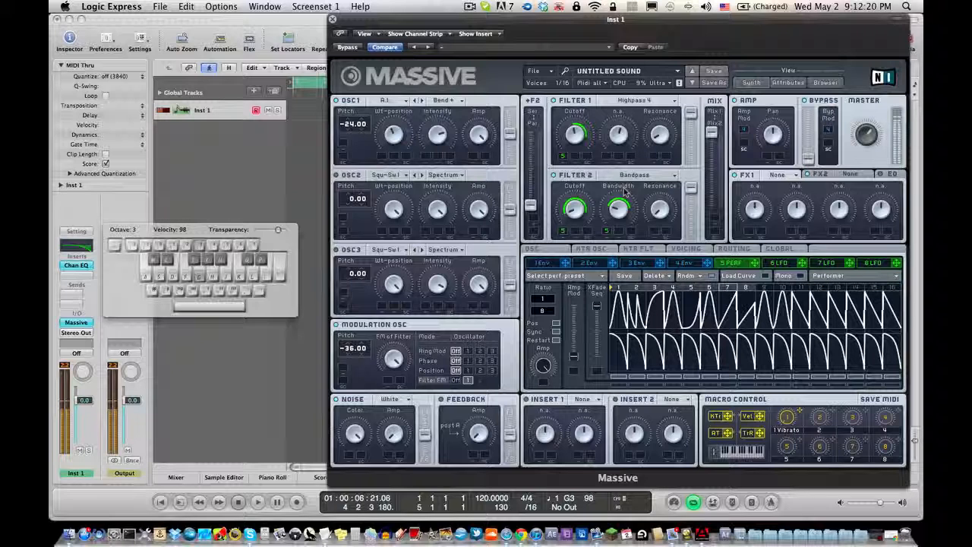